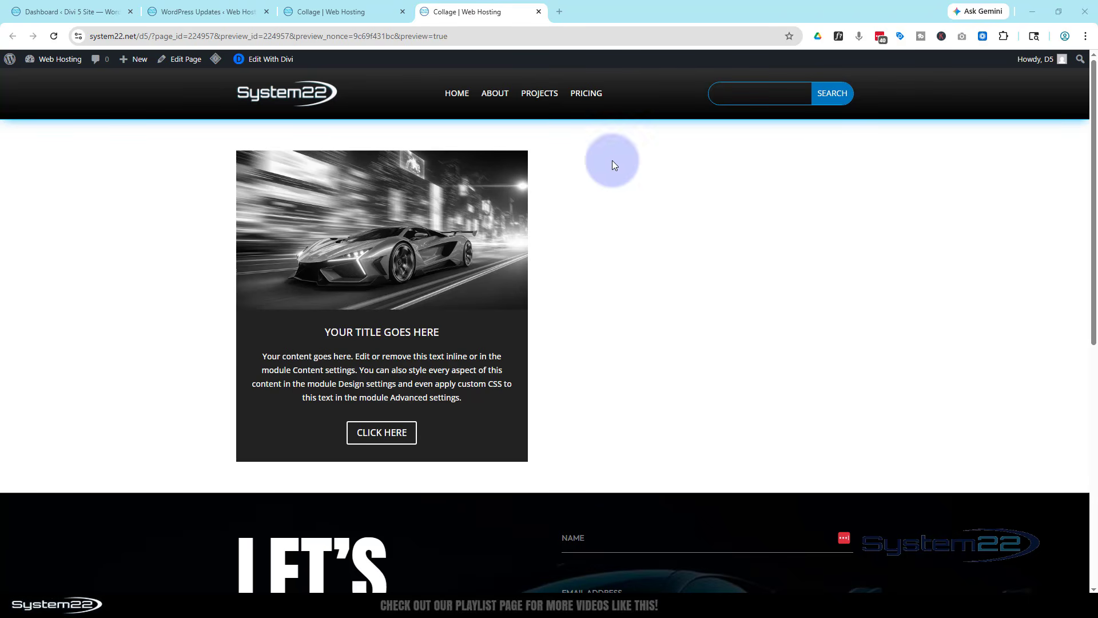
# Insert a Blurb module into the empty second column of the builder page
pyautogui.click(367, 13)
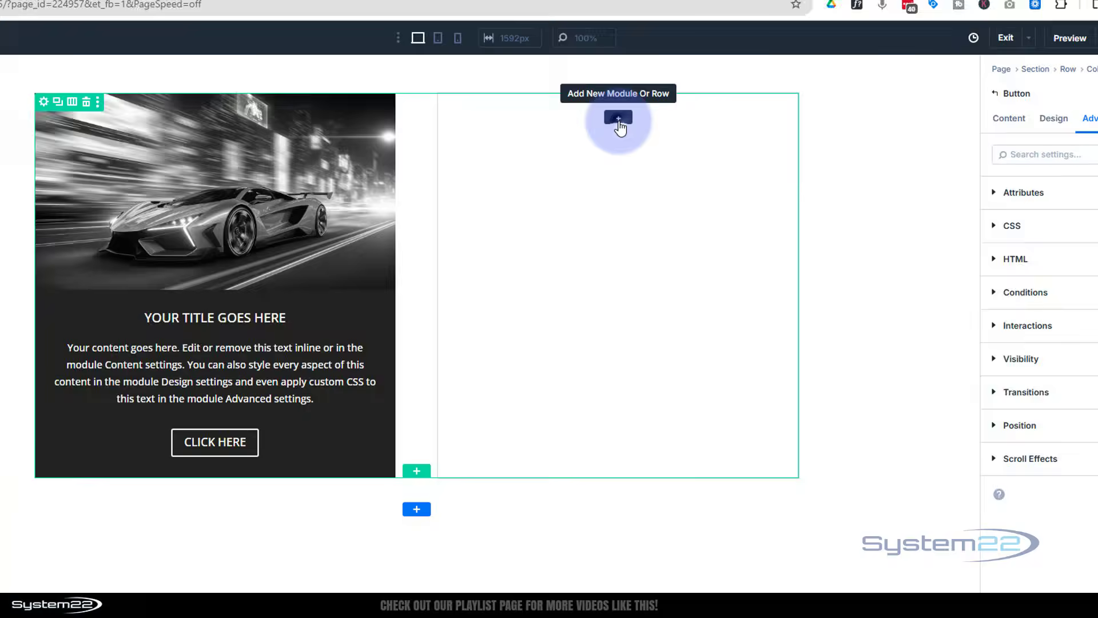
pyautogui.click(646, 128)
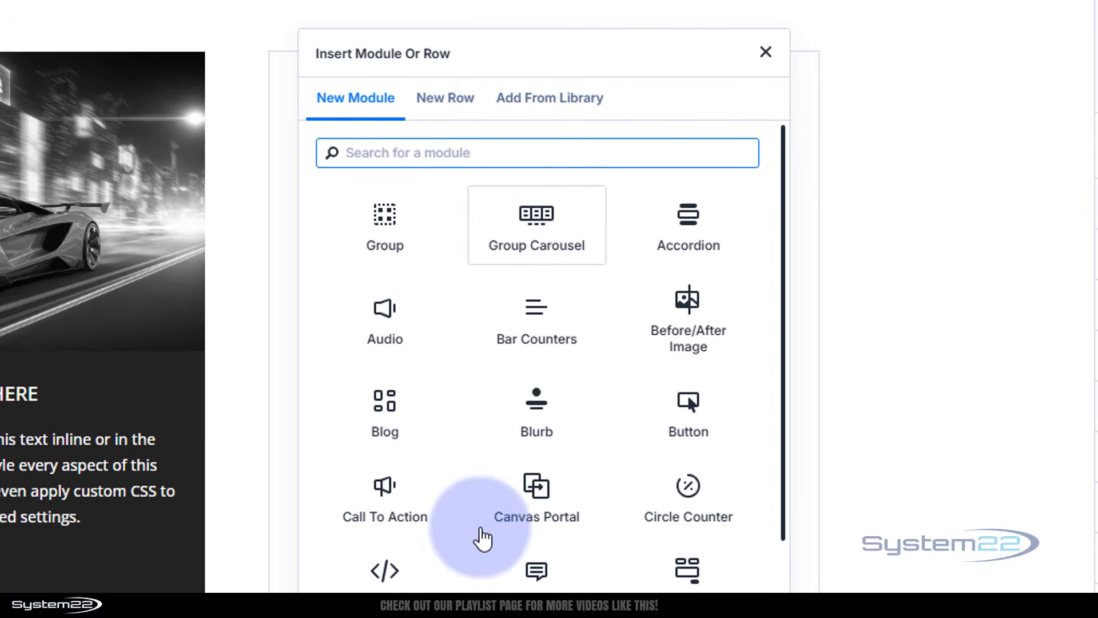
pyautogui.click(533, 420)
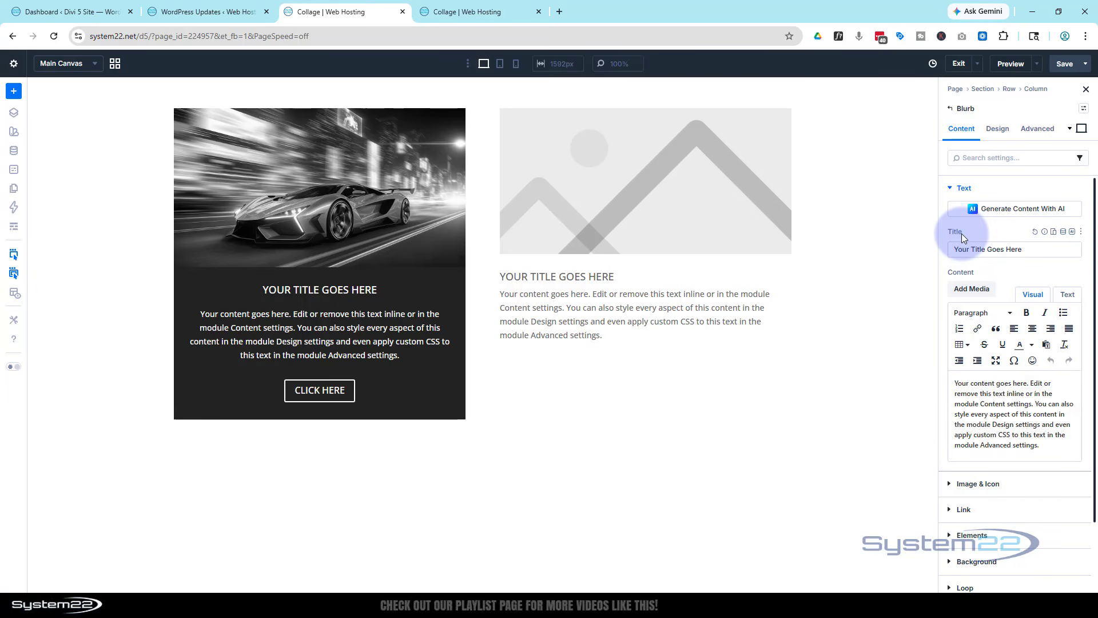
# Set the blurb's image to the red sports car in neon smoke from the media library
pyautogui.moveTo(1041, 246); pyautogui.dragTo(946, 250)
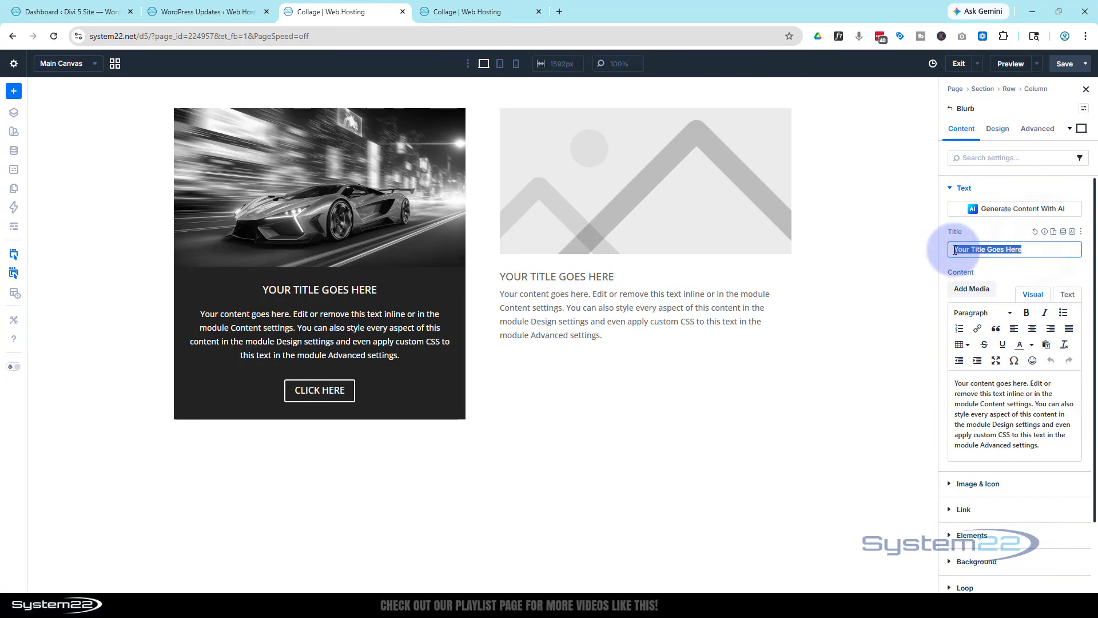
pyautogui.moveTo(1045, 448); pyautogui.dragTo(1011, 371)
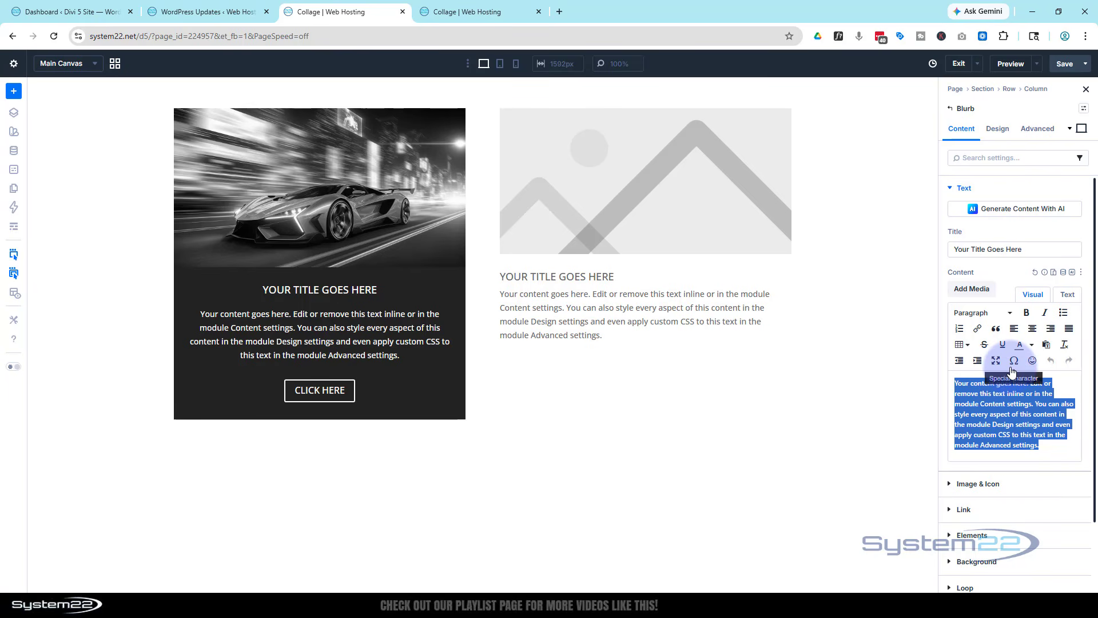
pyautogui.scroll(-2, 1001, 343)
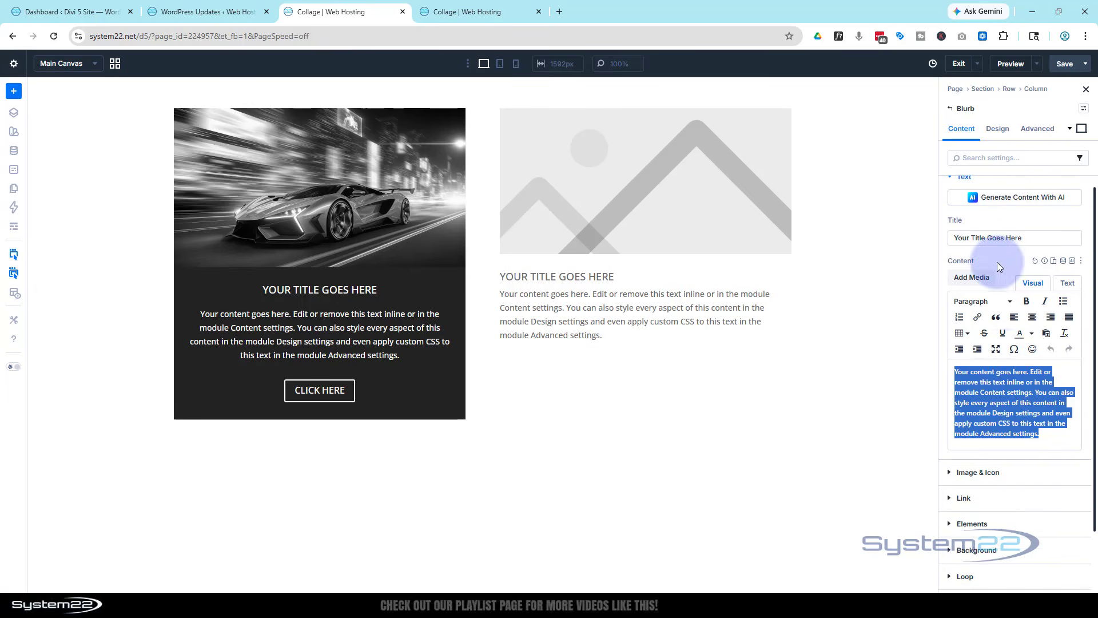
pyautogui.click(987, 407)
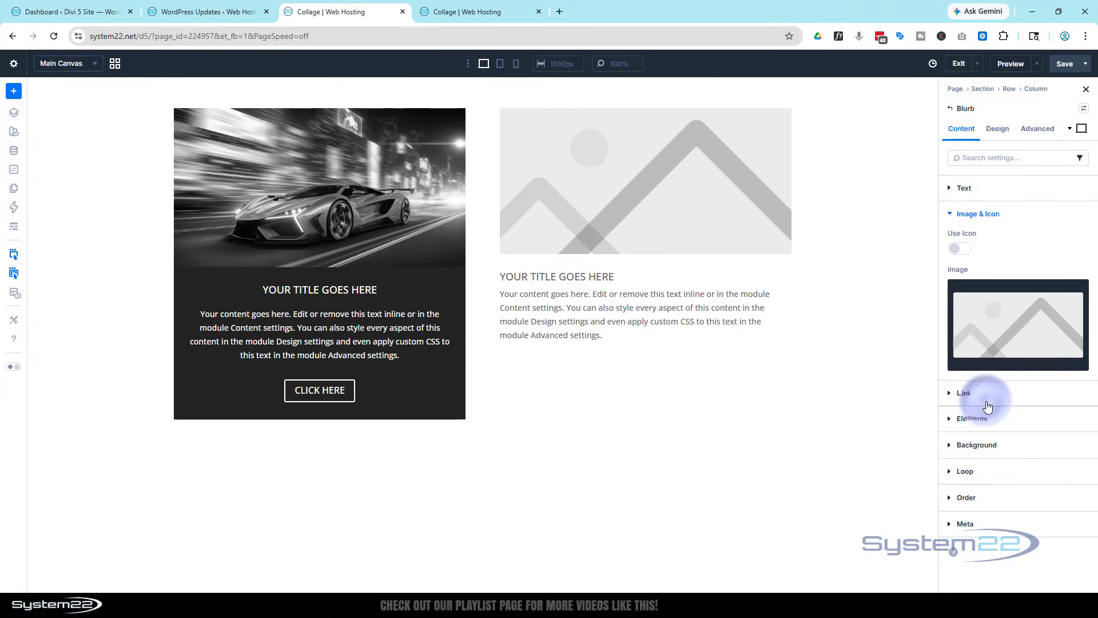
pyautogui.click(994, 350)
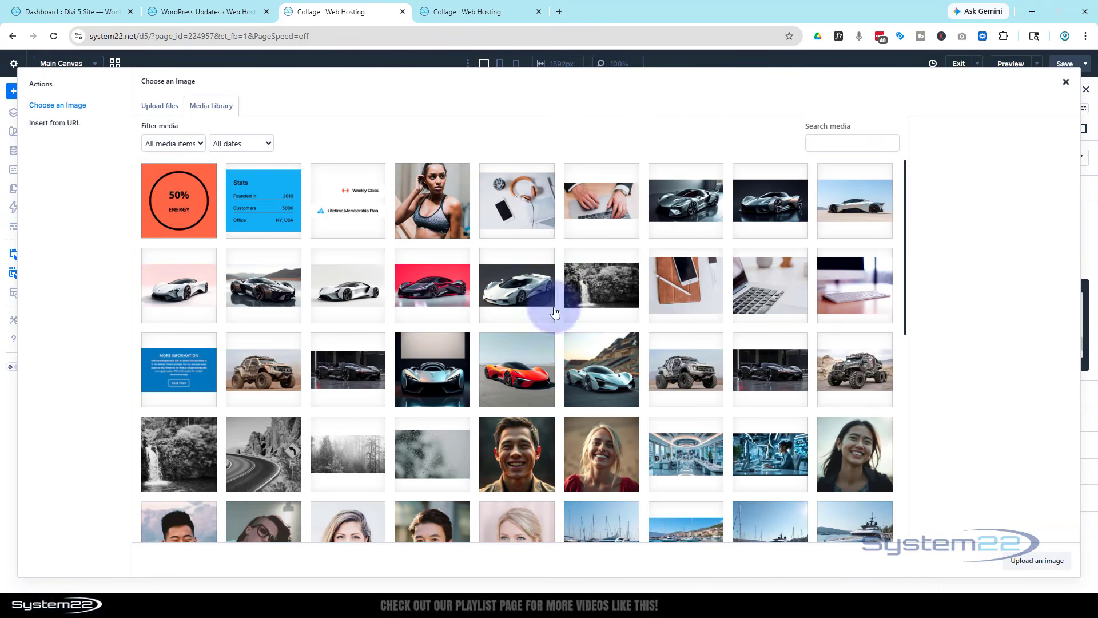
pyautogui.scroll(-3, 515, 282)
pyautogui.scroll(-5, 515, 282)
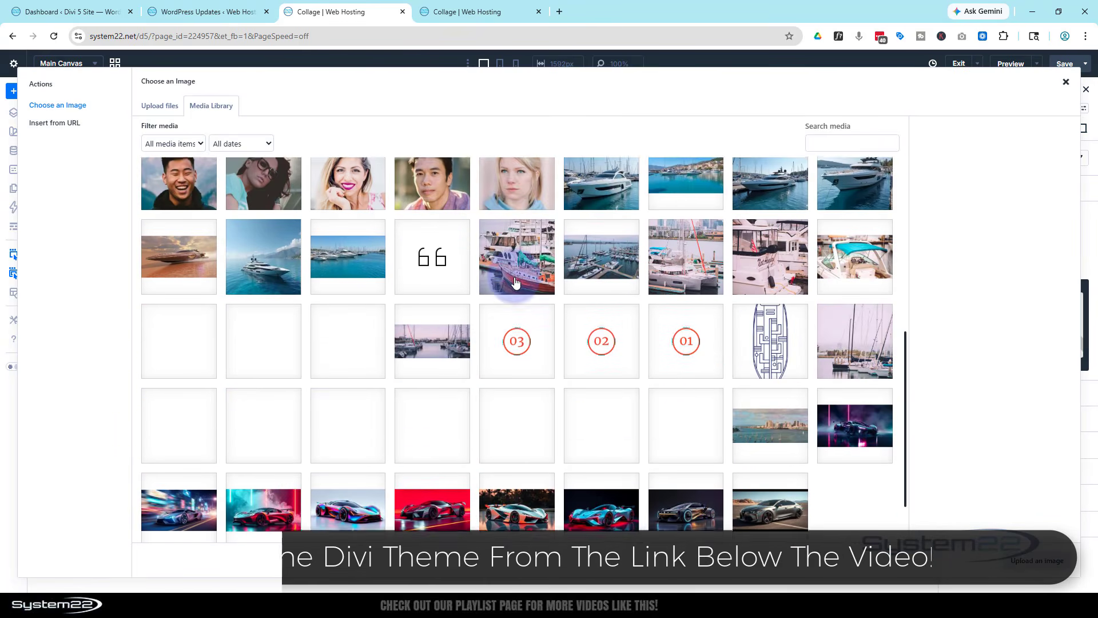
pyautogui.click(263, 440)
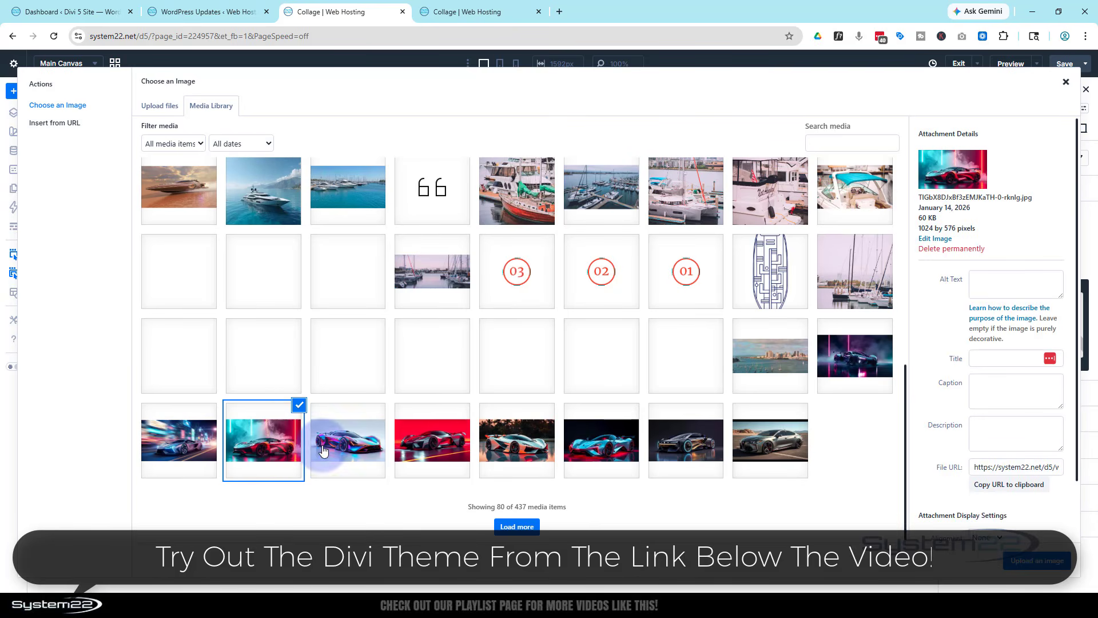
pyautogui.click(1039, 562)
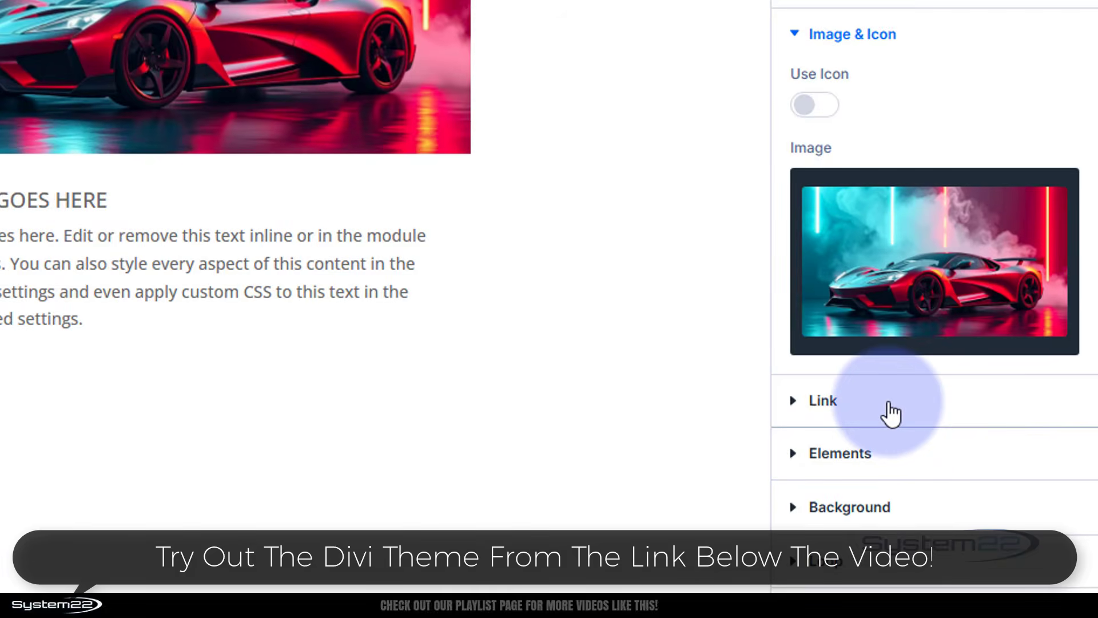
# Add a Button element inside the blurb through its Elements settings
pyautogui.click(945, 400)
pyautogui.click(833, 160)
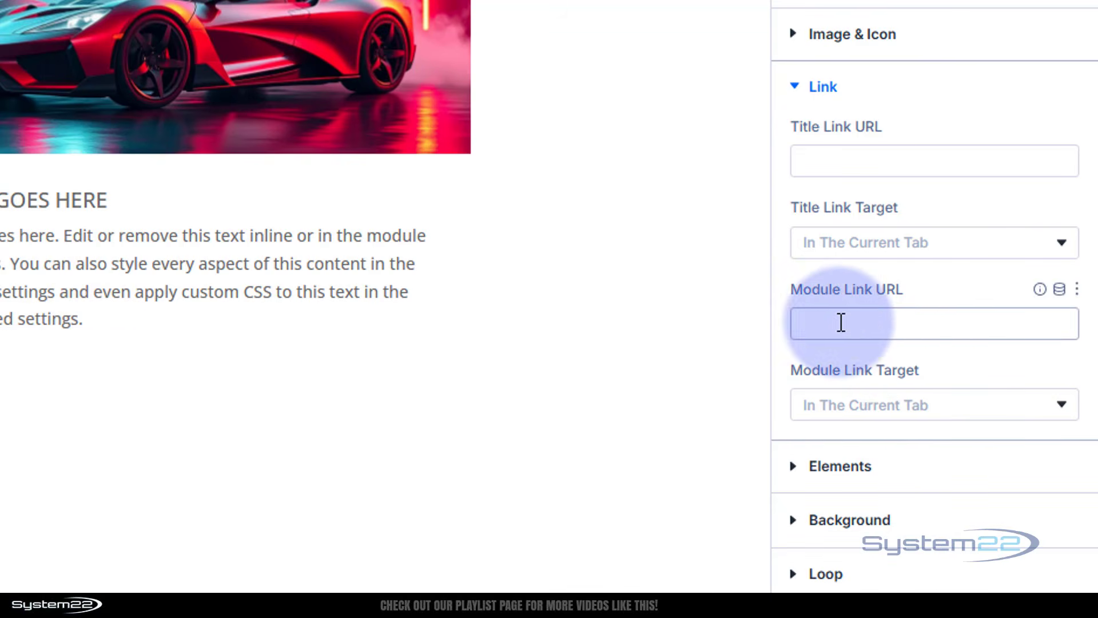
pyautogui.click(892, 416)
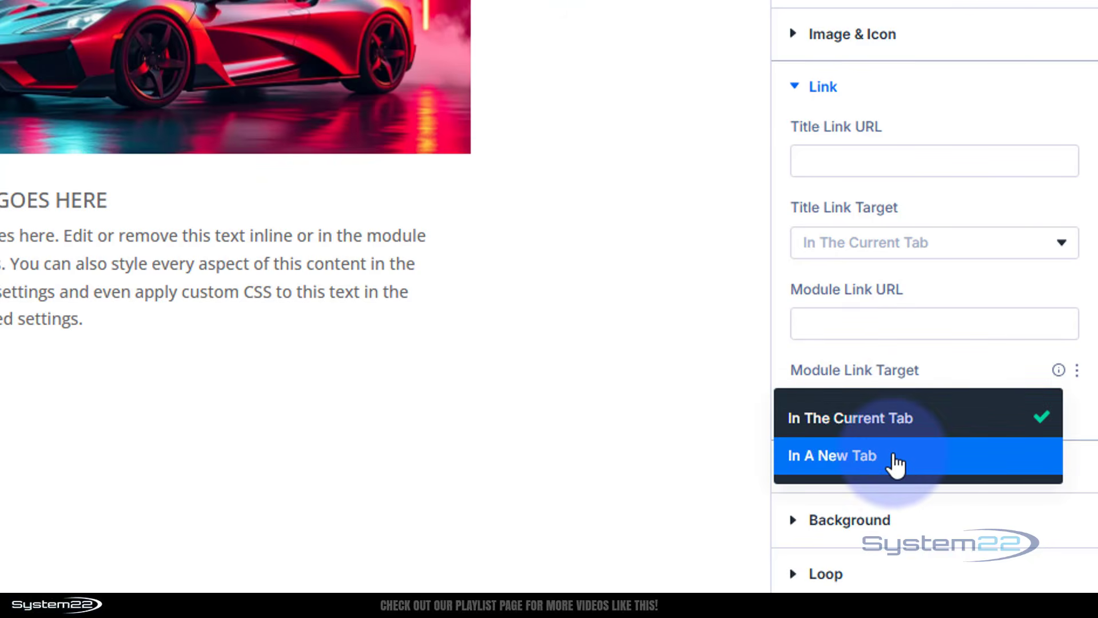
pyautogui.click(967, 358)
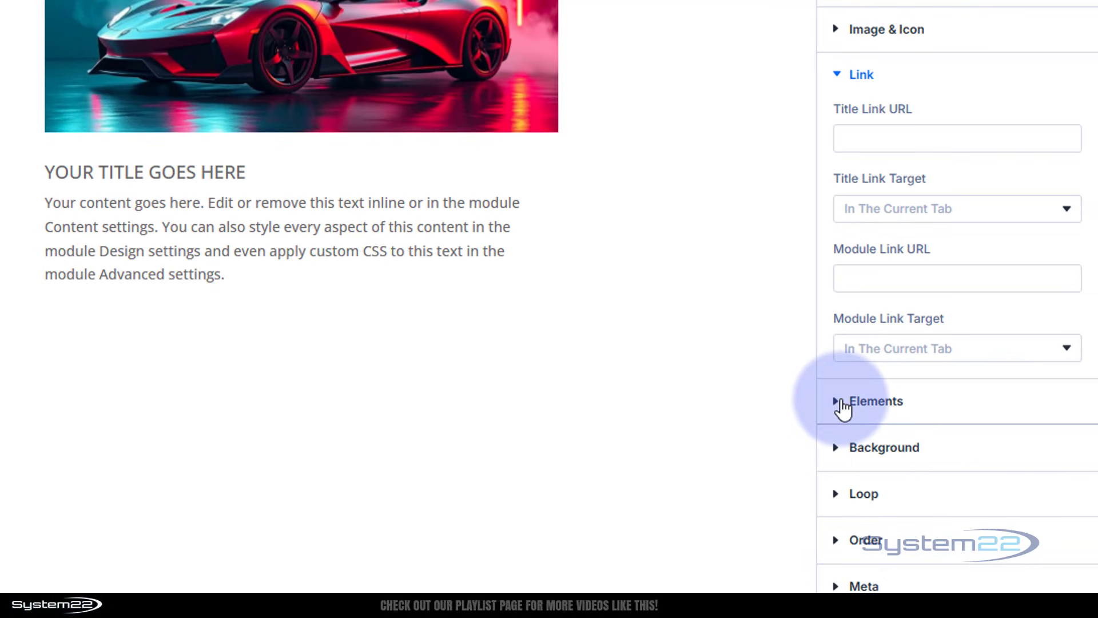
pyautogui.click(841, 403)
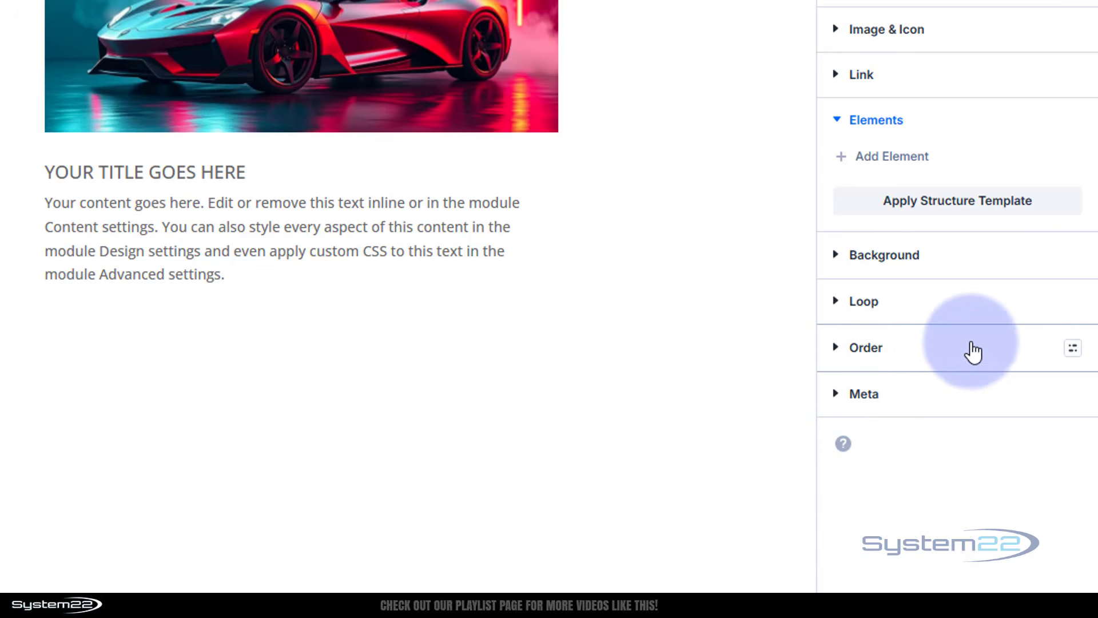
pyautogui.click(887, 160)
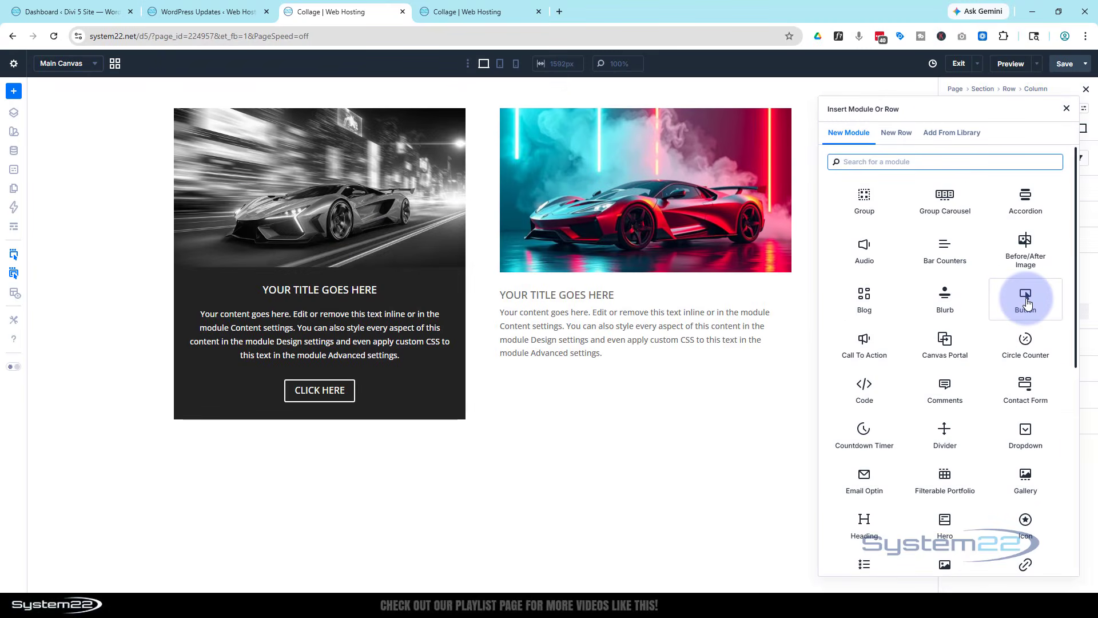
pyautogui.click(1027, 302)
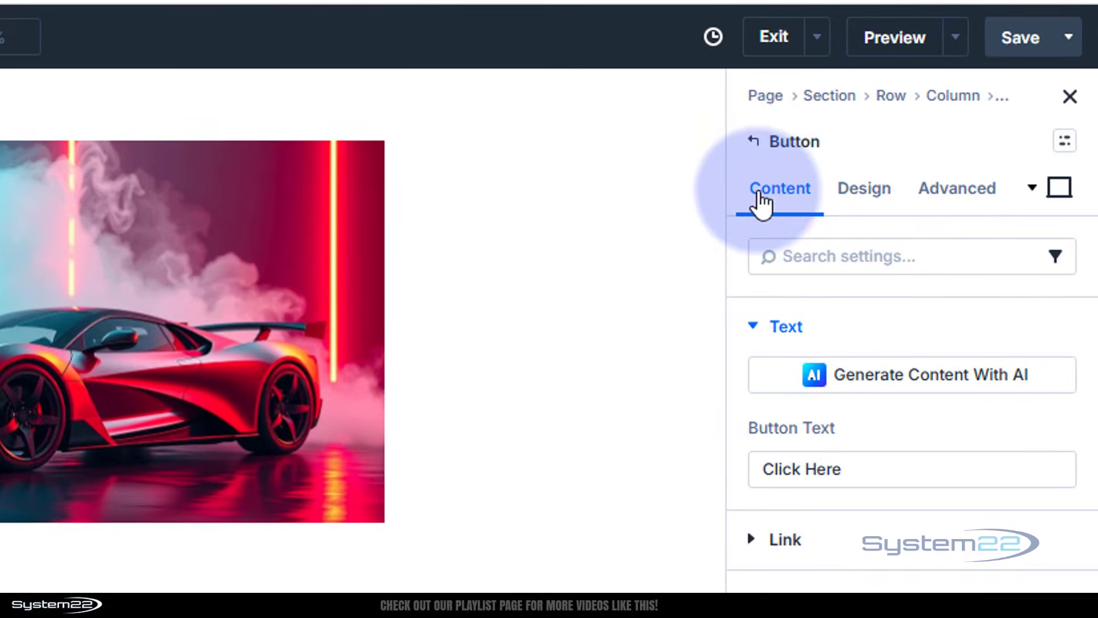
pyautogui.click(756, 146)
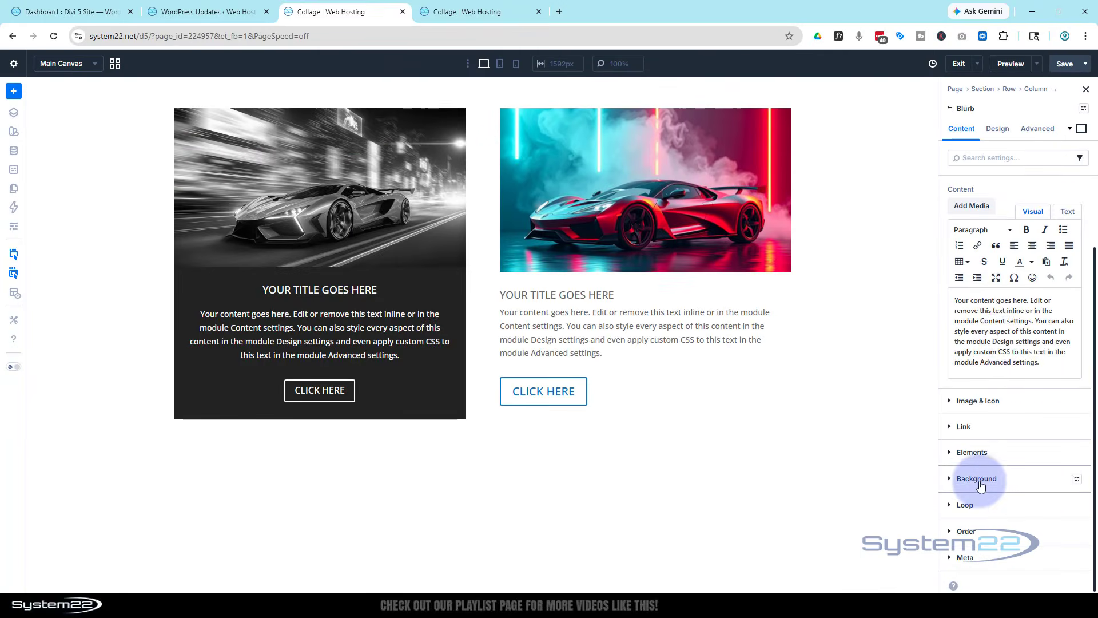
# Set the blurb's background colour to 222222
pyautogui.click(978, 457)
pyautogui.click(968, 430)
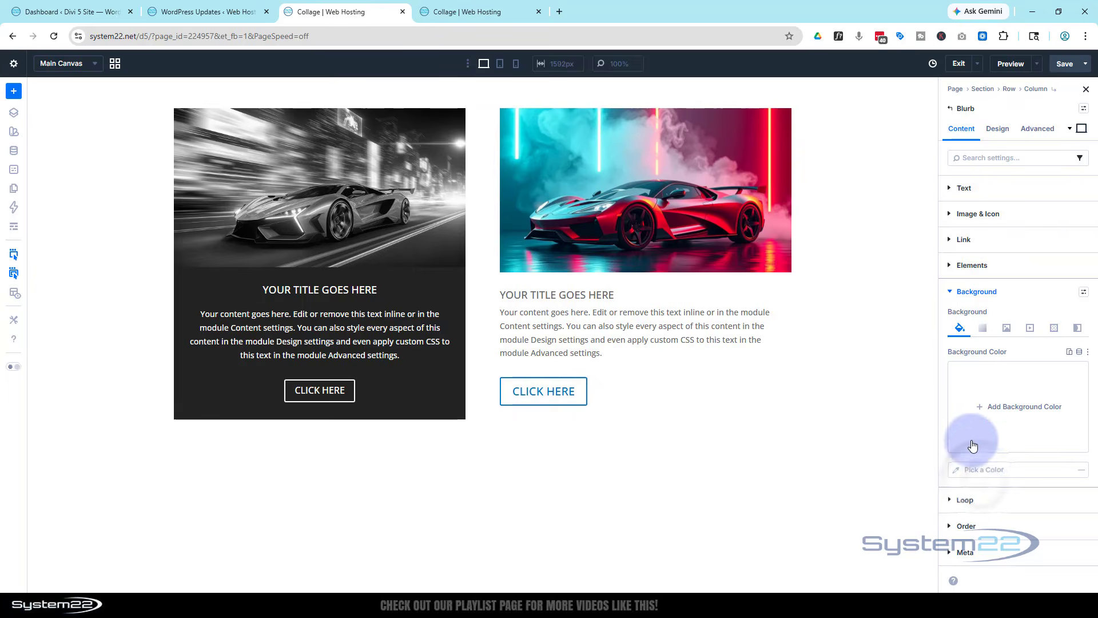
pyautogui.moveTo(843, 379); pyautogui.dragTo(798, 391)
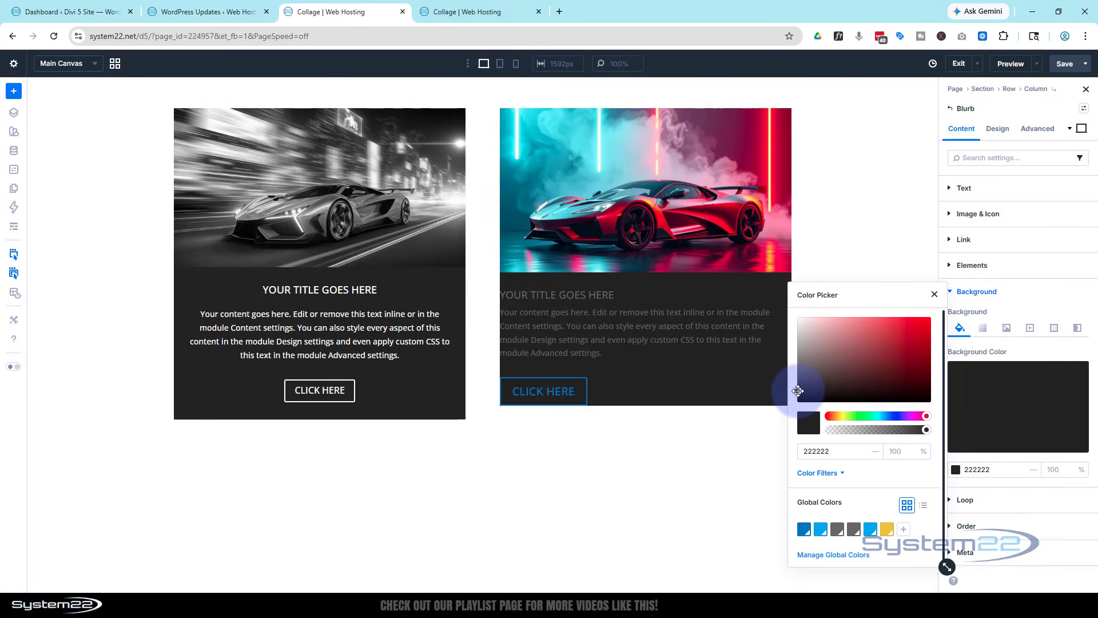
pyautogui.click(1017, 308)
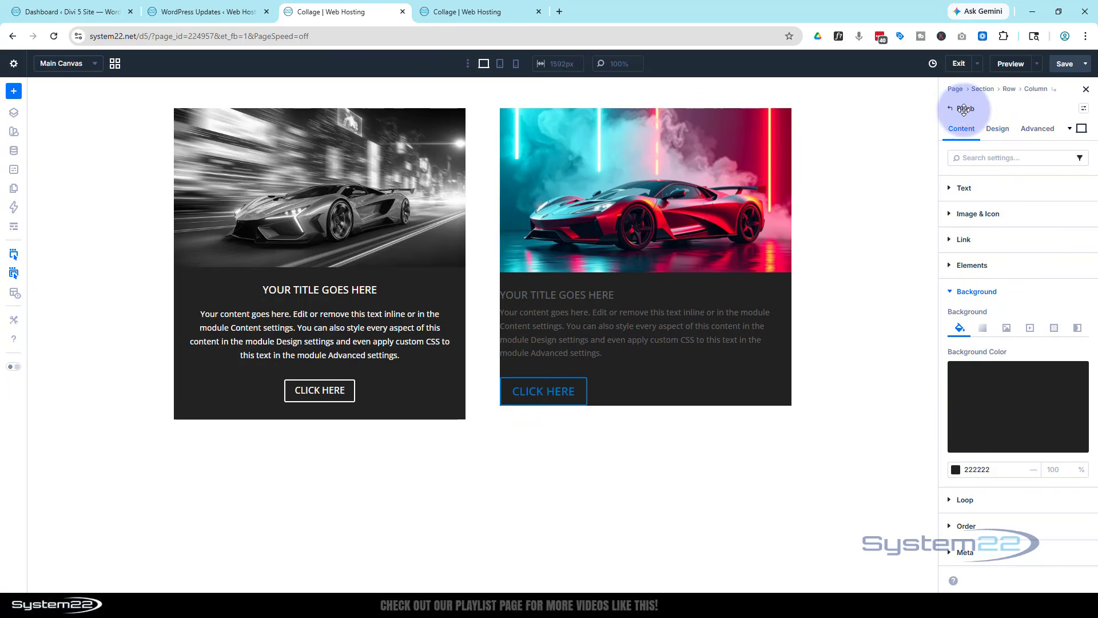
# Set the blurb's bottom padding to 25 px
pyautogui.click(996, 125)
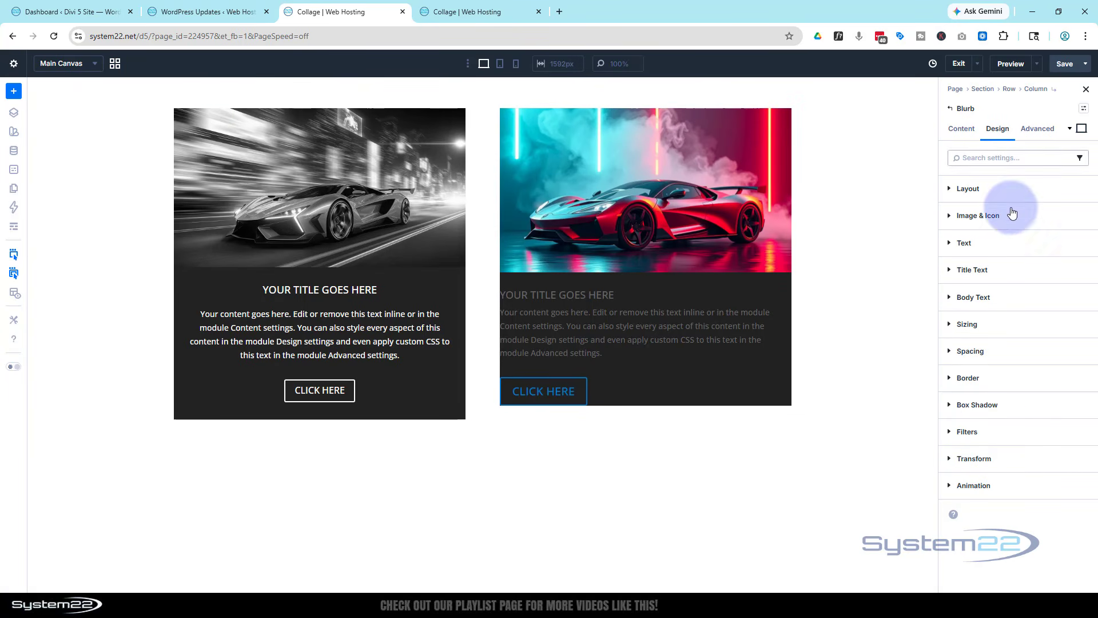
pyautogui.click(1016, 351)
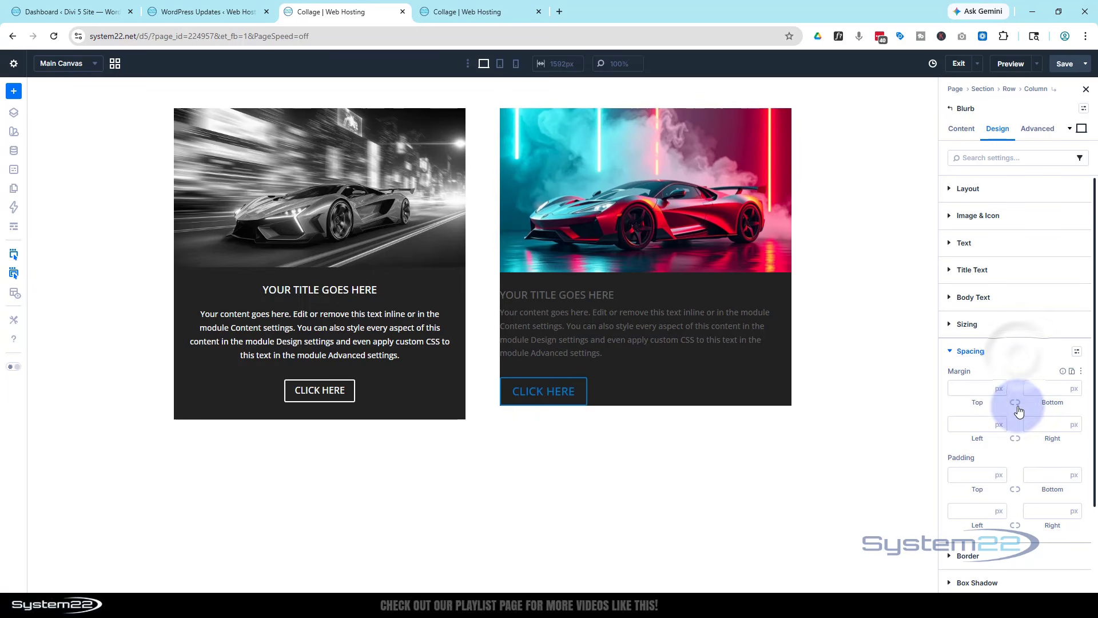
pyautogui.click(1032, 474)
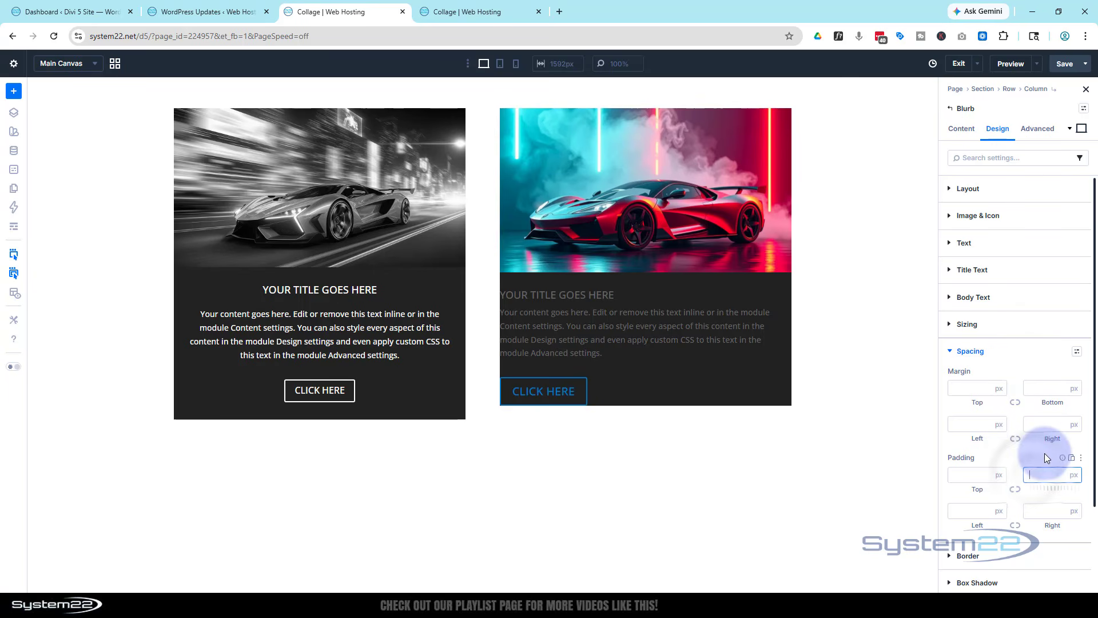
pyautogui.click(1014, 459)
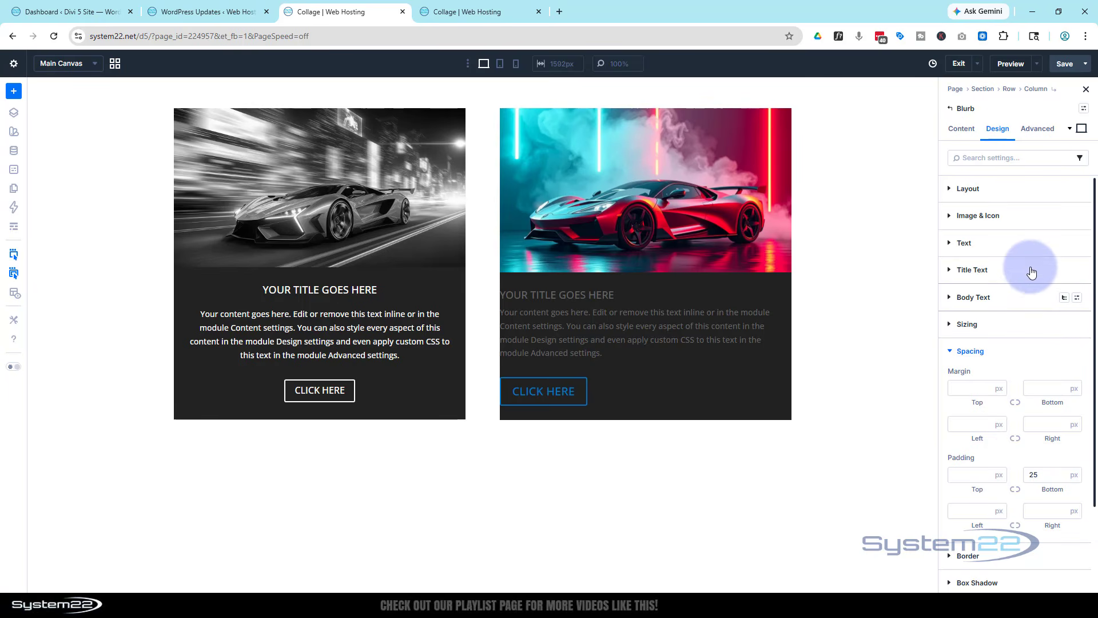
# Reduce the blurb image's saturation filter to 0% to make it grayscale
pyautogui.click(1015, 223)
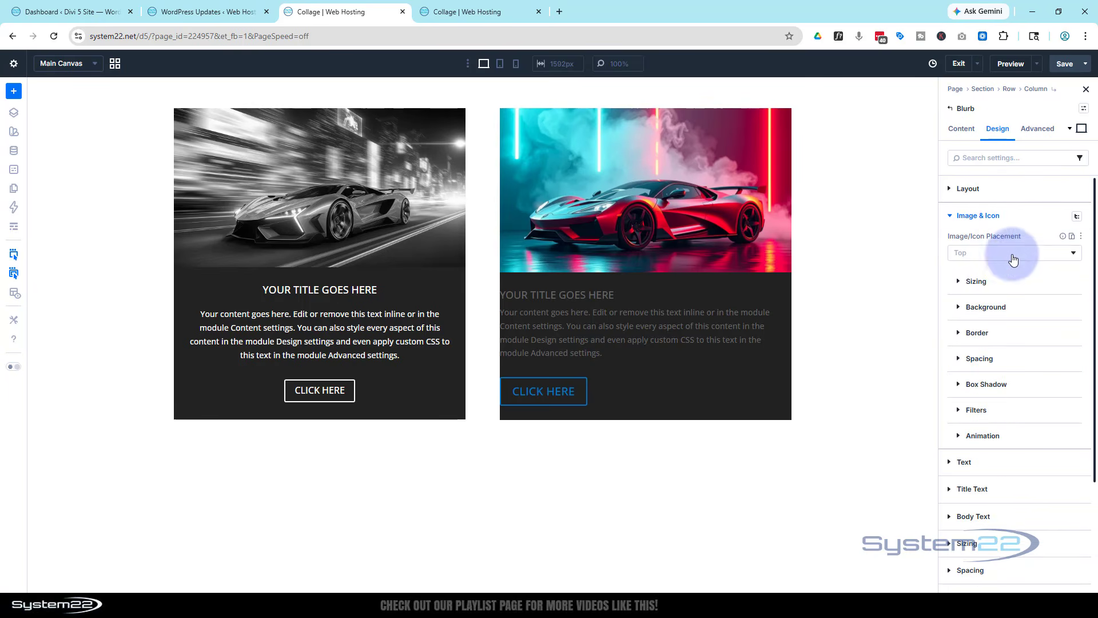
pyautogui.click(997, 412)
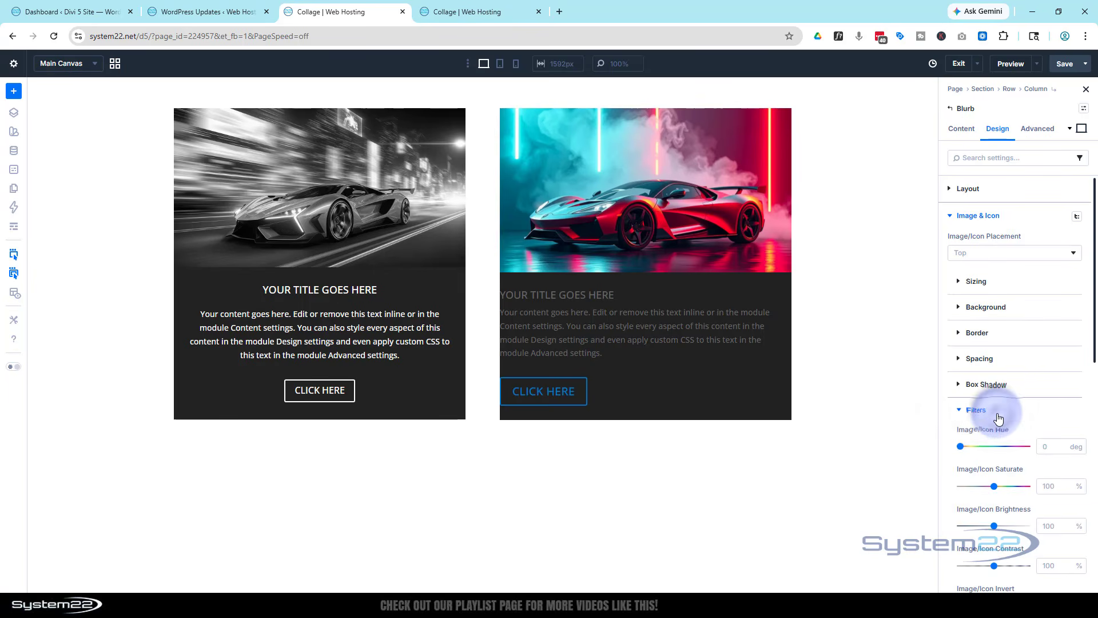
pyautogui.scroll(-3, 997, 400)
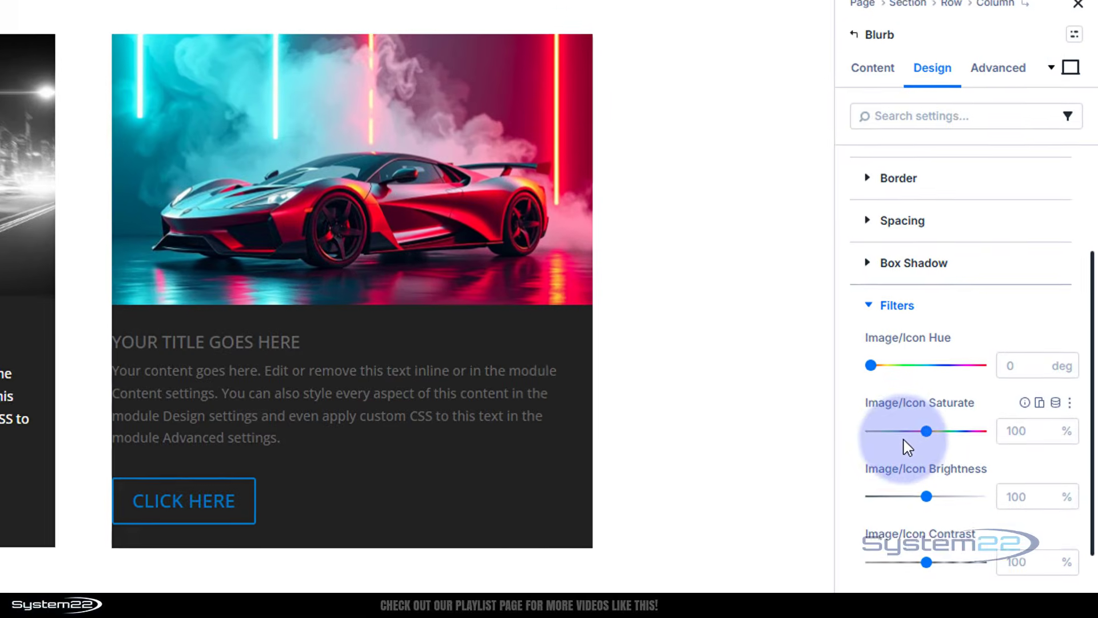
pyautogui.moveTo(924, 433); pyautogui.dragTo(840, 439)
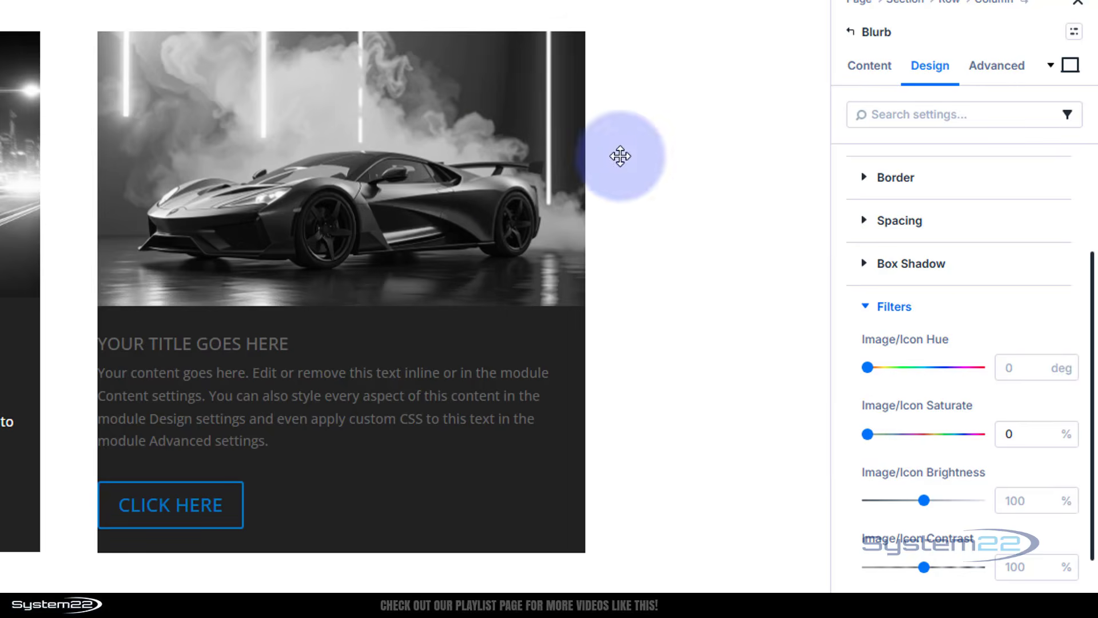
# Switch to the hover state and set the image saturation to 100%
pyautogui.moveTo(430, 174)
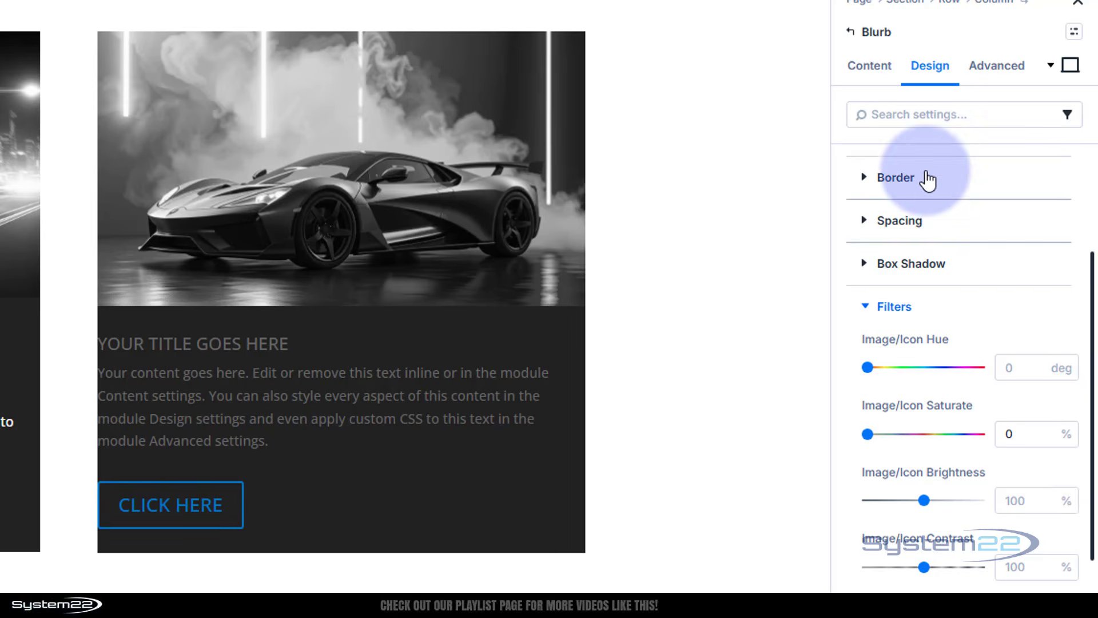
pyautogui.click(1071, 66)
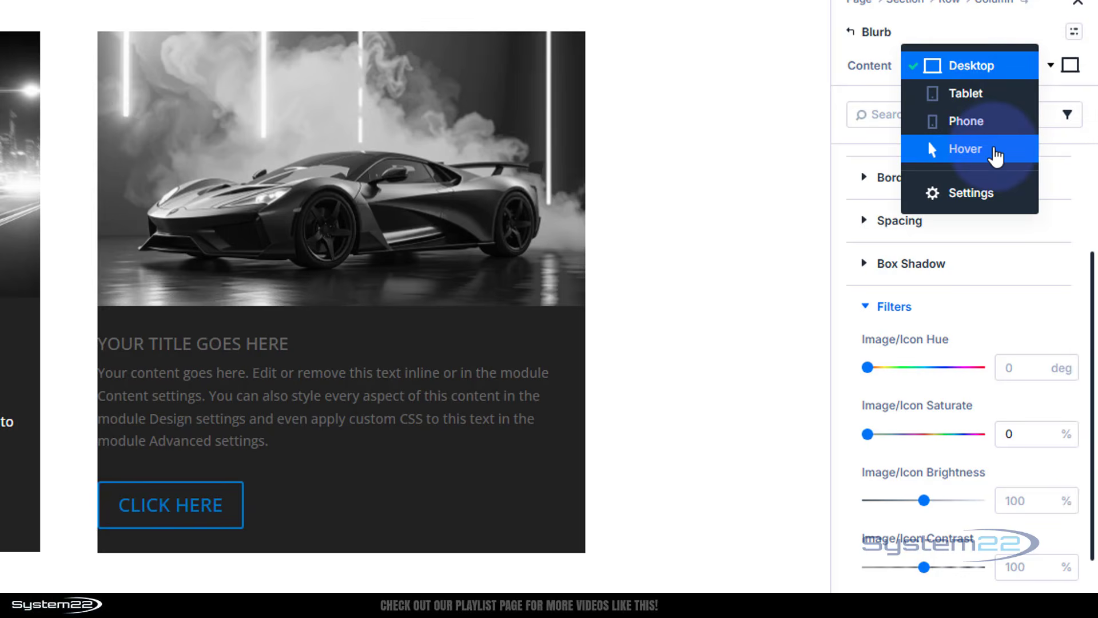
pyautogui.click(995, 153)
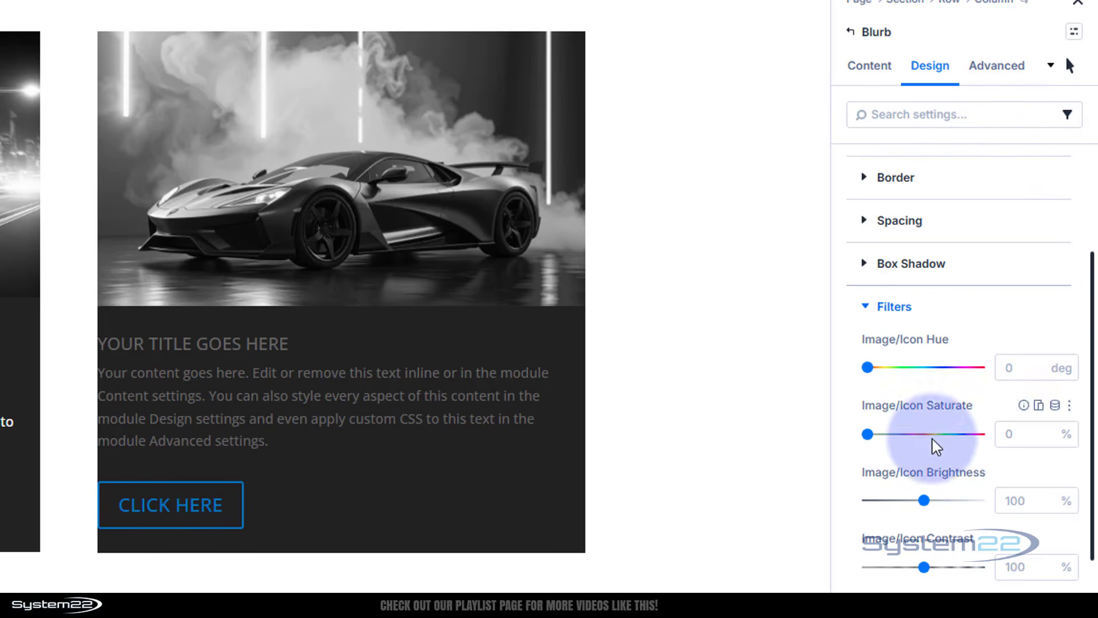
pyautogui.click(1008, 434)
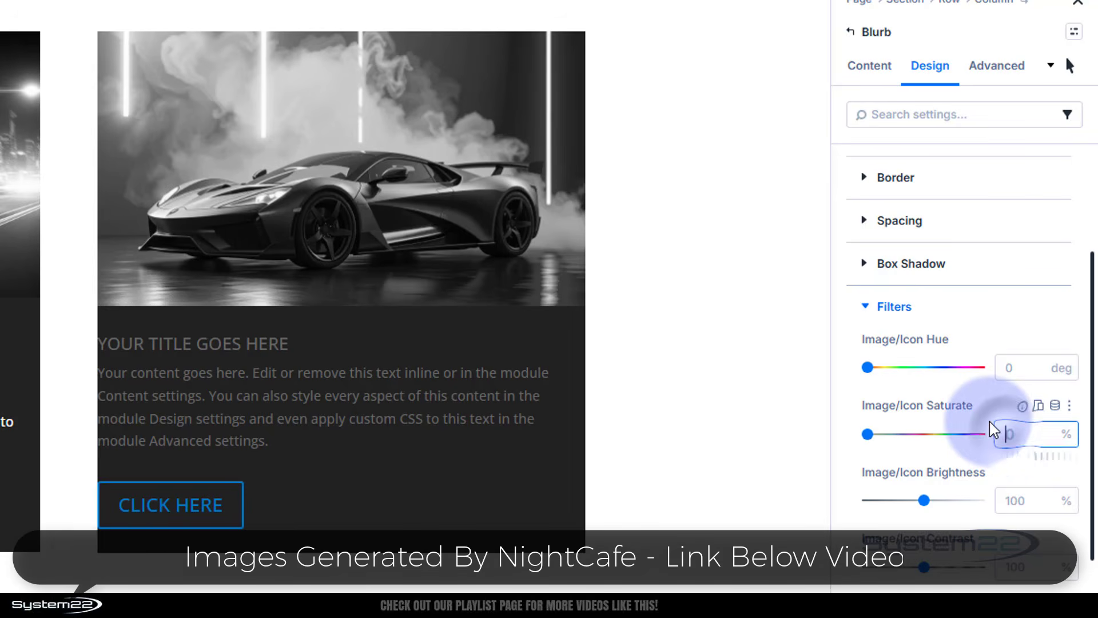
pyautogui.write('100')
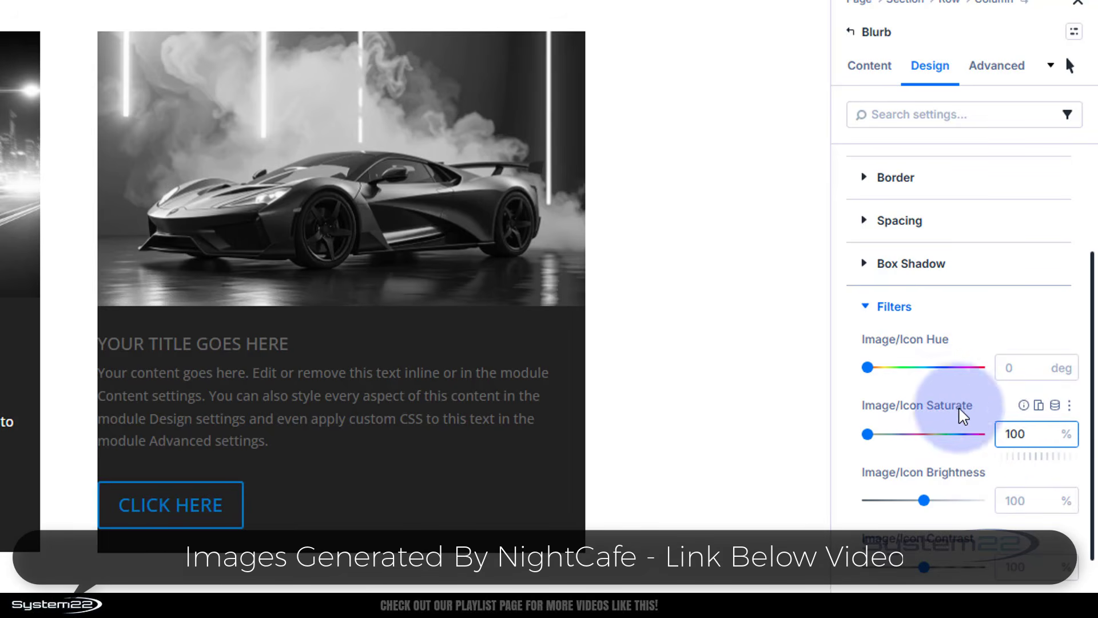
pyautogui.click(1005, 409)
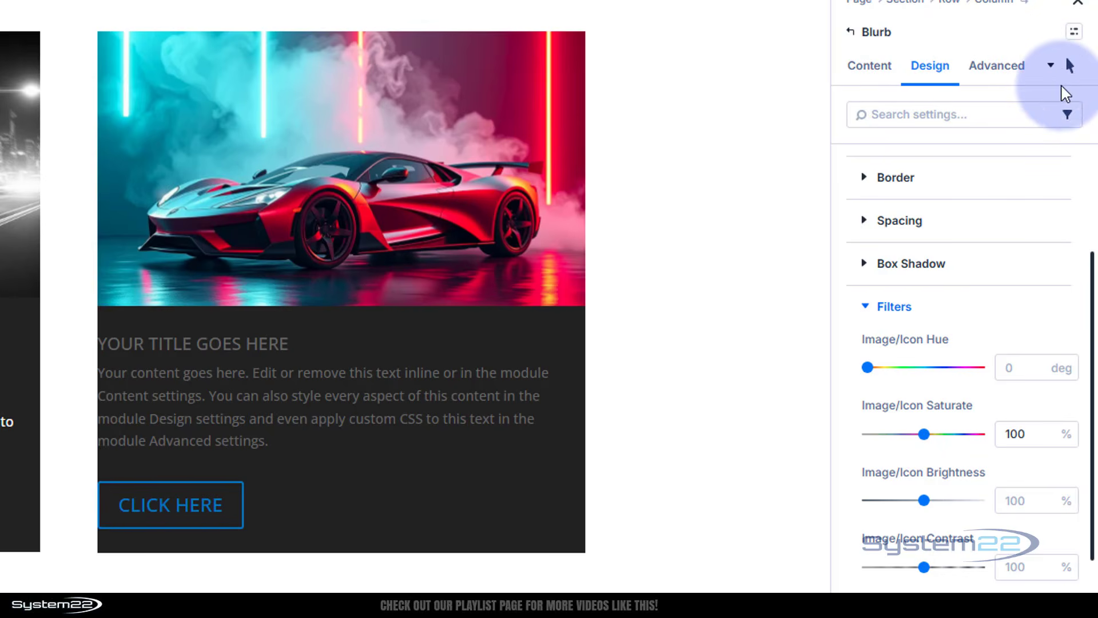
# Switch back to the desktop state and collapse the Filters settings
pyautogui.click(1070, 73)
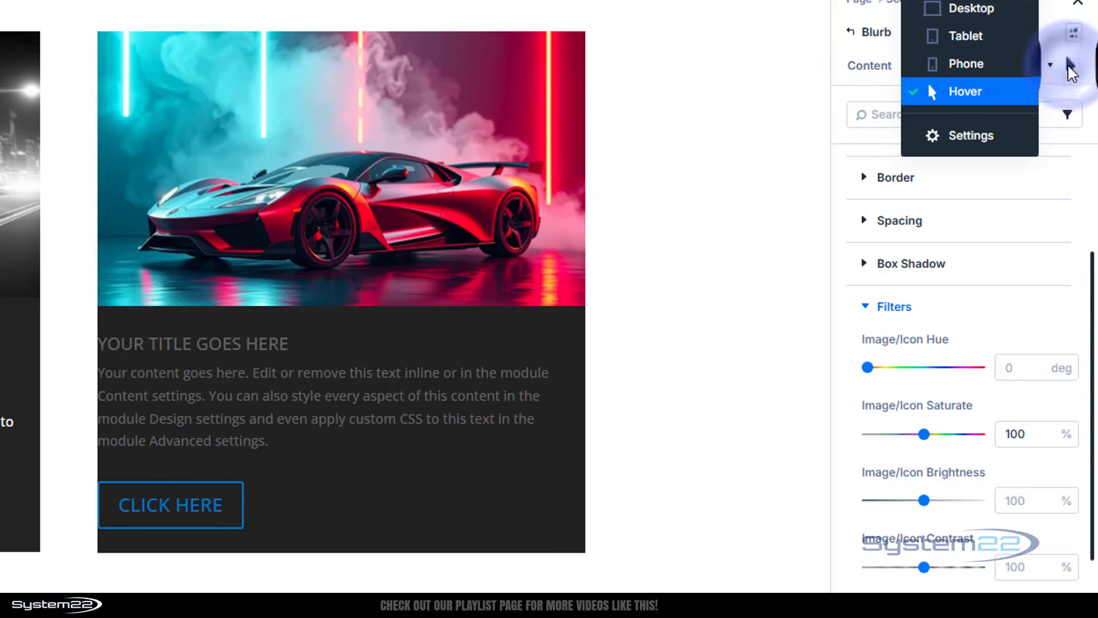
pyautogui.click(986, 9)
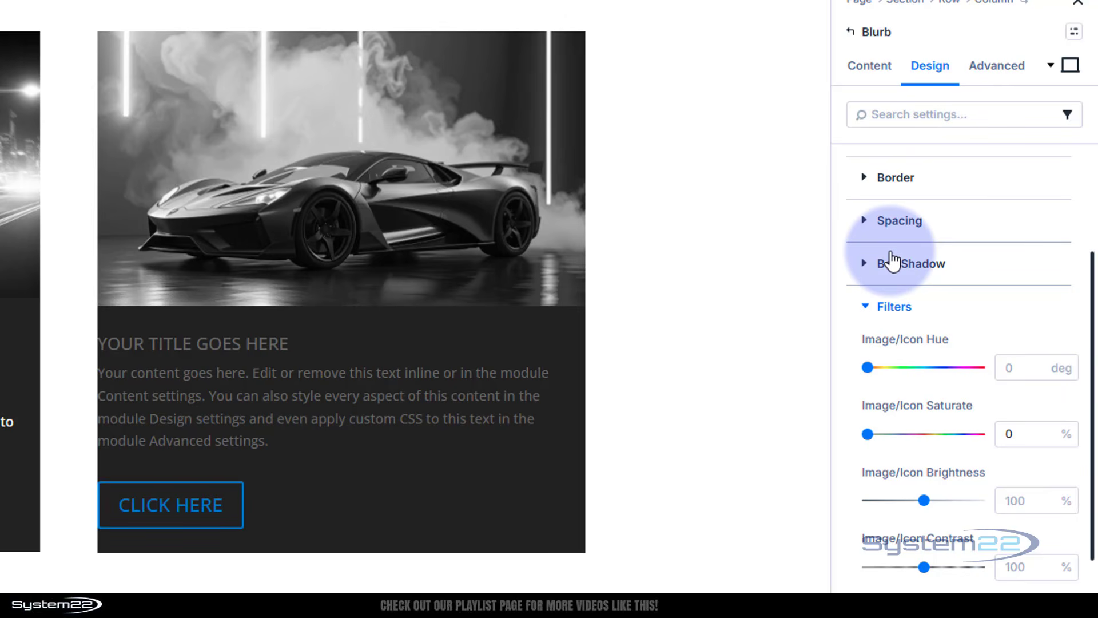
pyautogui.click(869, 308)
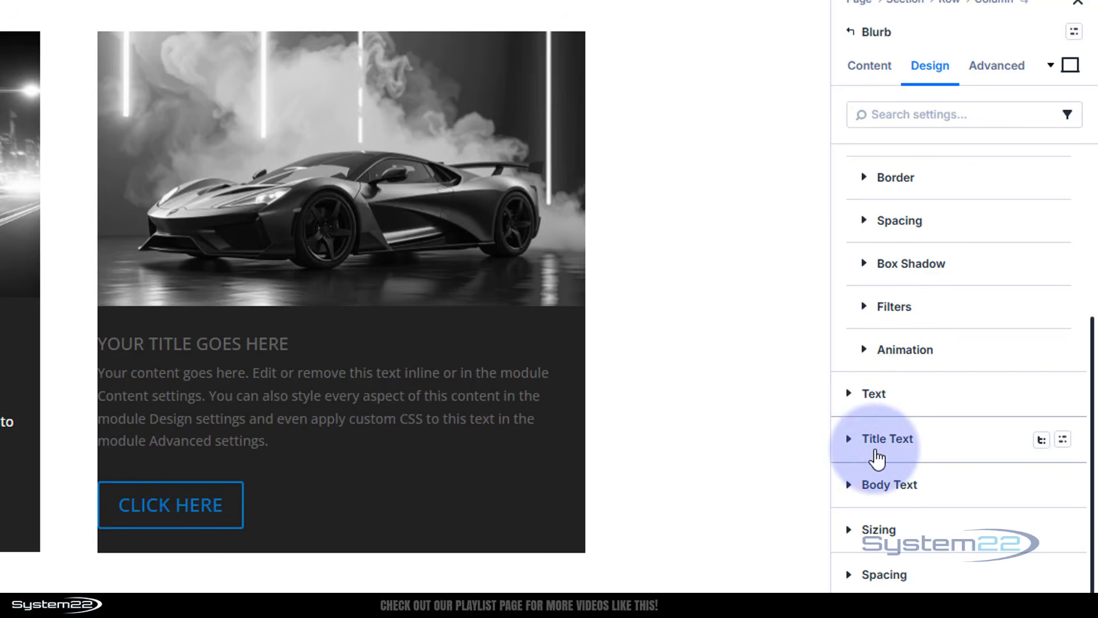
# Open the Title Text settings and center-align the blurb's title text
pyautogui.click(849, 439)
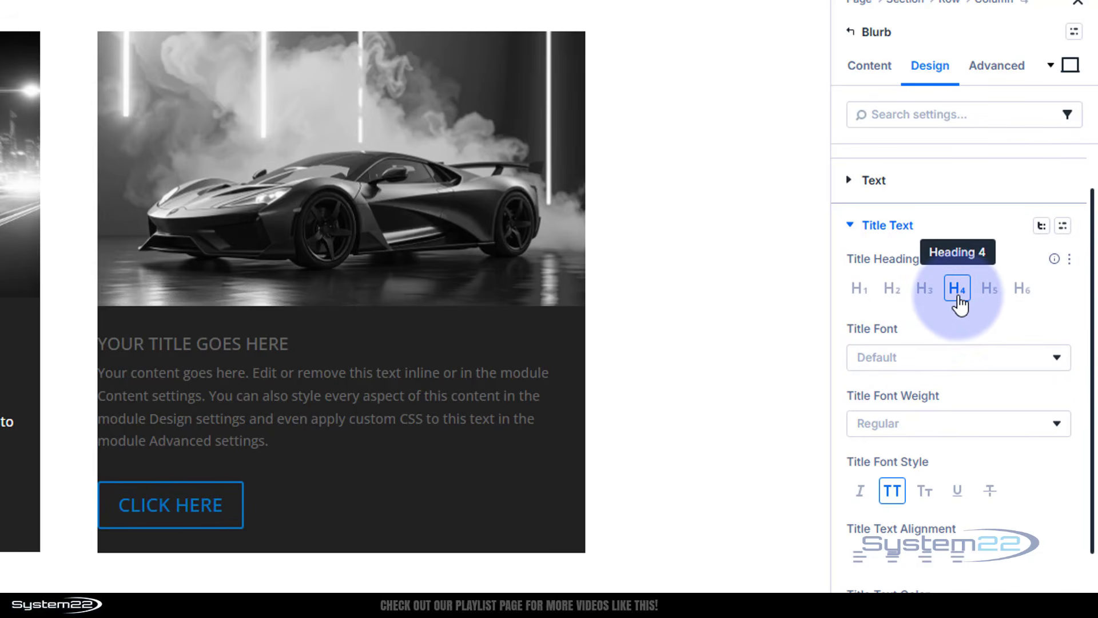
pyautogui.click(950, 361)
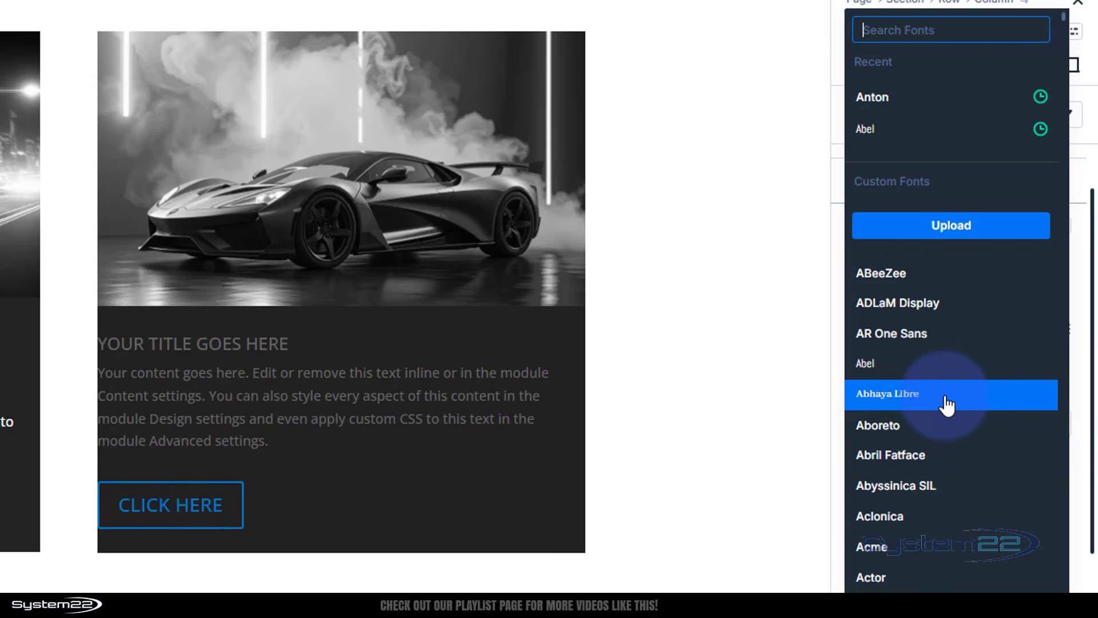
pyautogui.click(838, 323)
pyautogui.scroll(-3, 949, 346)
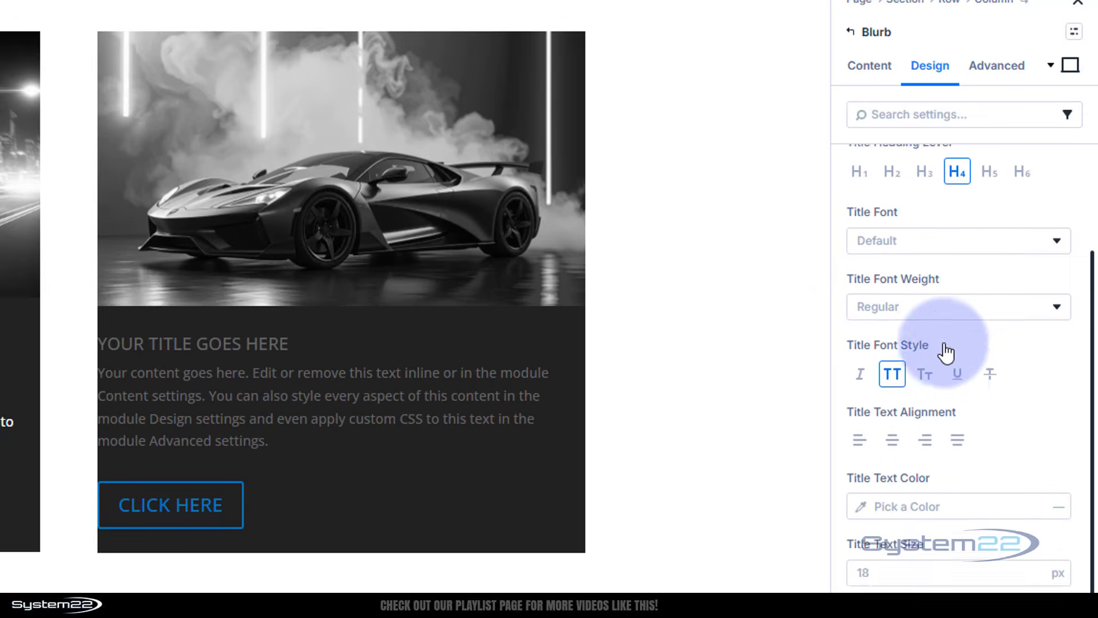
pyautogui.scroll(-3, 945, 353)
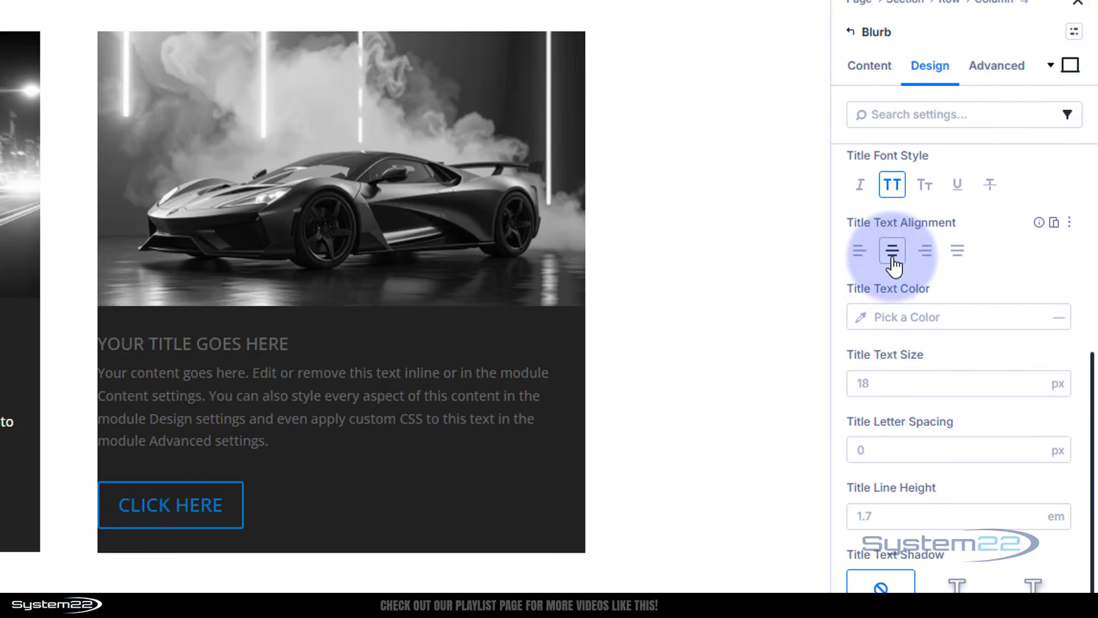
pyautogui.click(892, 260)
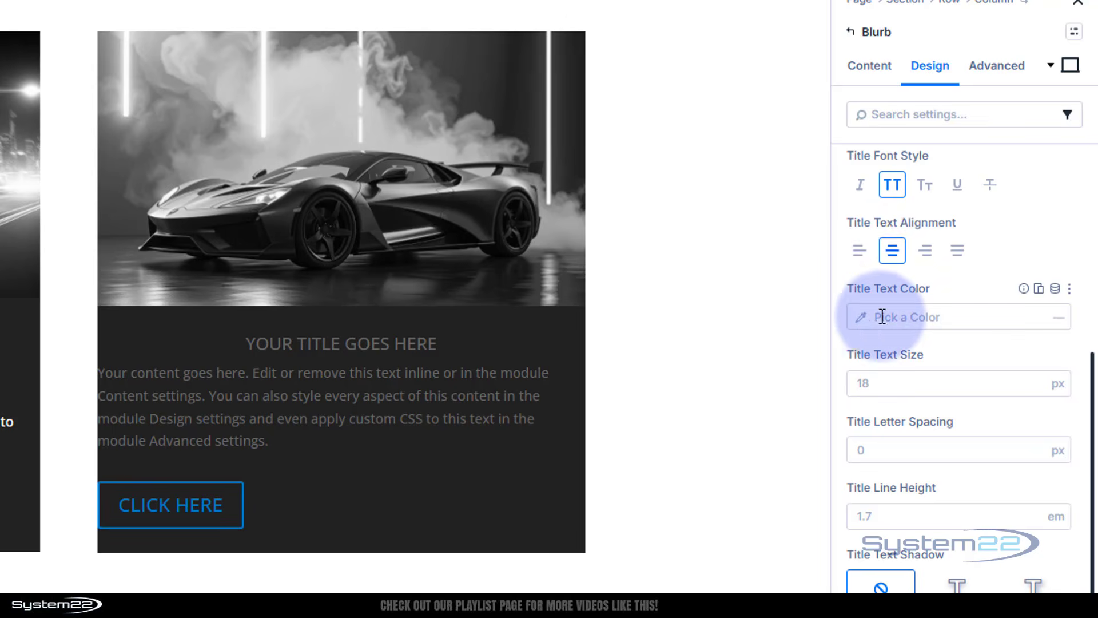
# Set the title text colour to FEFEFE
pyautogui.click(863, 319)
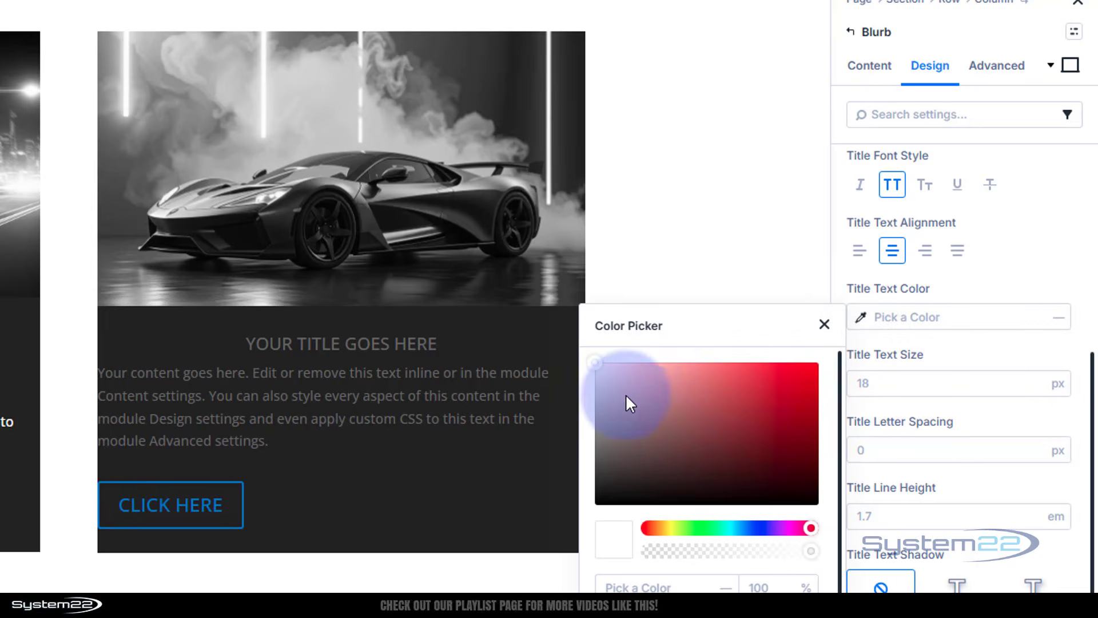
pyautogui.moveTo(625, 395); pyautogui.dragTo(589, 363)
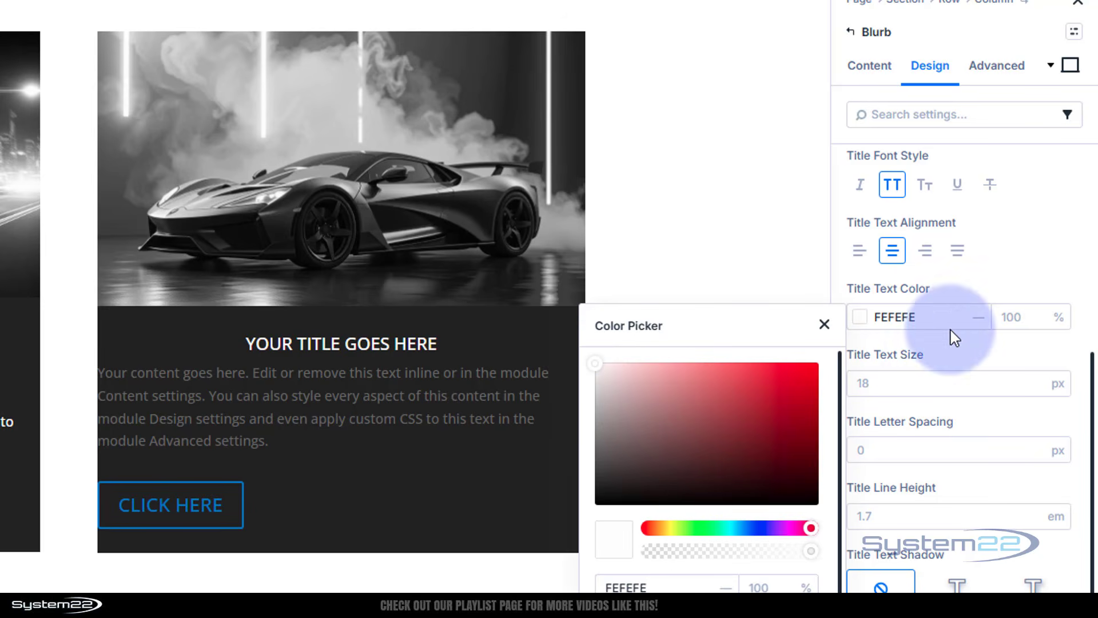
pyautogui.click(965, 350)
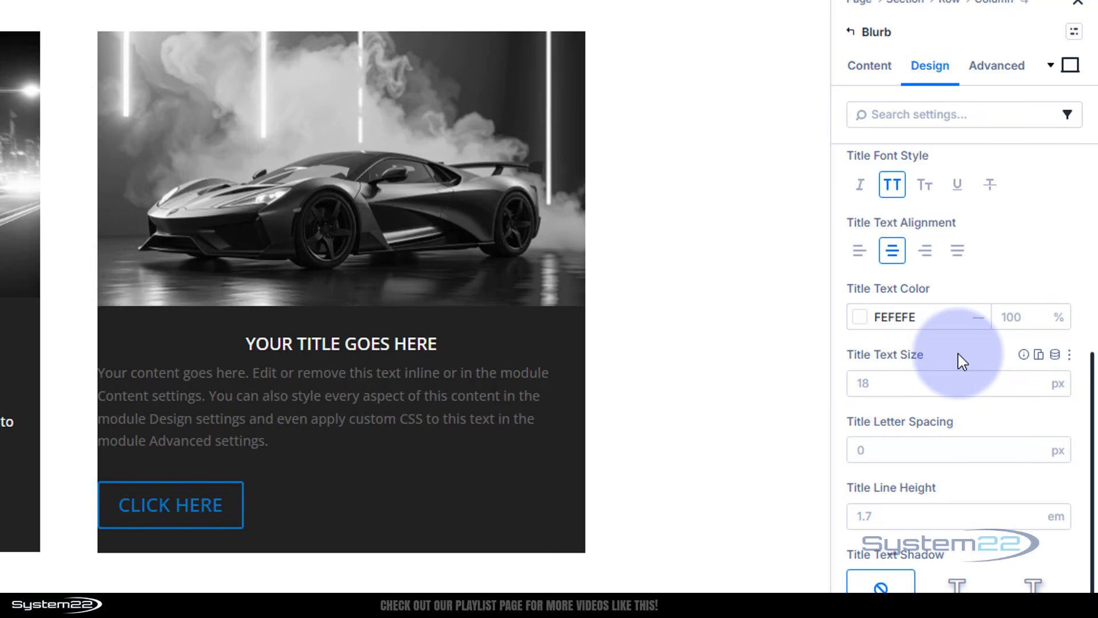
# Enable the Spacing and Border option groups for the Title Text settings
pyautogui.scroll(7, 959, 357)
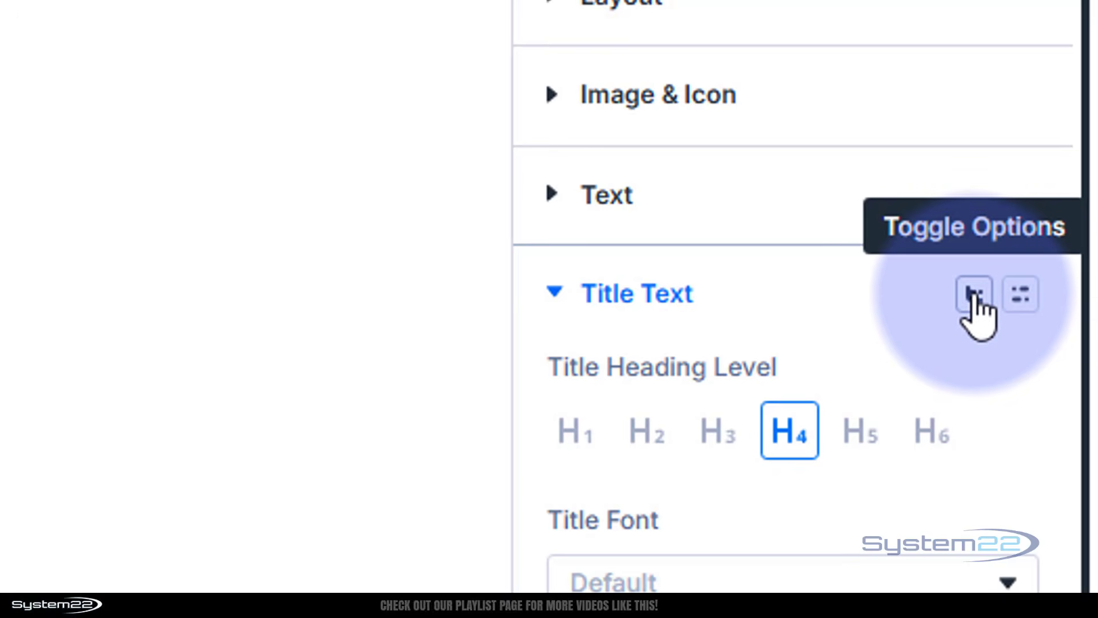
pyautogui.click(975, 297)
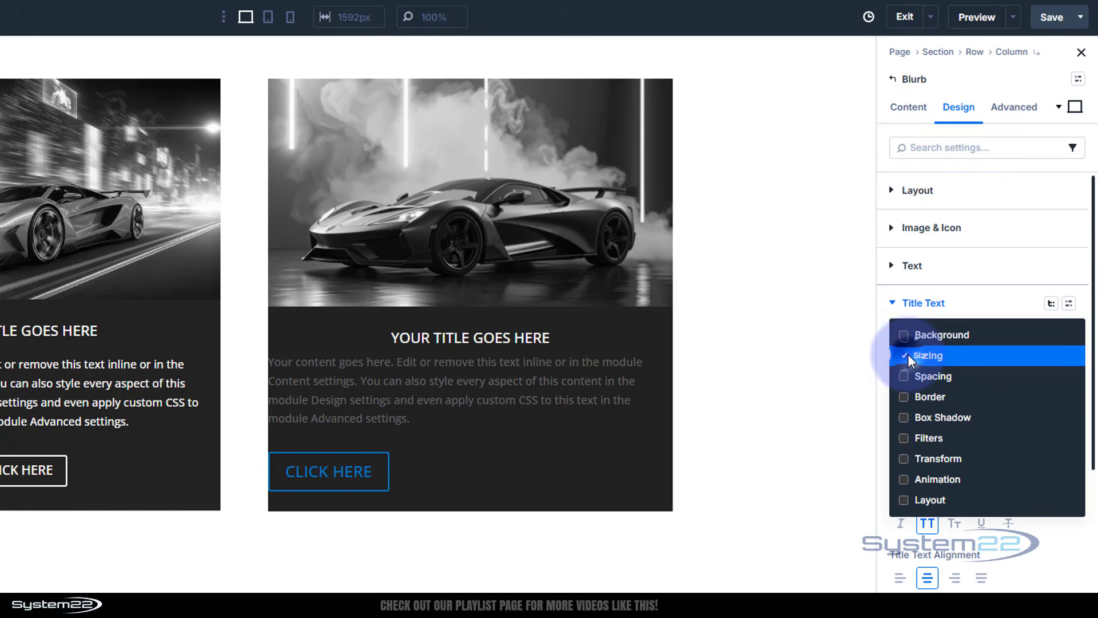
pyautogui.click(904, 378)
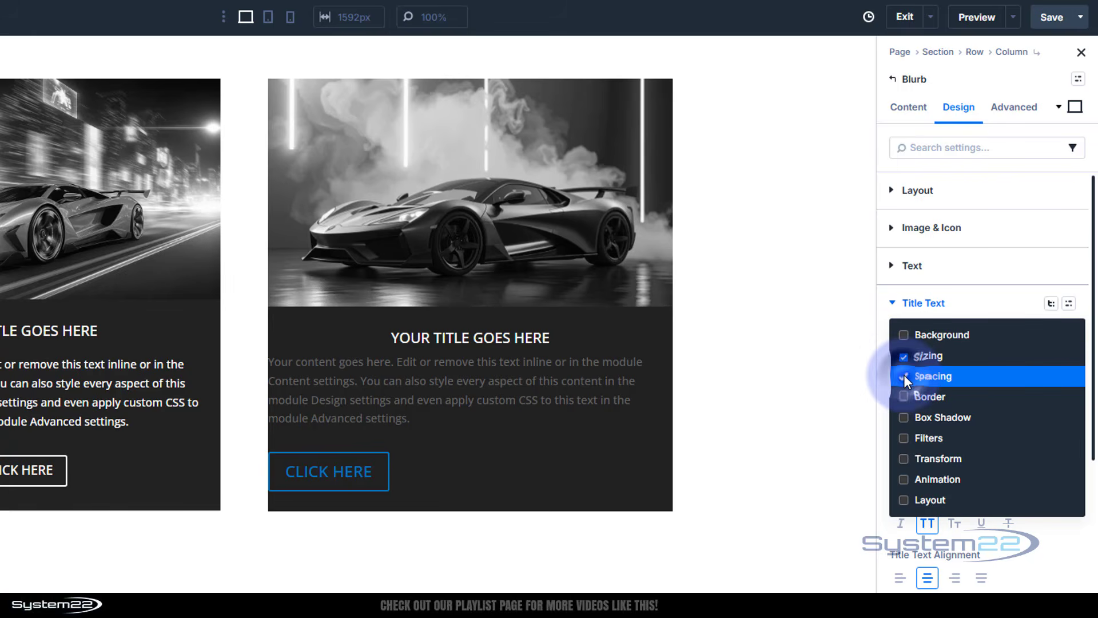
pyautogui.click(904, 398)
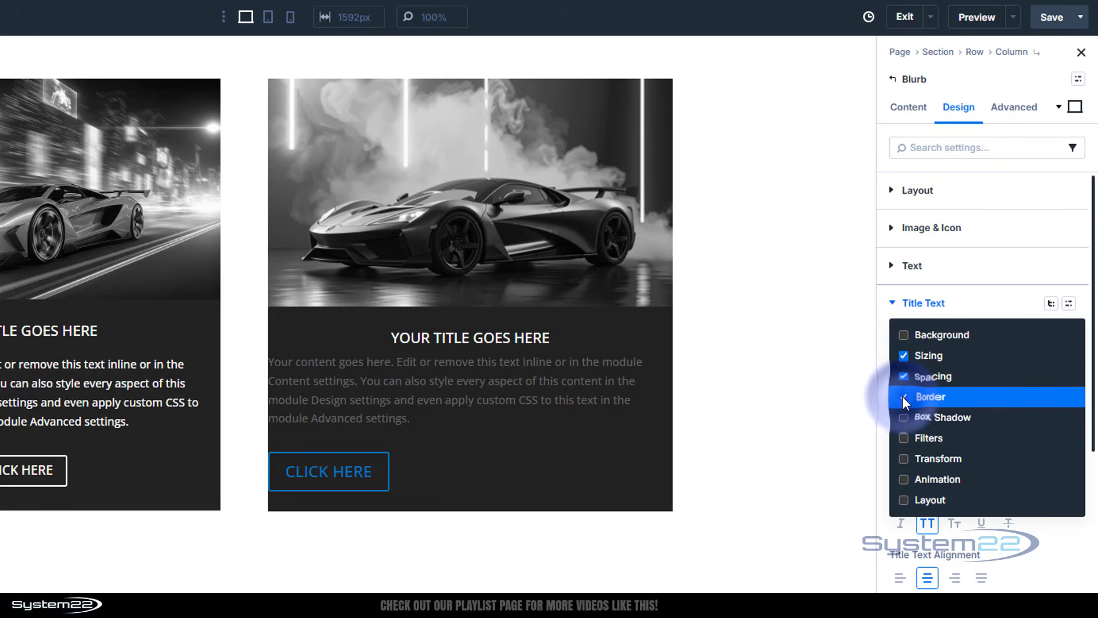
pyautogui.click(987, 302)
# Open the title's Border settings and set the bottom border width to 2 px
pyautogui.scroll(-10, 992, 310)
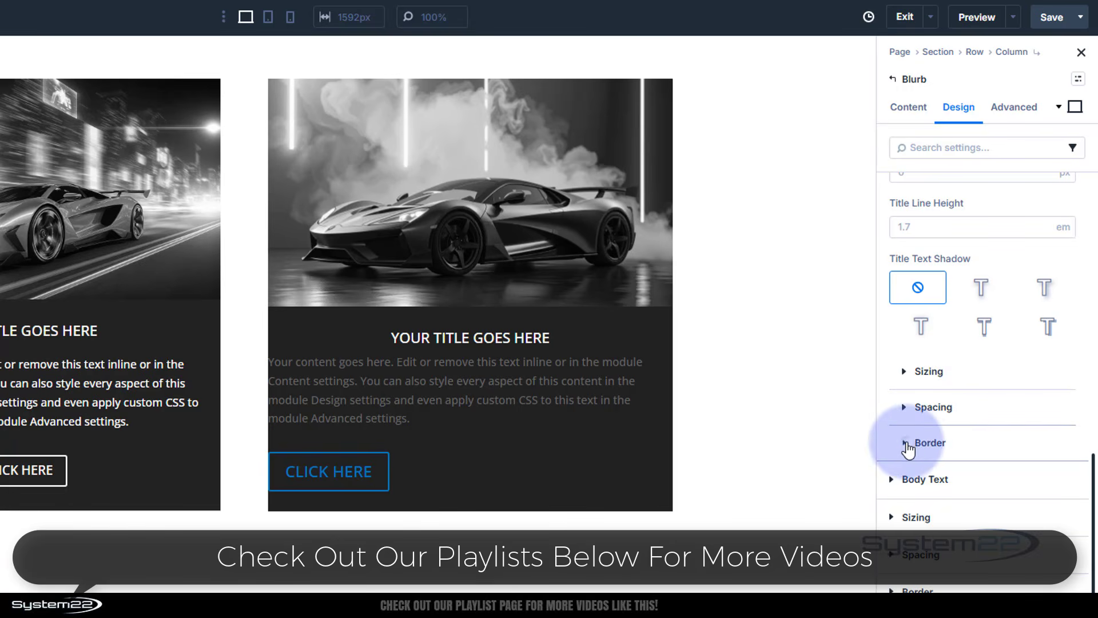
pyautogui.click(909, 443)
pyautogui.scroll(-4, 969, 451)
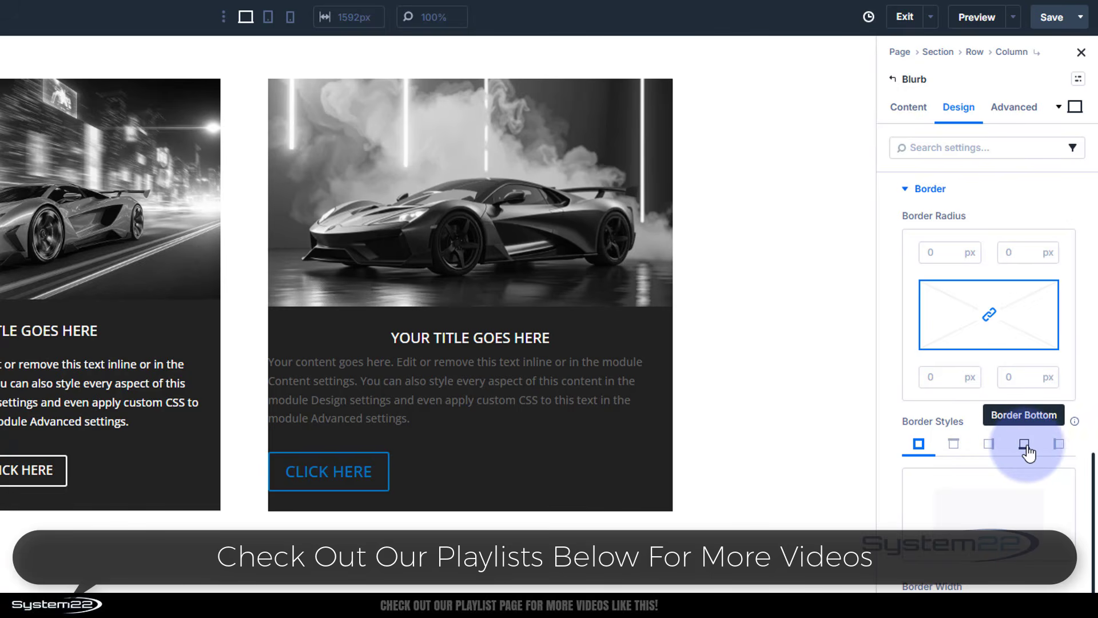
pyautogui.scroll(-3, 1012, 440)
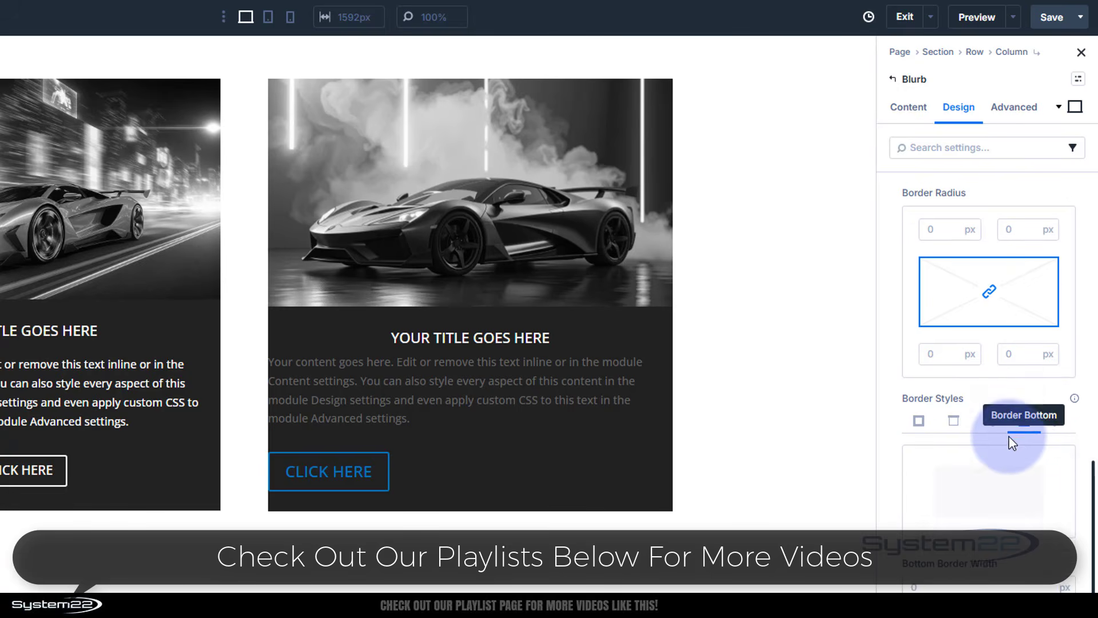
pyautogui.click(1038, 422)
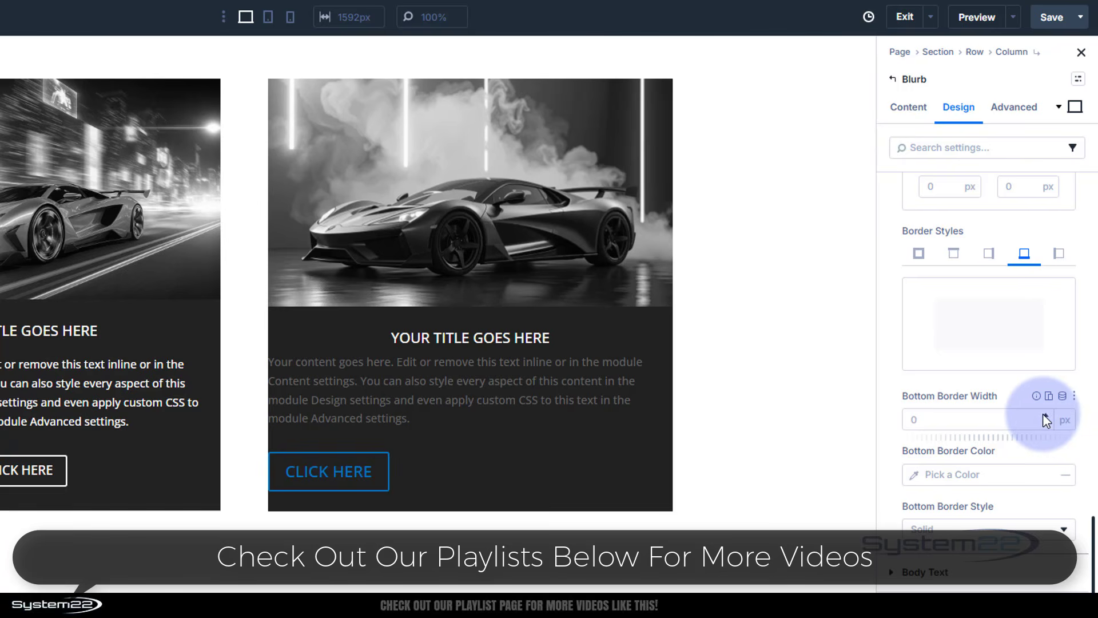
pyautogui.click(1045, 416)
pyautogui.click(1045, 415)
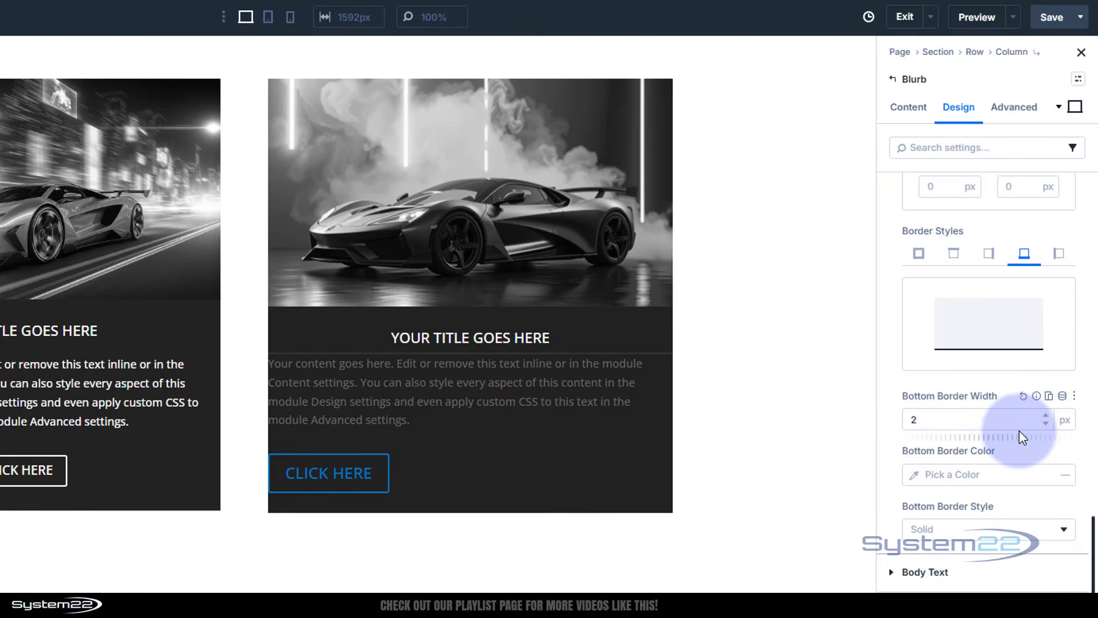
# Set the title's bottom border colour to FFFFFF at 0% opacity
pyautogui.click(915, 479)
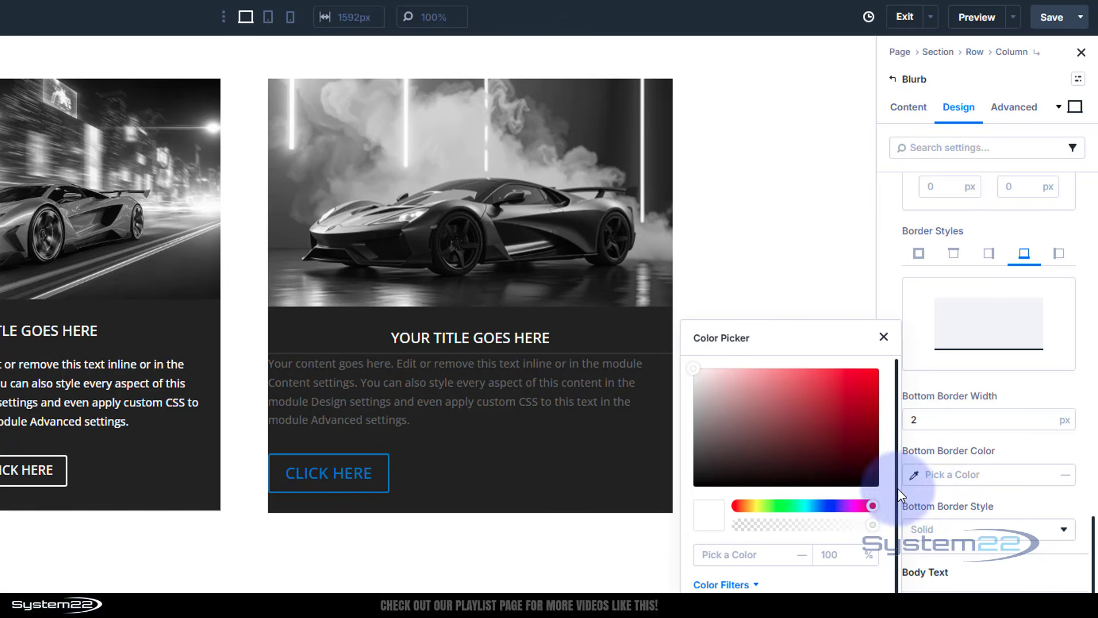
pyautogui.moveTo(872, 523); pyautogui.dragTo(714, 530)
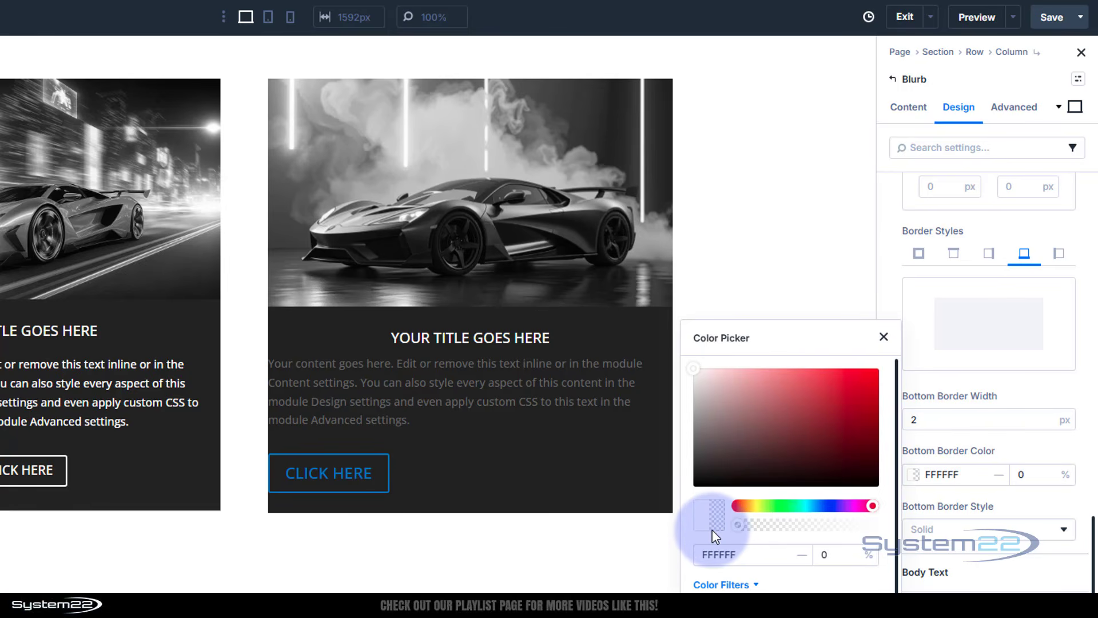
pyautogui.click(1028, 440)
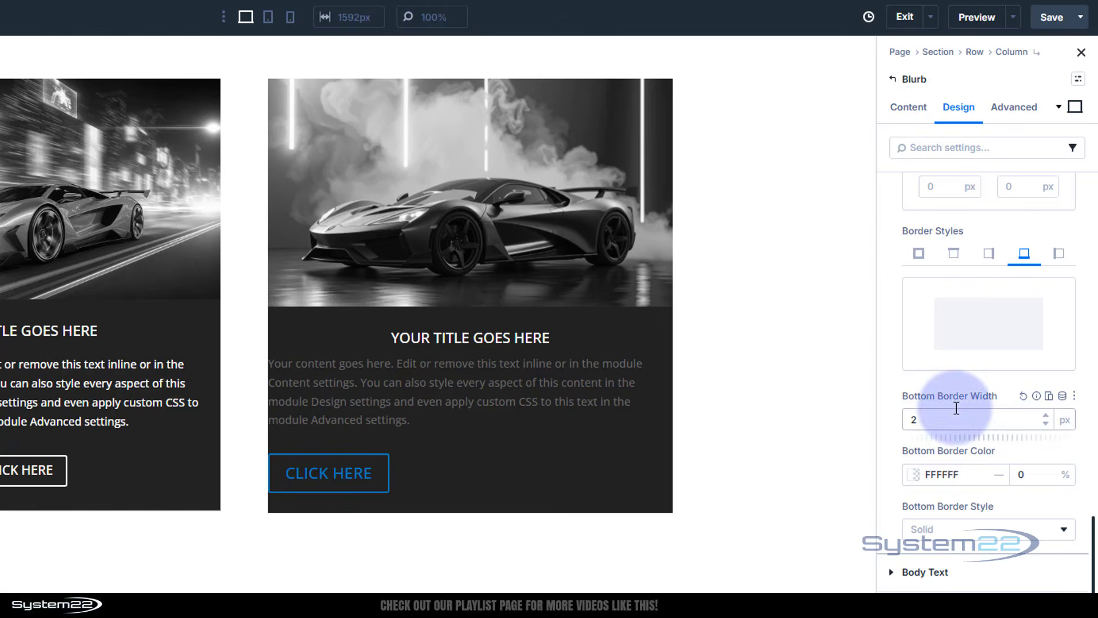
# Switch to the hover state and set the title's bottom border colour to the Secondary Color global colour
pyautogui.click(1076, 108)
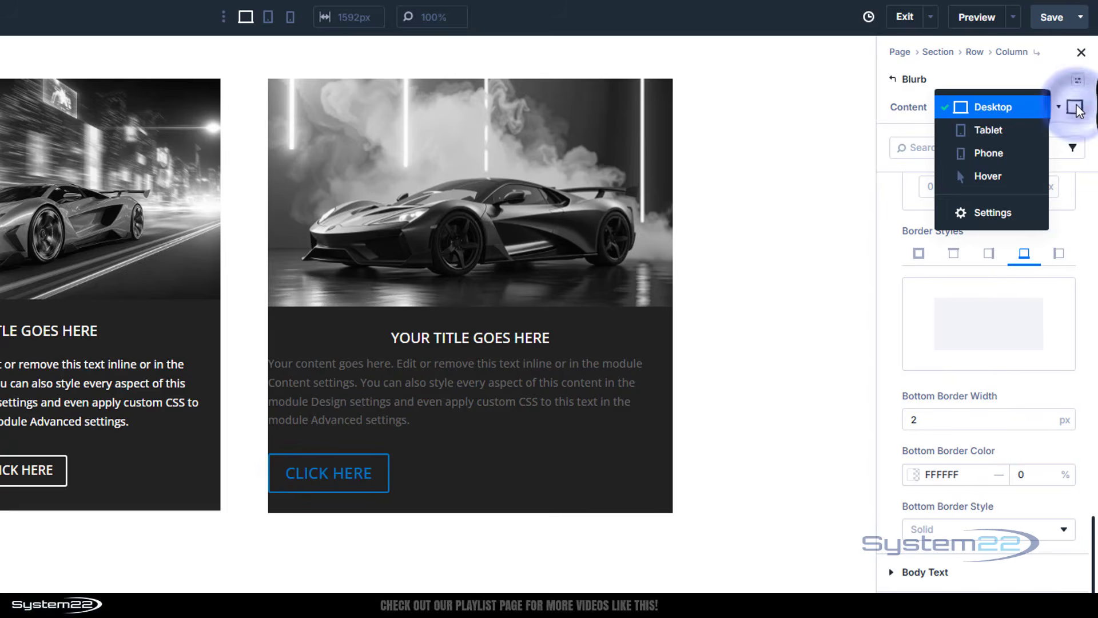
pyautogui.click(1007, 175)
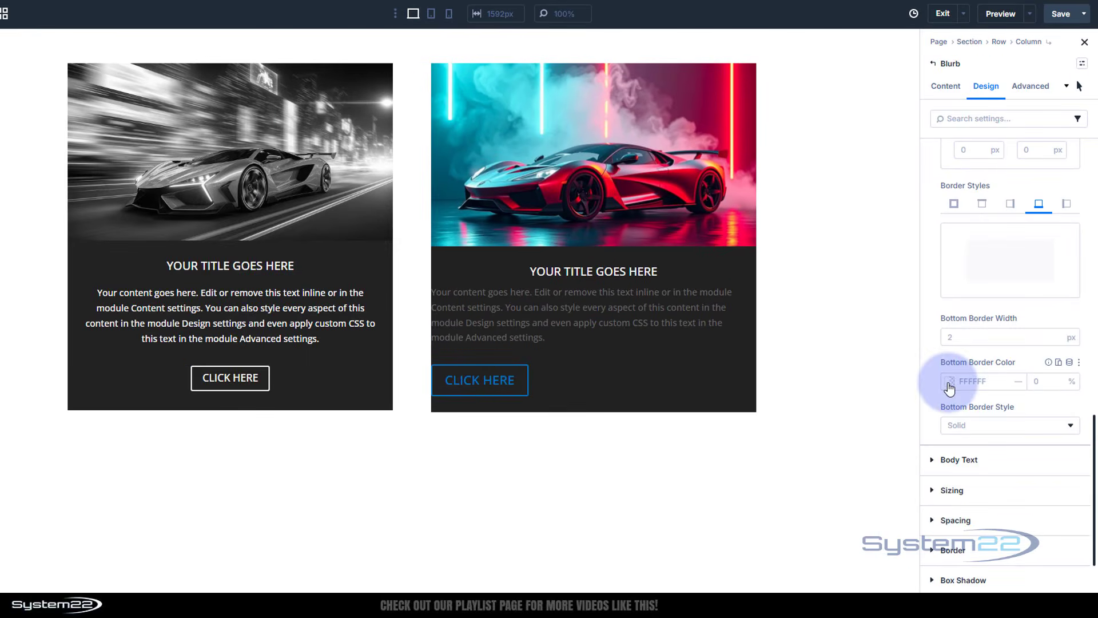
pyautogui.click(949, 385)
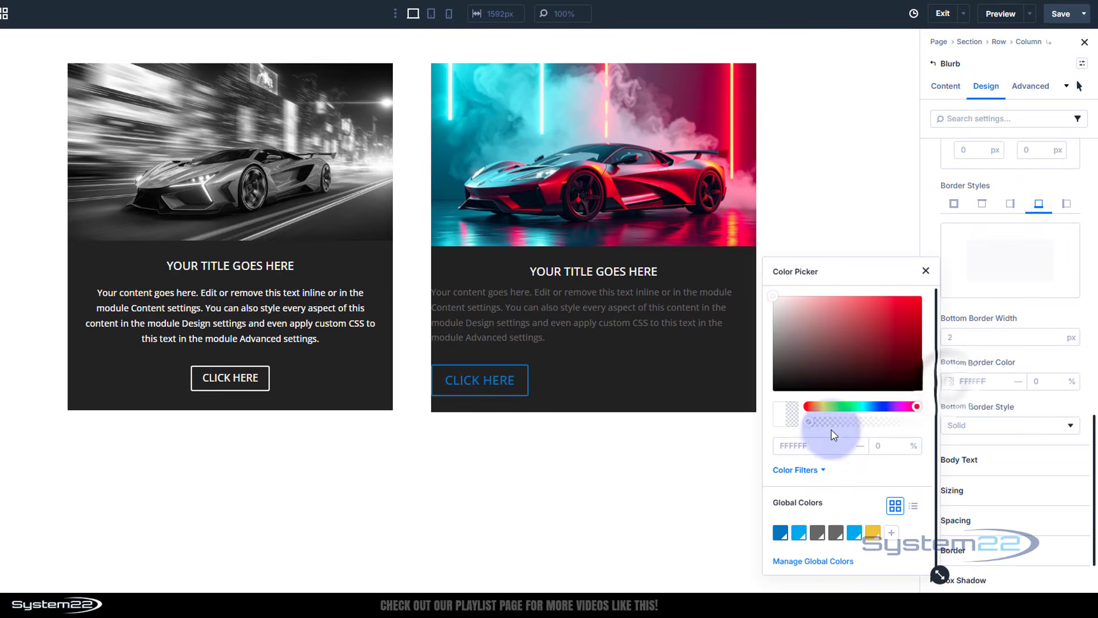
pyautogui.click(800, 533)
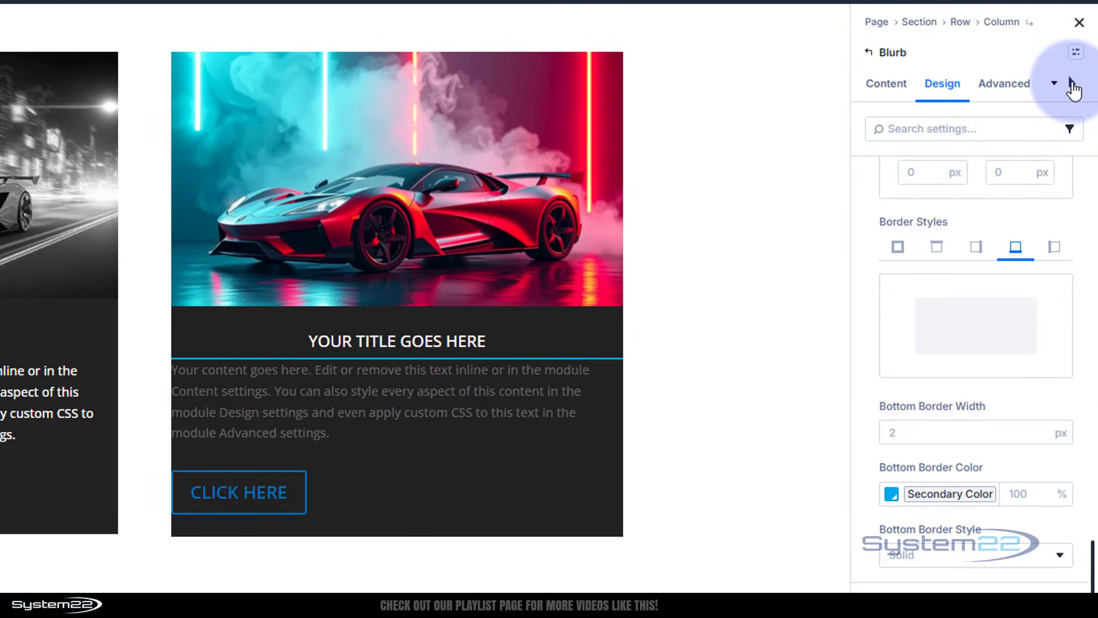
# Toggle between desktop and hover states to preview the title underline and image colour effect
pyautogui.click(1072, 85)
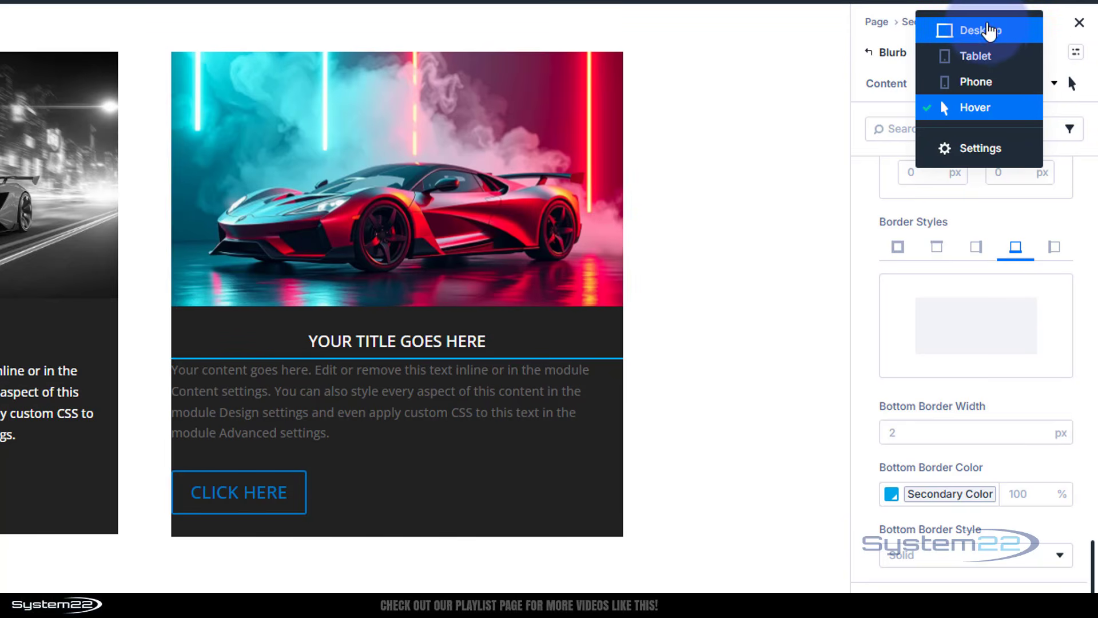
pyautogui.click(989, 30)
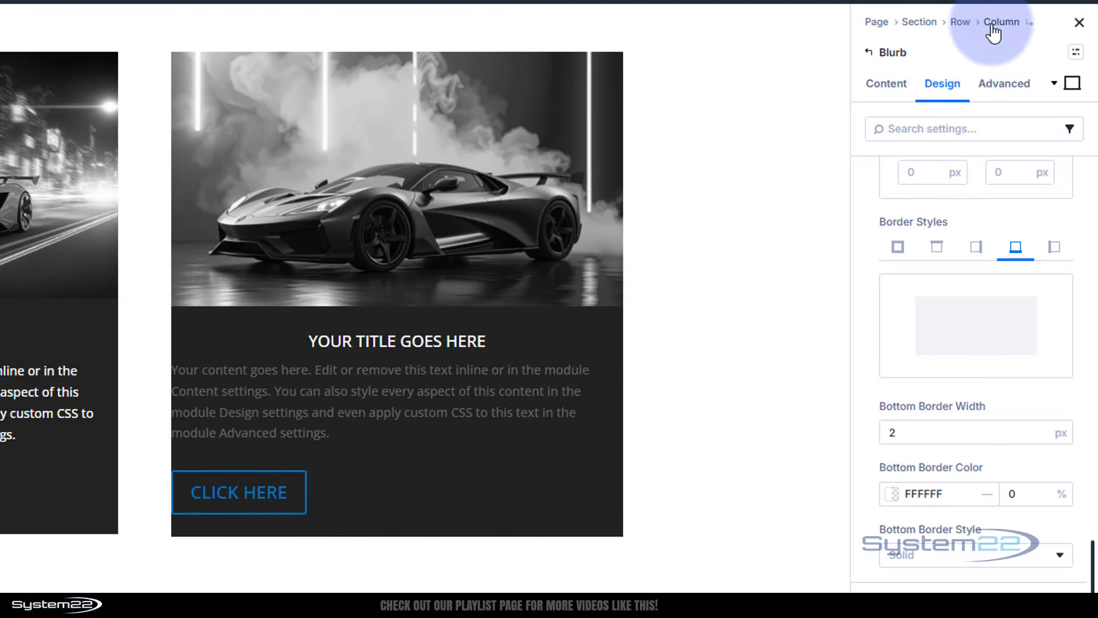
pyautogui.click(1072, 83)
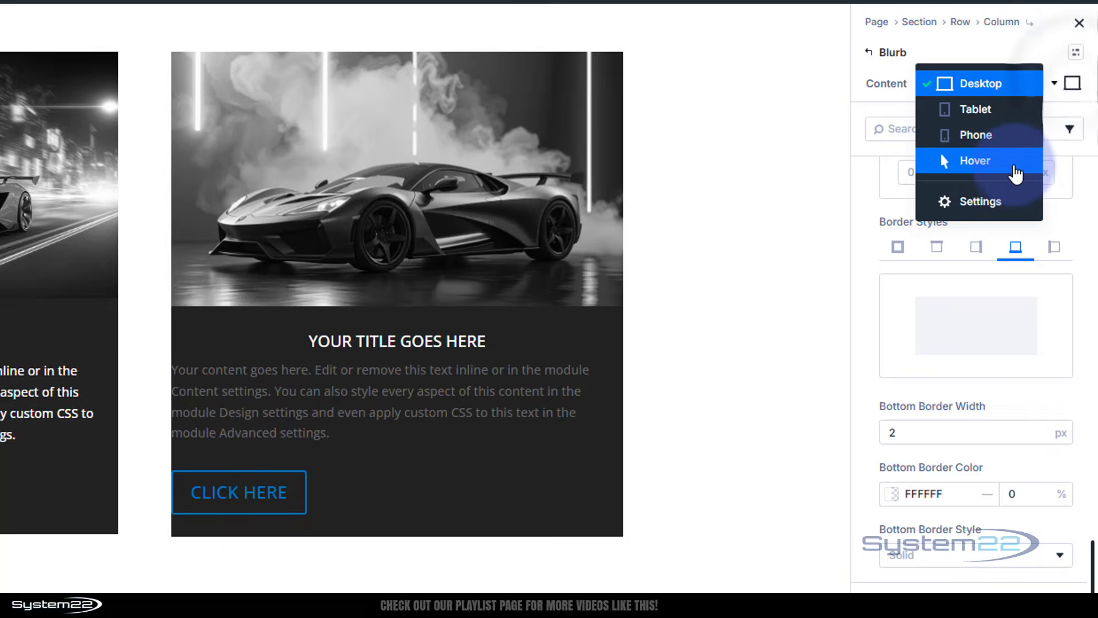
pyautogui.click(1015, 165)
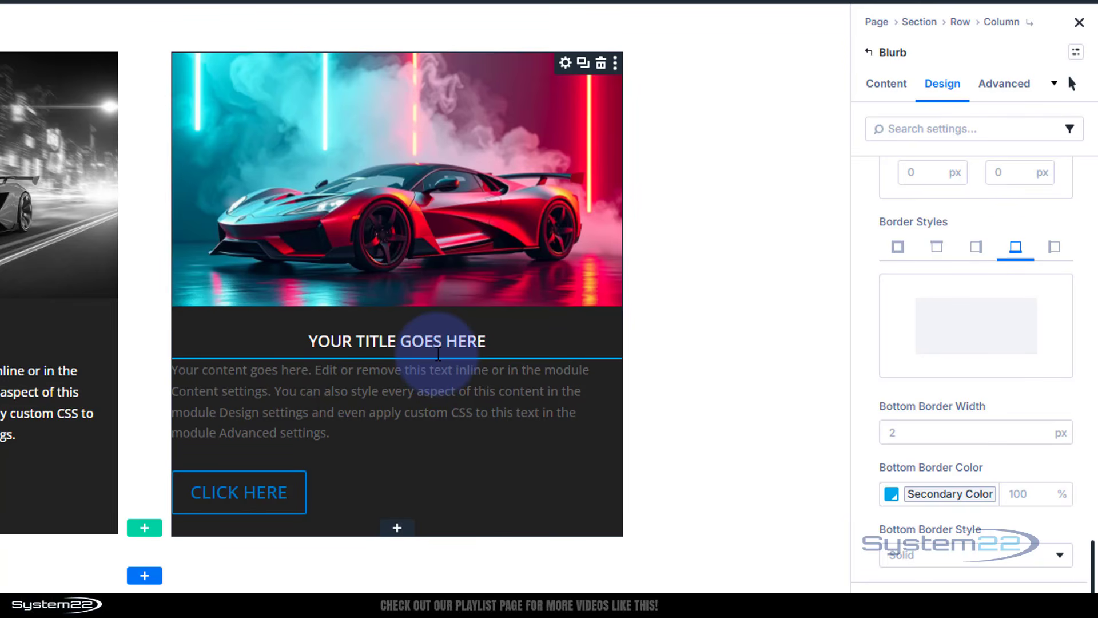
pyautogui.click(1070, 85)
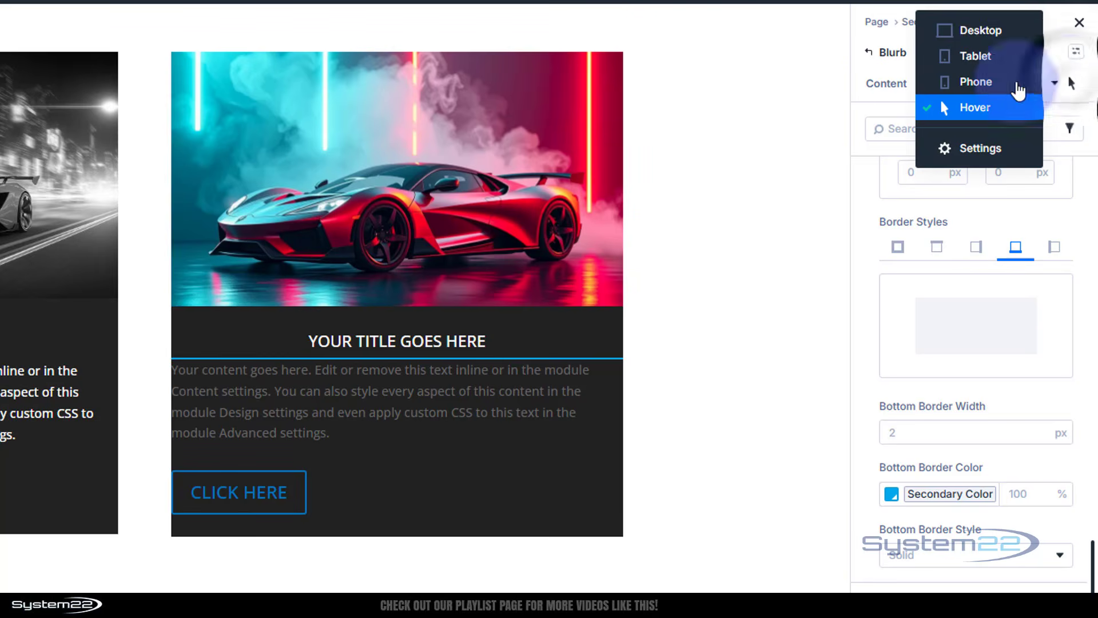
pyautogui.click(987, 29)
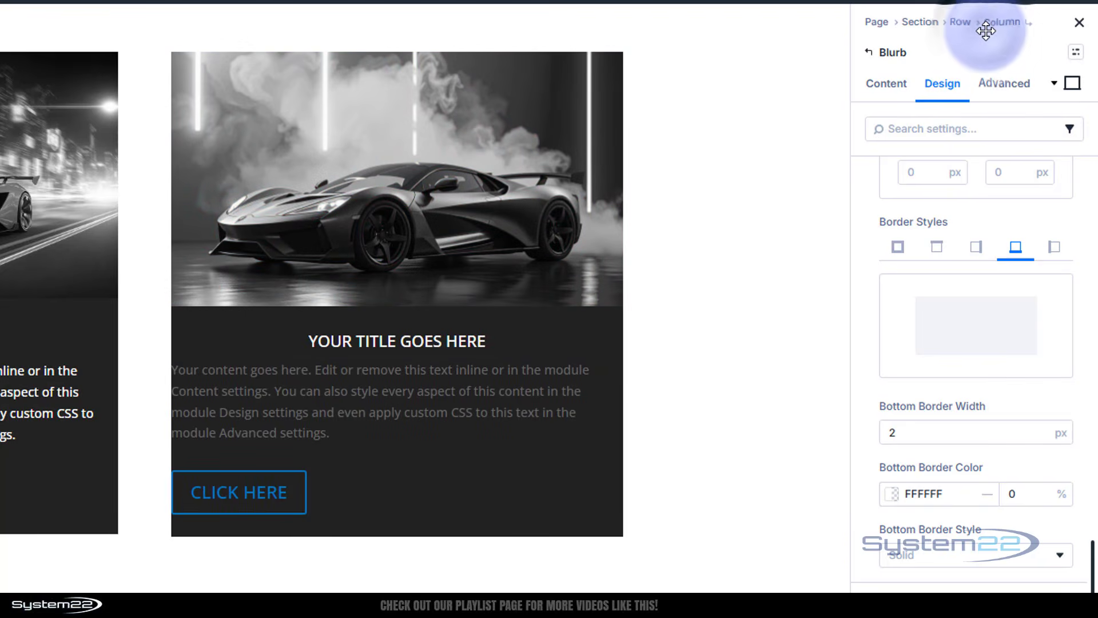
pyautogui.scroll(3, 1010, 396)
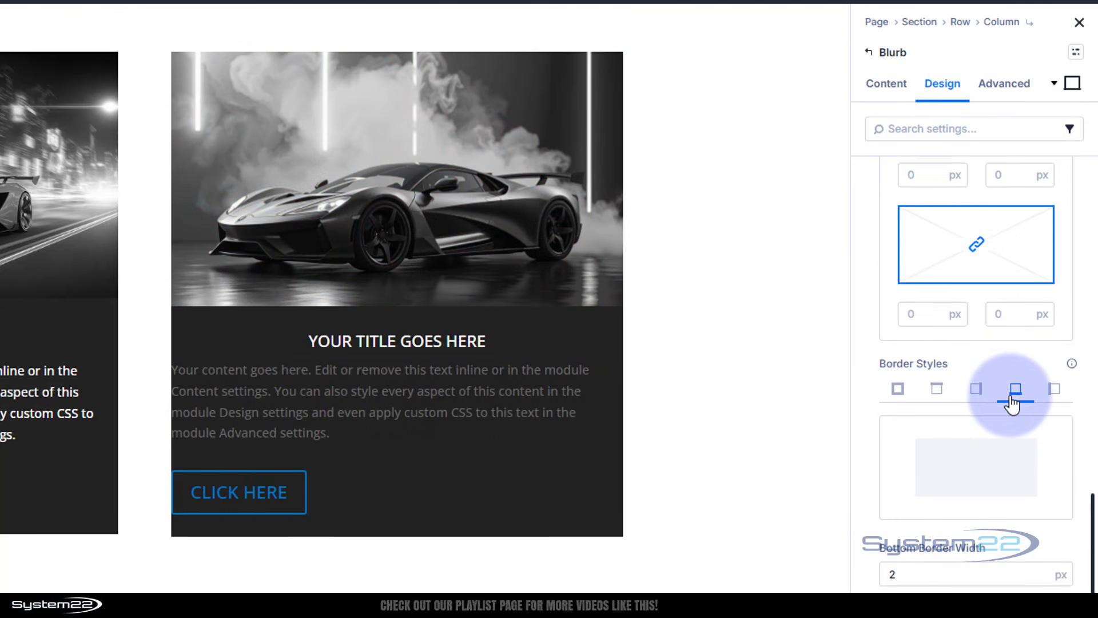
pyautogui.scroll(5, 1010, 400)
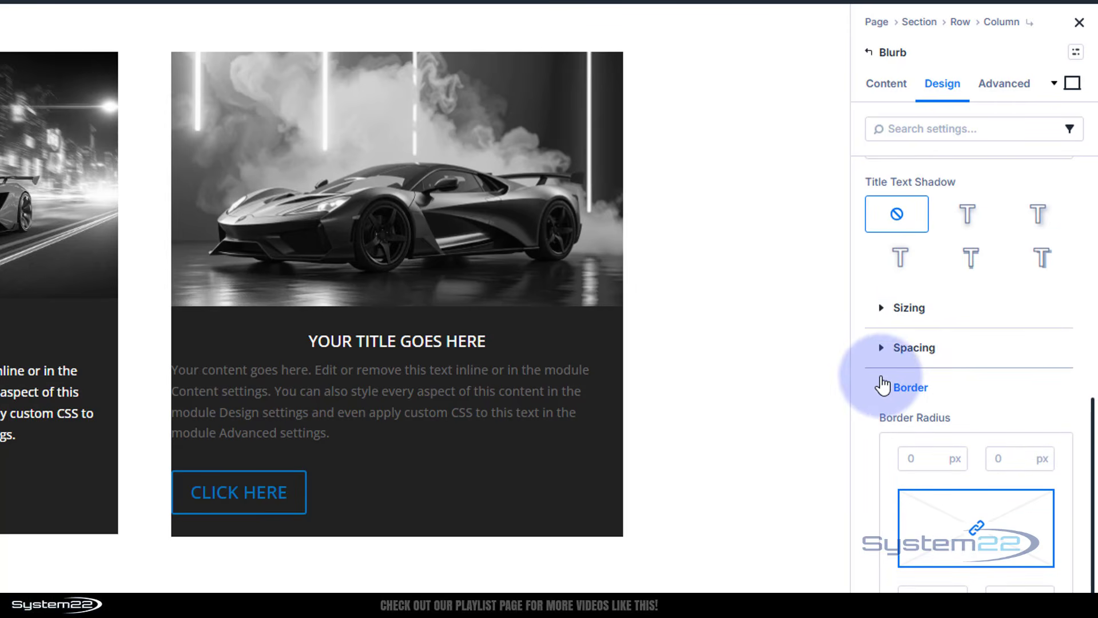
# Open the title's Spacing settings and set its bottom padding to 10 px
pyautogui.click(886, 389)
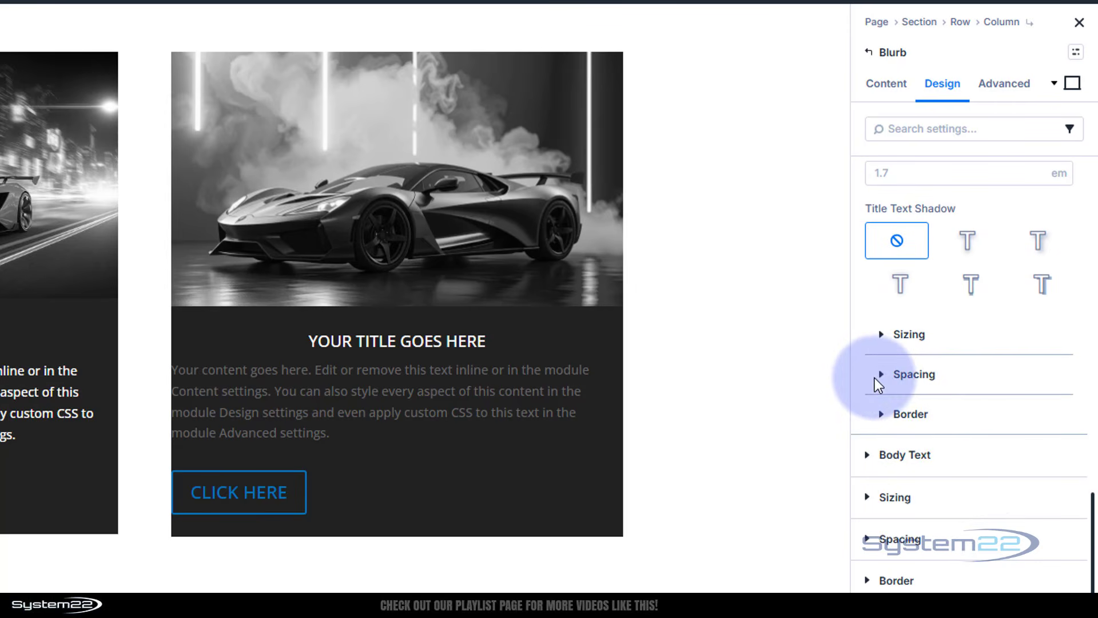
pyautogui.click(882, 377)
pyautogui.scroll(-3, 998, 446)
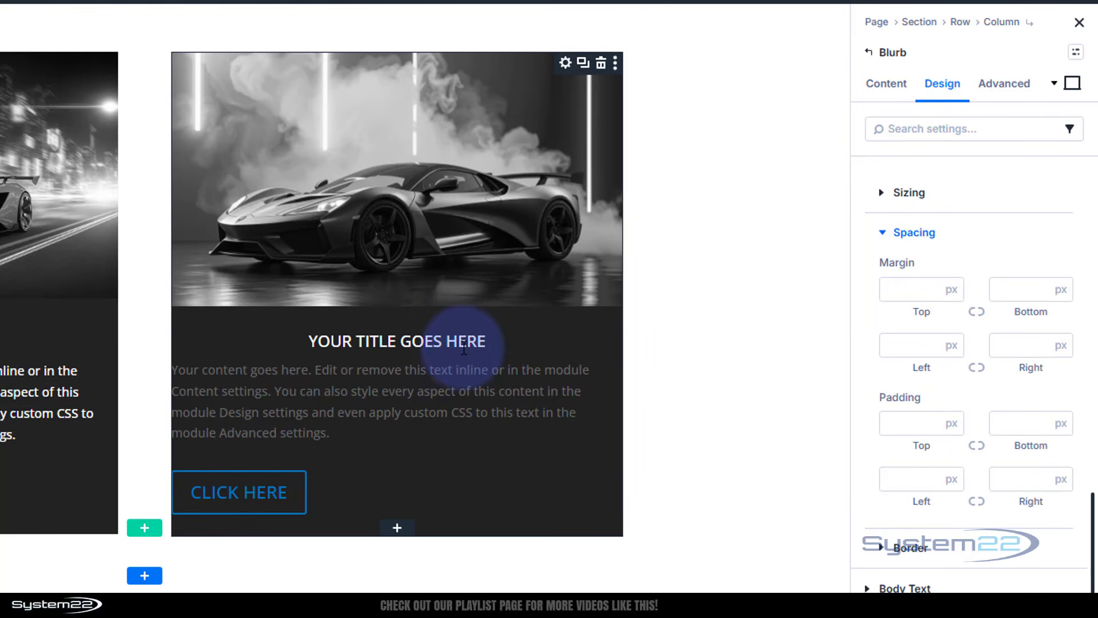
pyautogui.click(998, 416)
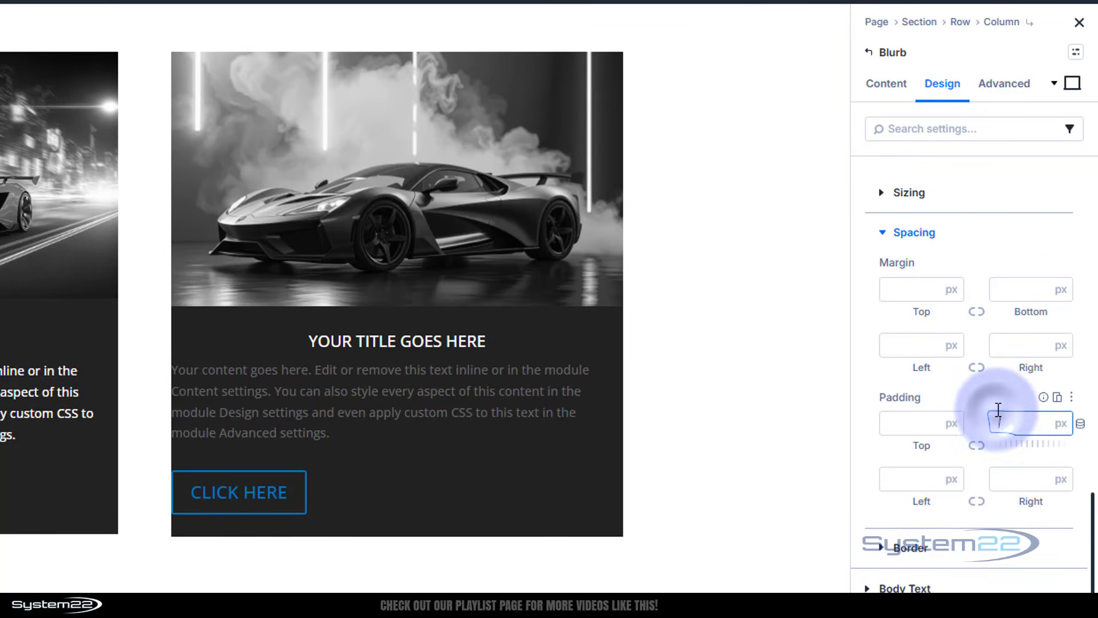
pyautogui.write('10')
pyautogui.click(1004, 398)
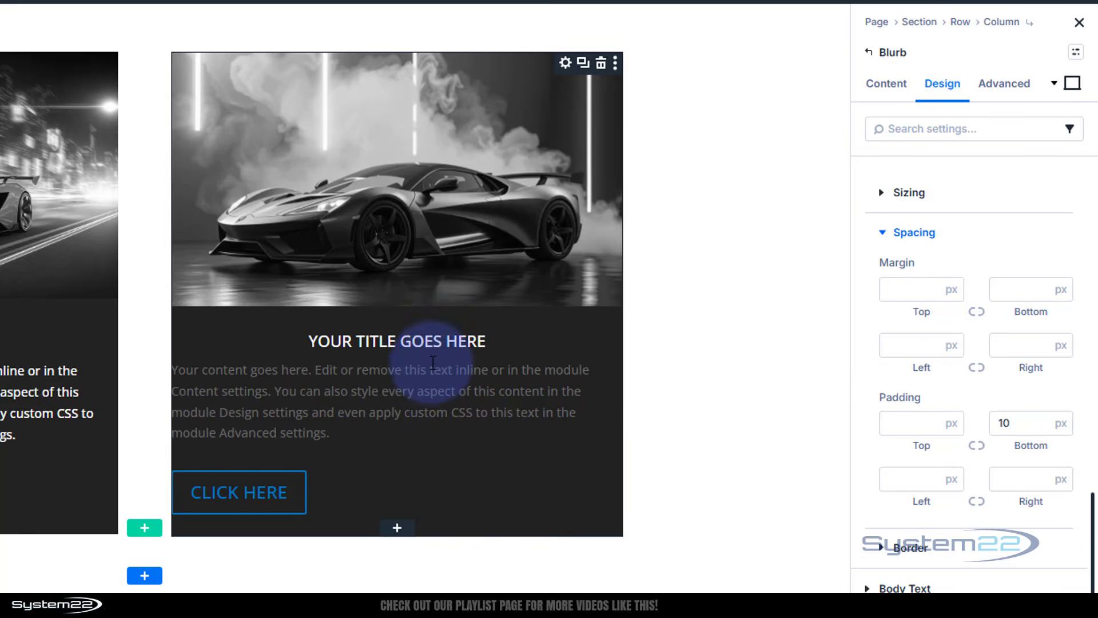
# Preview the title underline and image colour in the hover state, then return to the desktop state
pyautogui.click(1022, 289)
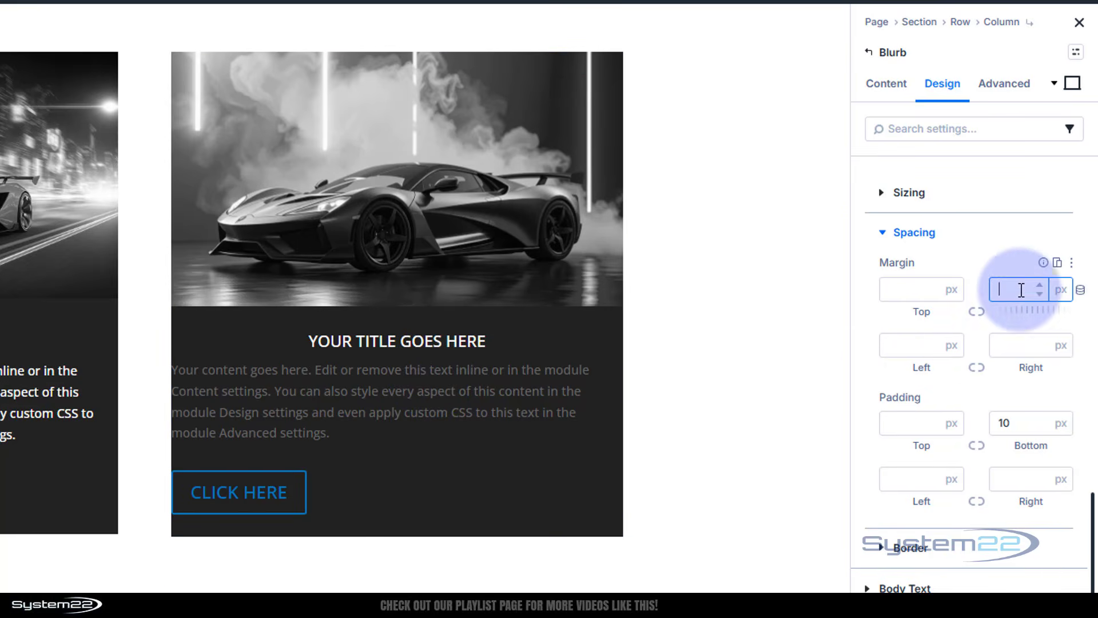
pyautogui.click(1009, 261)
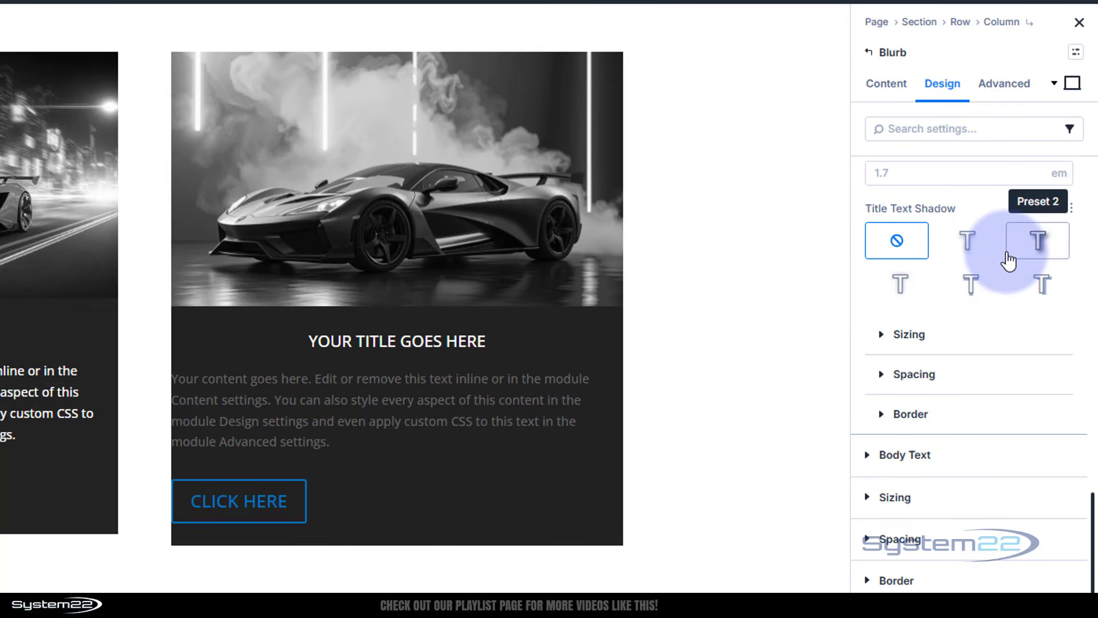
pyautogui.click(1072, 83)
pyautogui.click(941, 160)
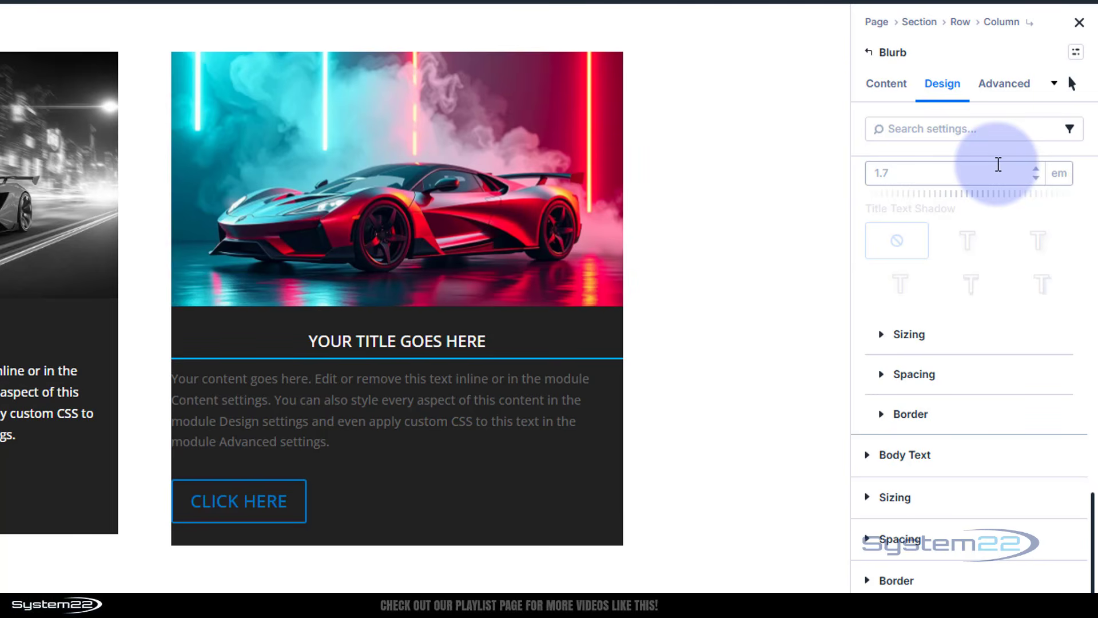
pyautogui.moveTo(581, 360)
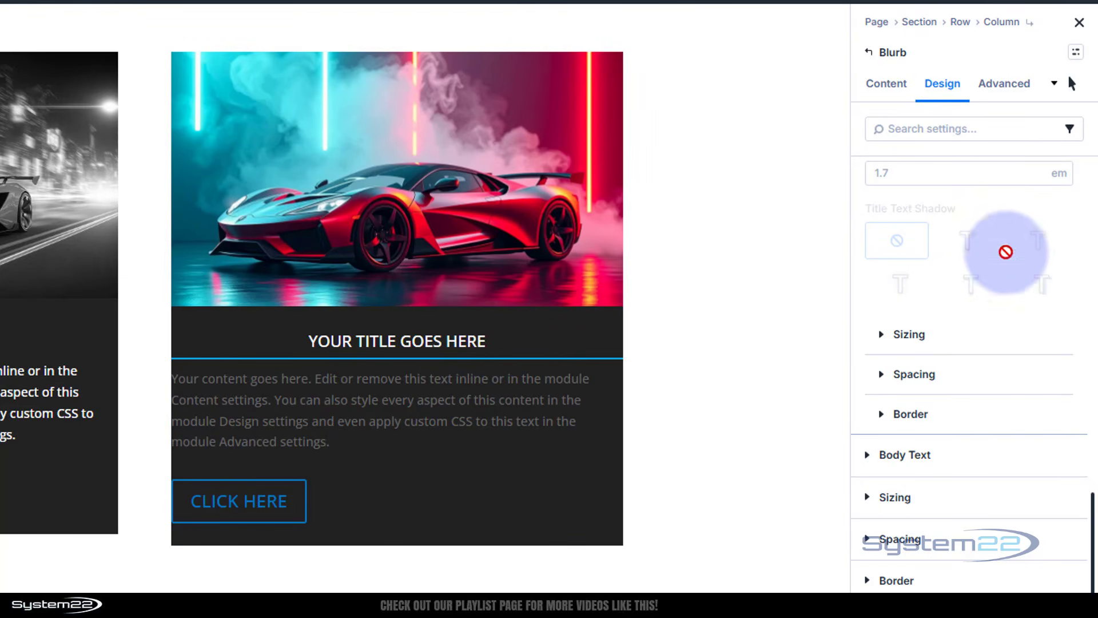
pyautogui.click(1073, 83)
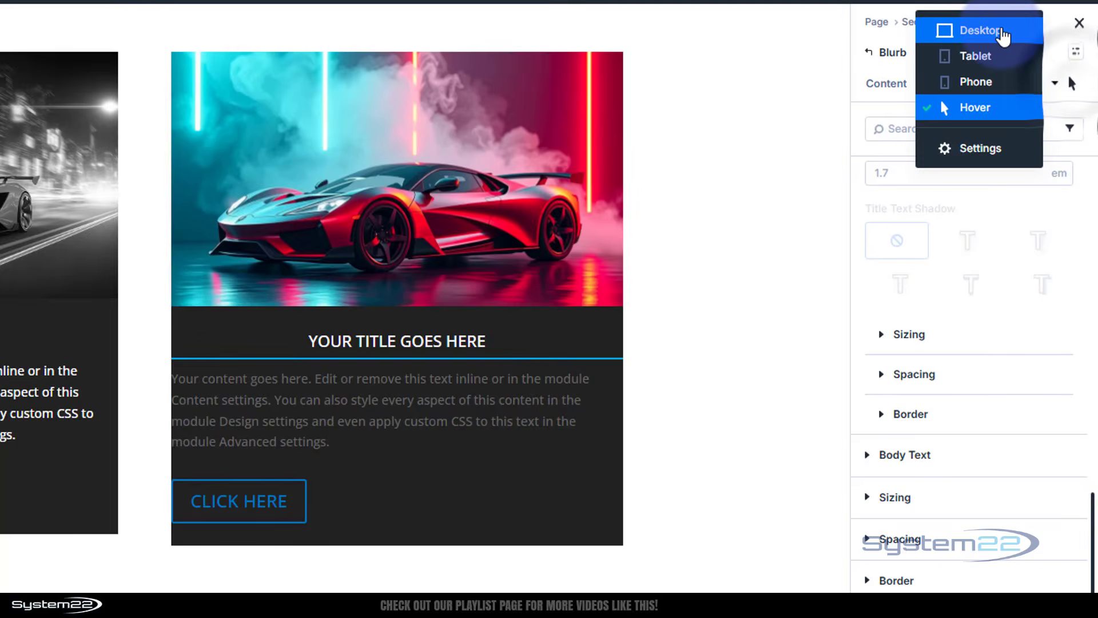
pyautogui.click(998, 30)
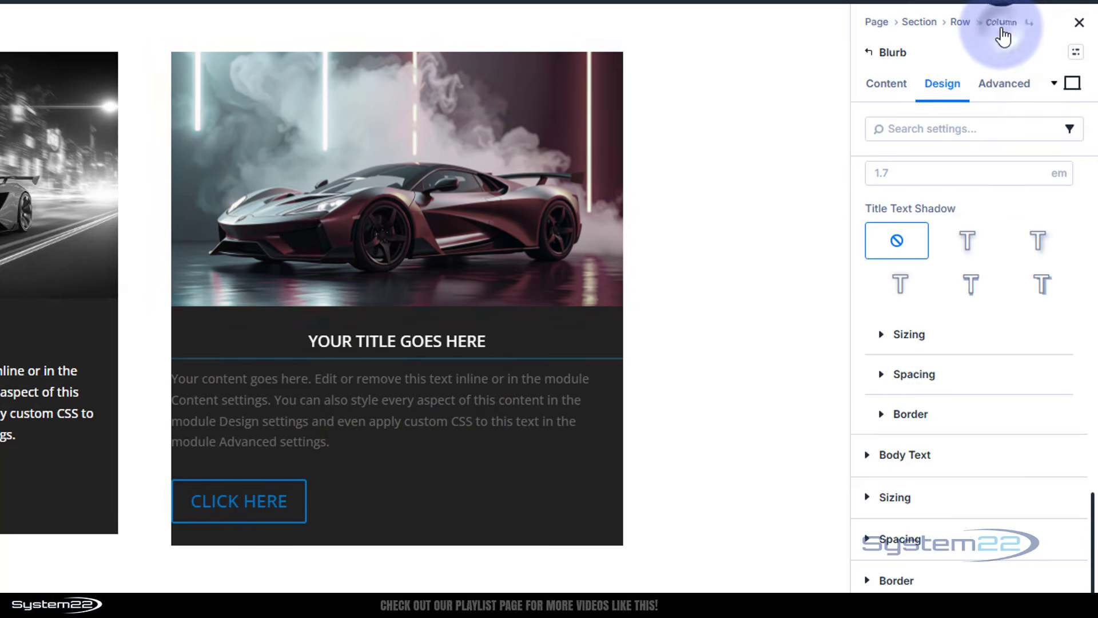
# Set the title's width to 200 px and center its alignment
pyautogui.click(882, 337)
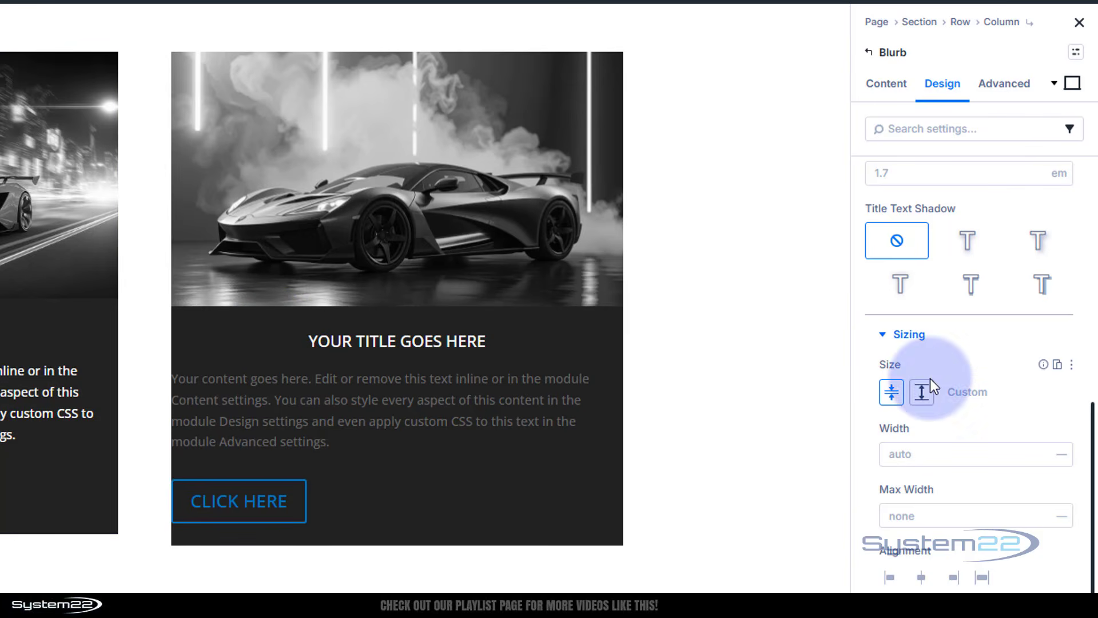
pyautogui.click(946, 454)
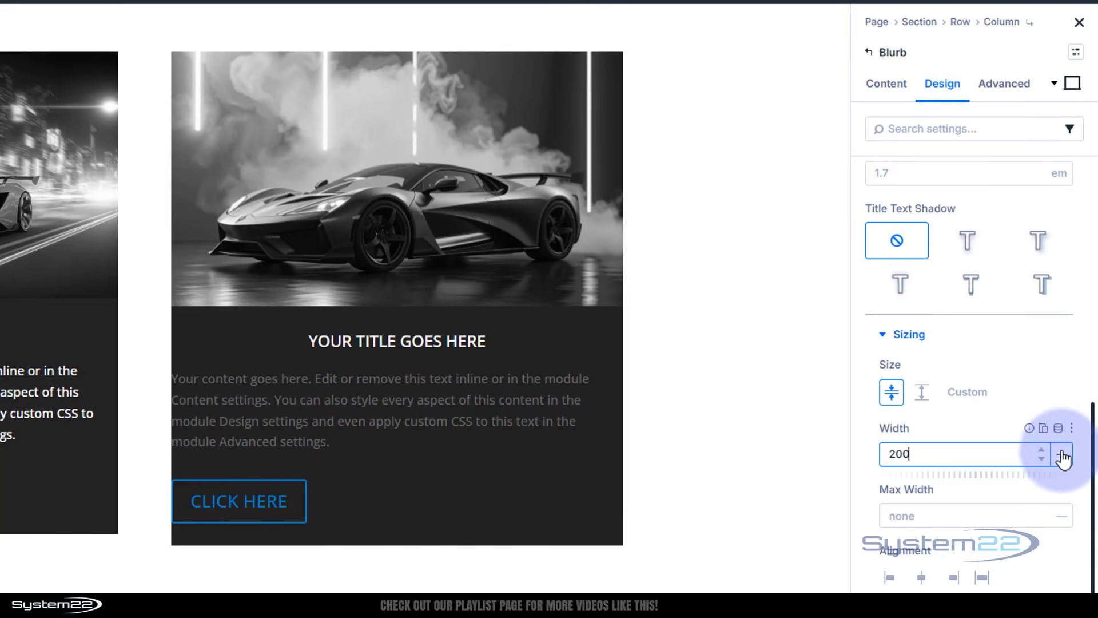
pyautogui.click(1062, 456)
pyautogui.click(1064, 442)
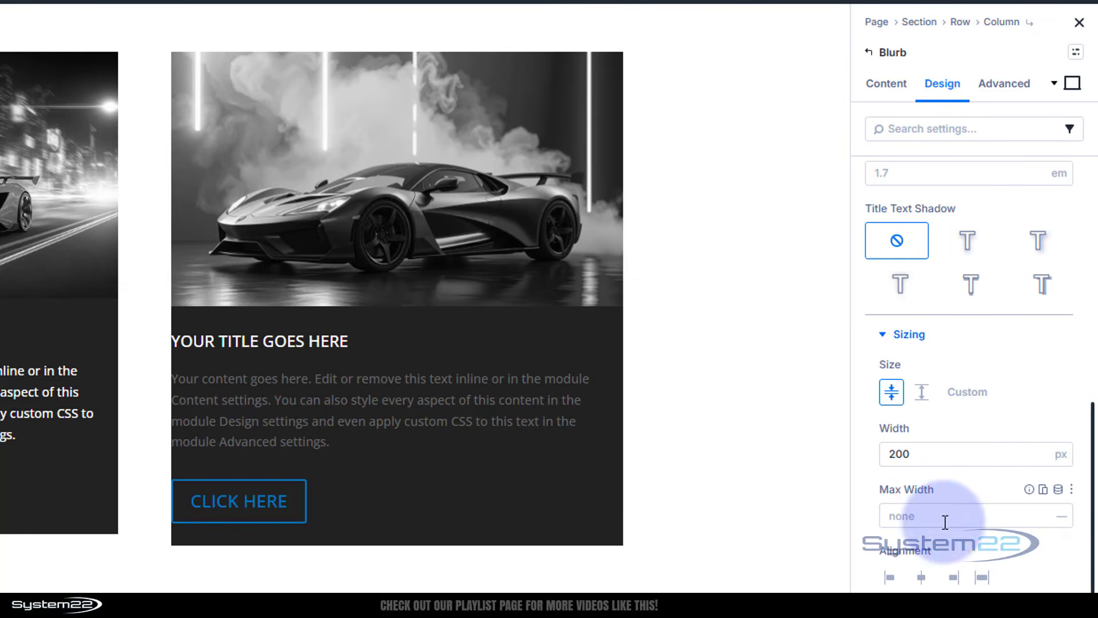
pyautogui.click(922, 578)
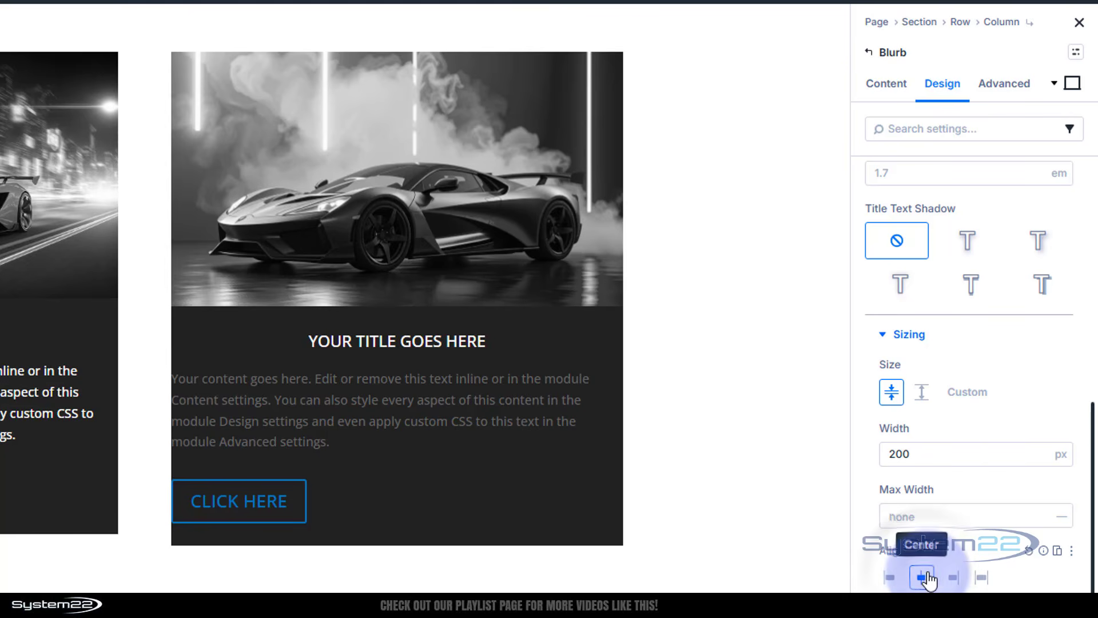
# Switch to the hover state to preview the narrower title underline, then return to desktop
pyautogui.click(1071, 84)
pyautogui.click(1012, 171)
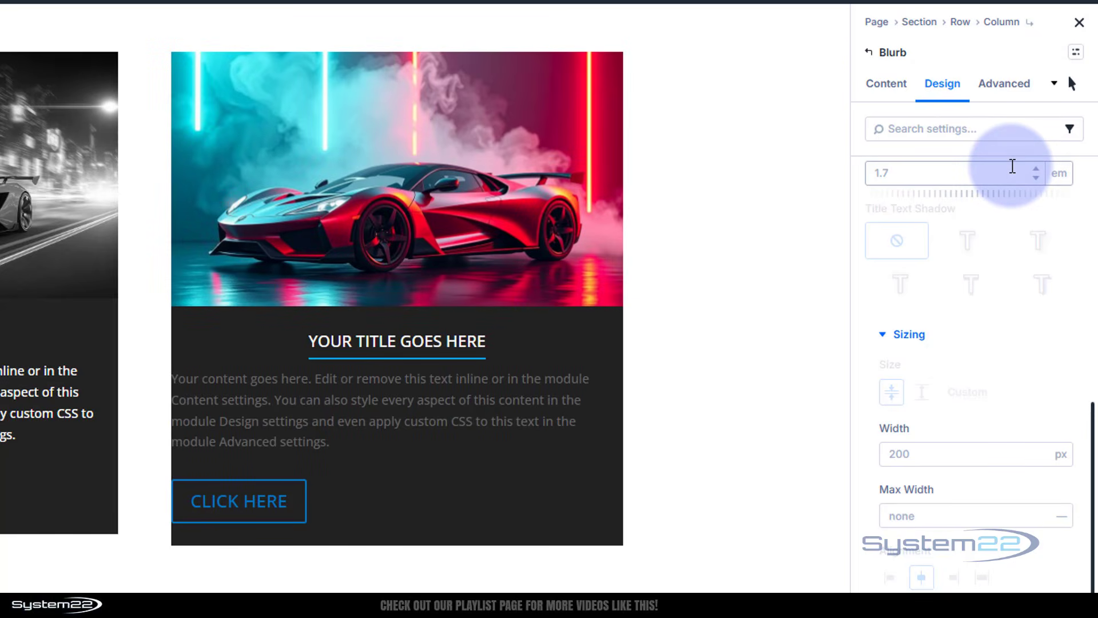
pyautogui.click(1072, 83)
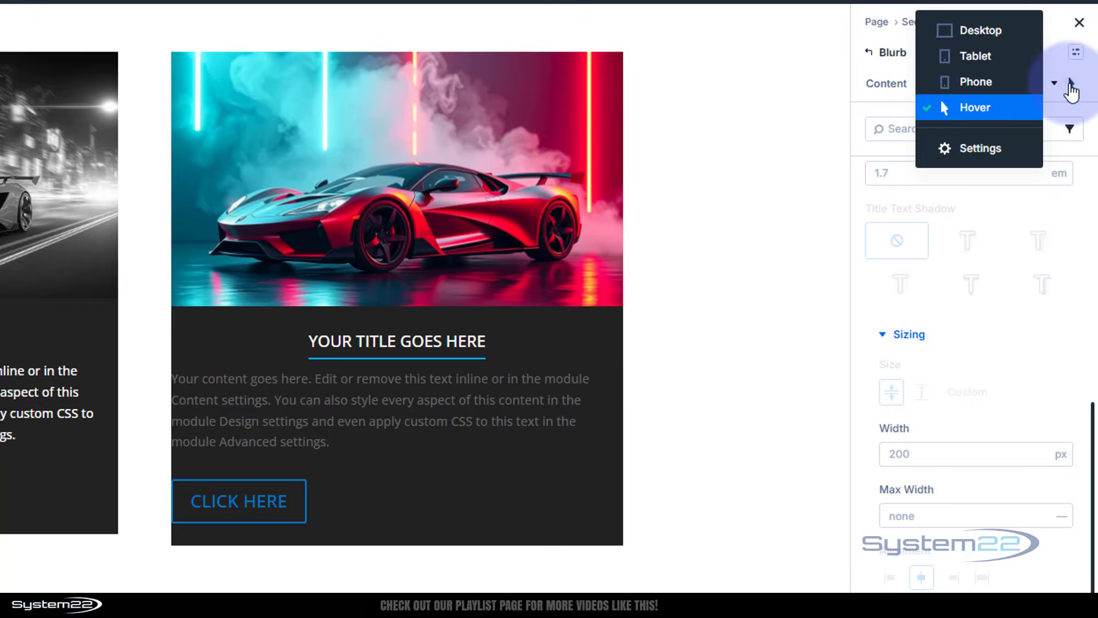
pyautogui.click(1010, 32)
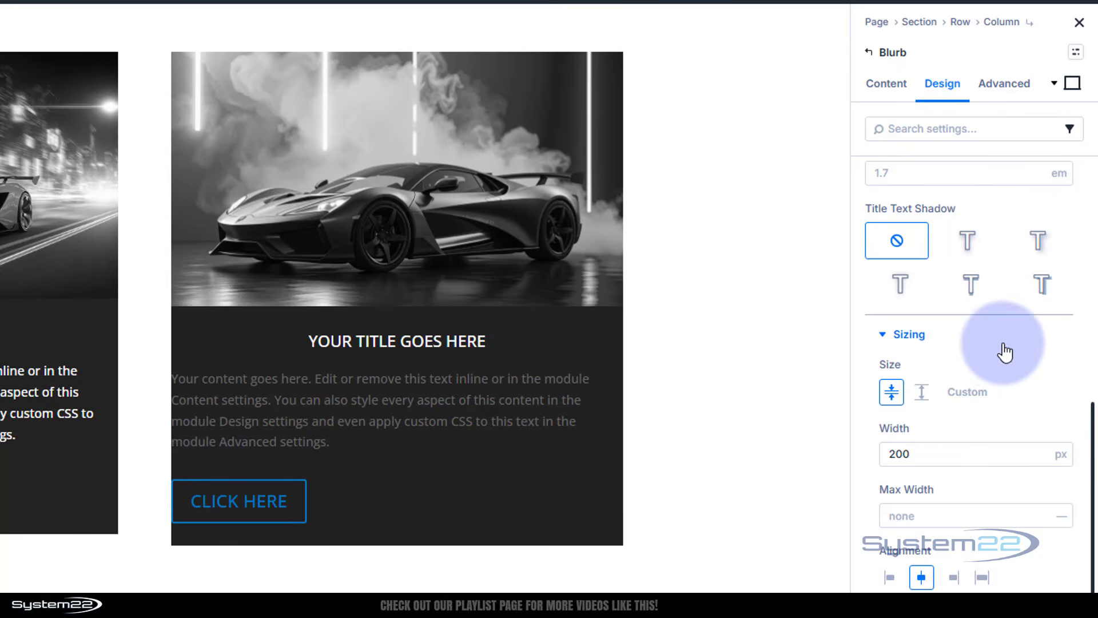
# Enable the Spacing option group for Body Text and open the Body Text settings
pyautogui.scroll(10, 1004, 346)
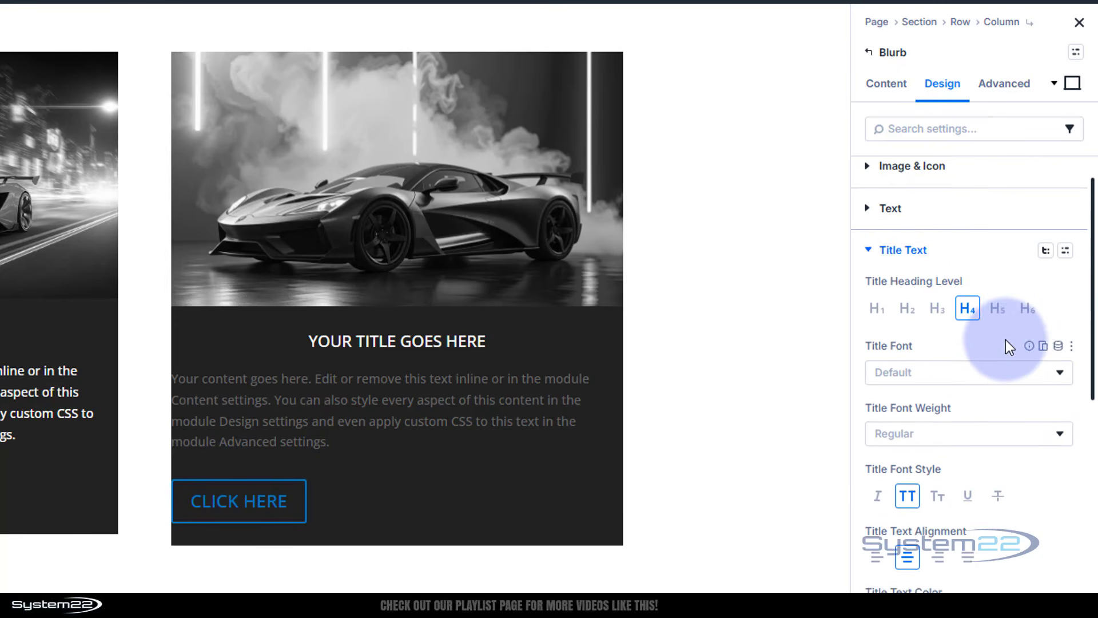
pyautogui.click(869, 251)
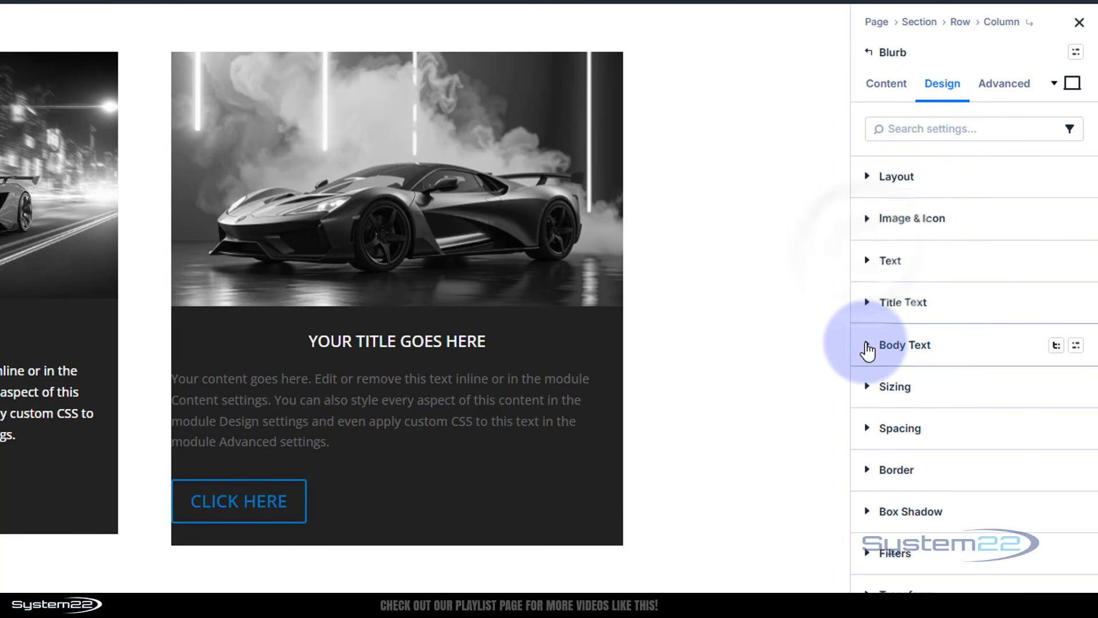
pyautogui.click(1055, 345)
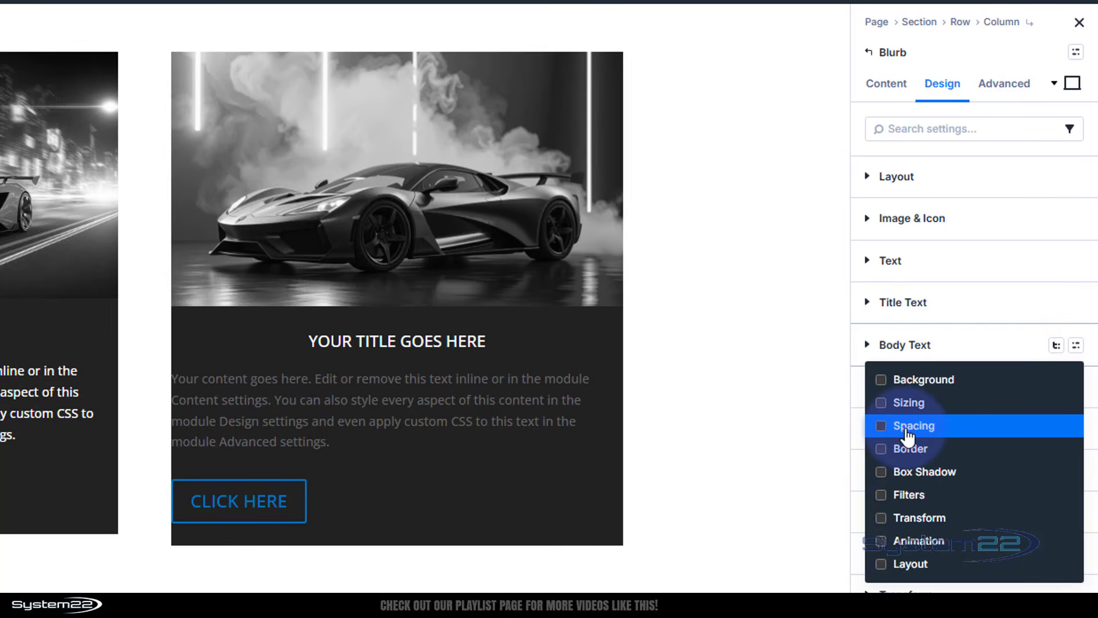
pyautogui.click(881, 425)
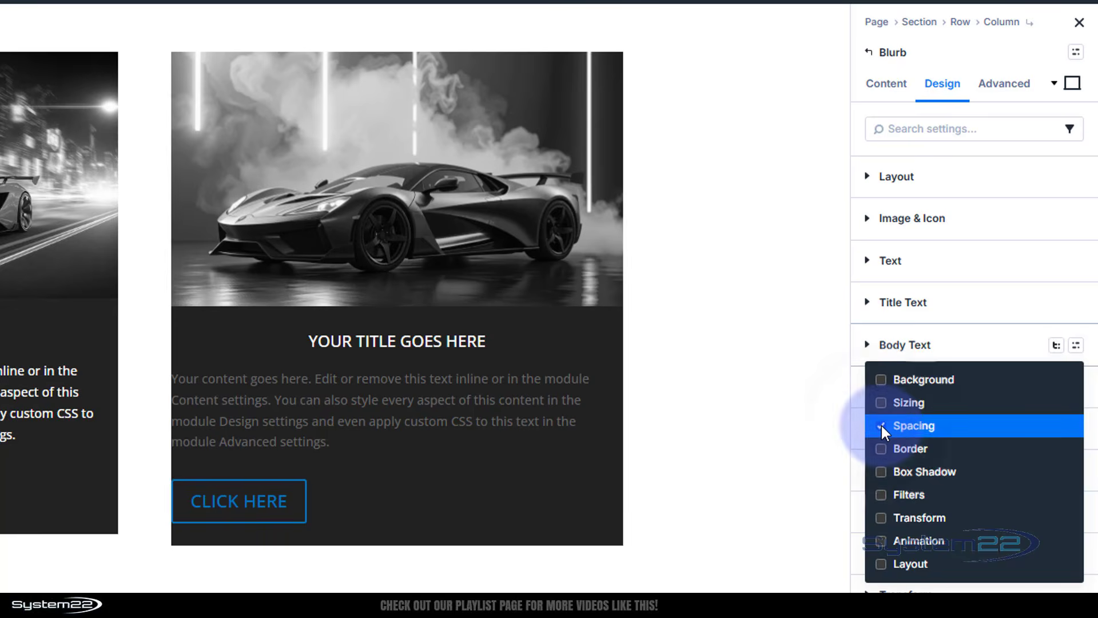
pyautogui.click(966, 345)
pyautogui.click(865, 345)
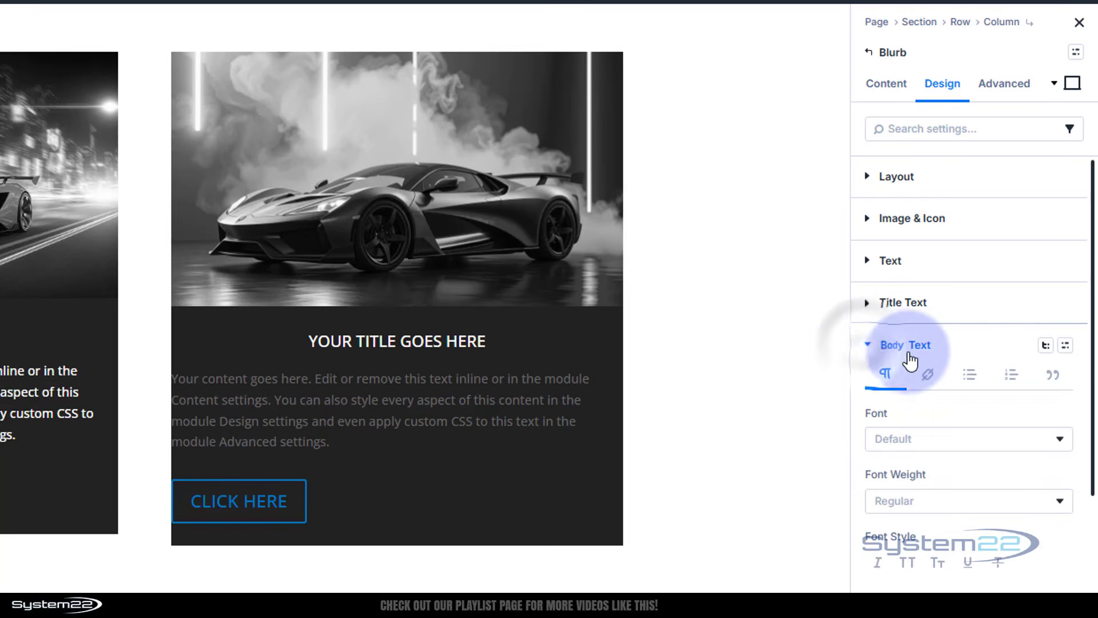
# Center-align the body text and set its text colour to FFFFFF
pyautogui.scroll(-5, 947, 358)
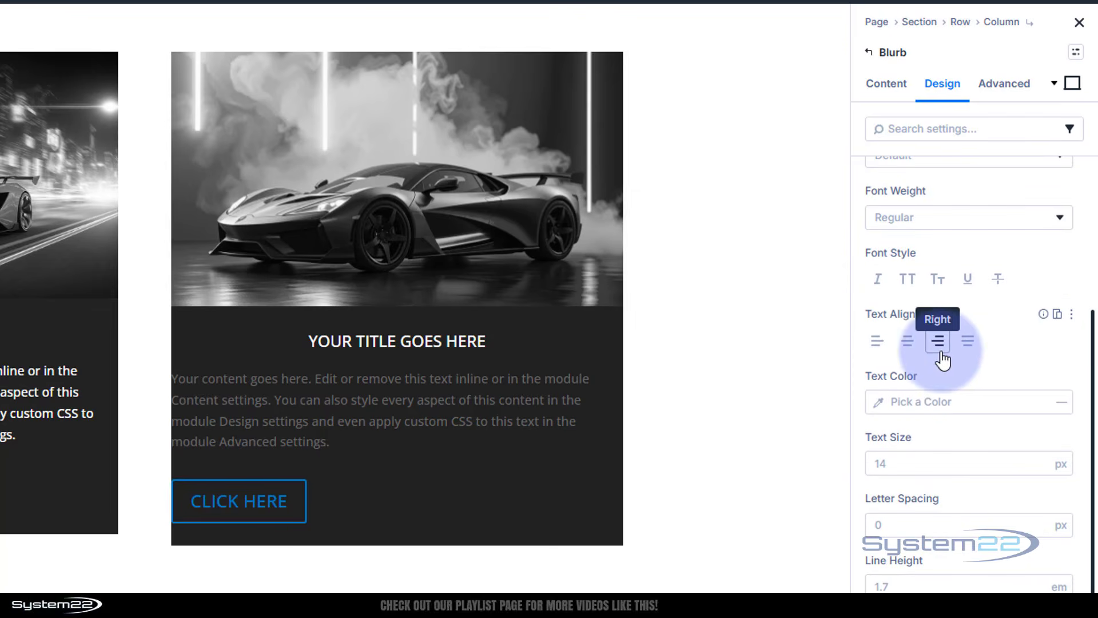
pyautogui.click(907, 341)
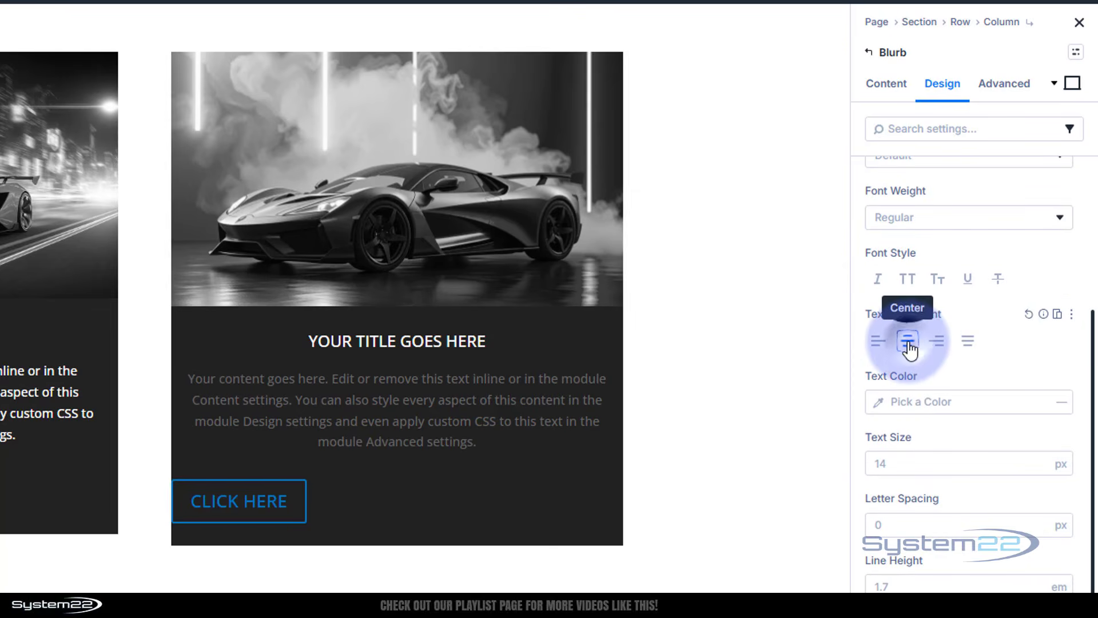
pyautogui.click(891, 402)
pyautogui.moveTo(760, 391); pyautogui.dragTo(604, 360)
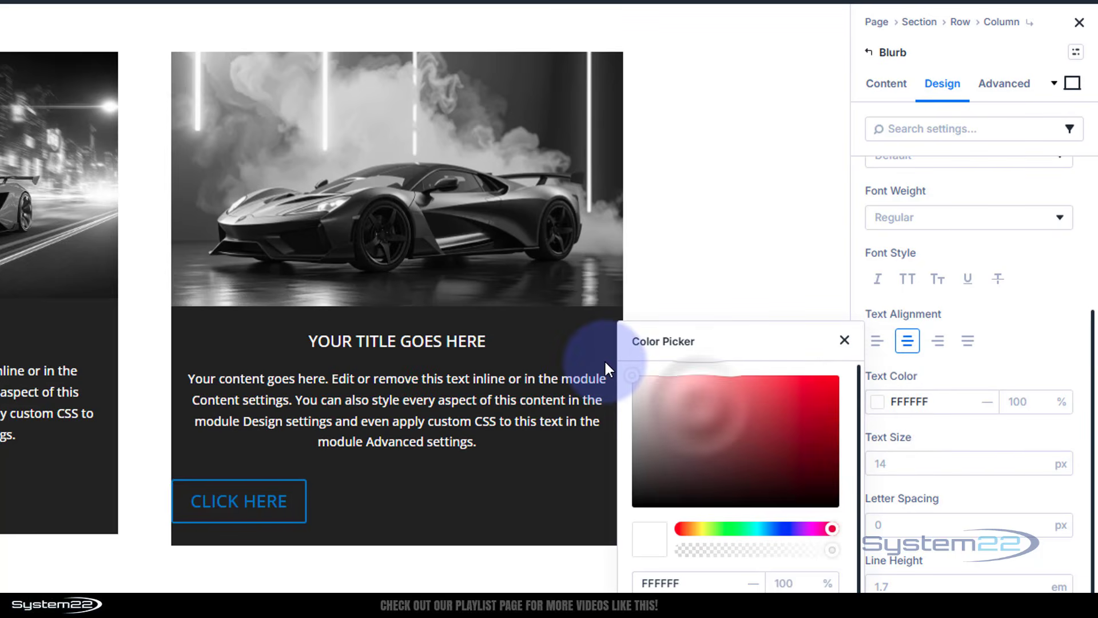
pyautogui.click(987, 495)
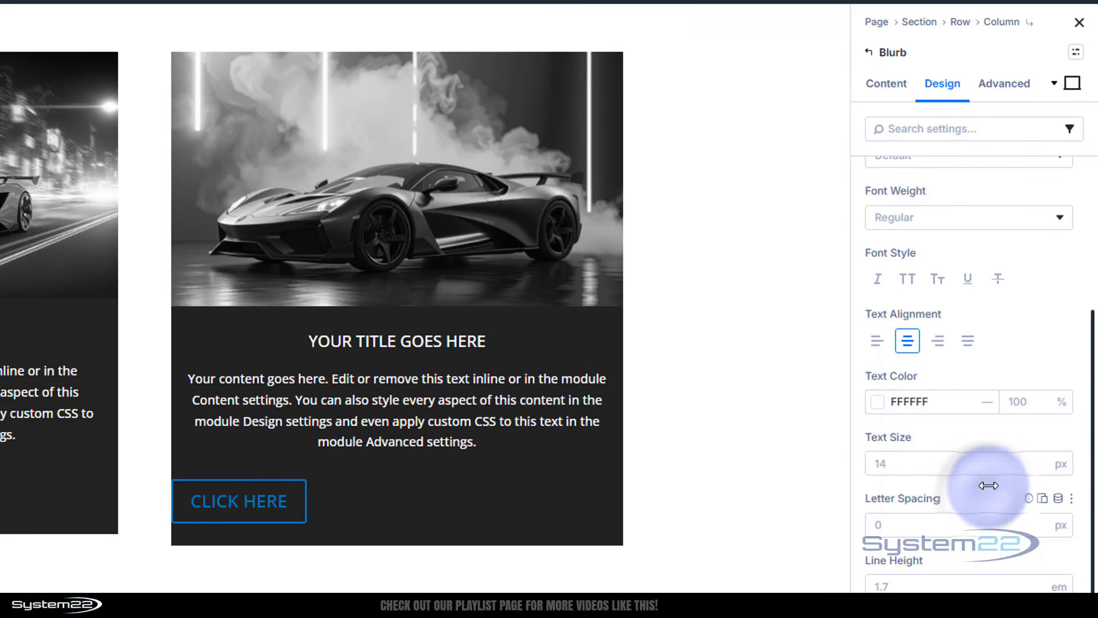
# Set the body text's left and right padding to 25 px with the sides linked
pyautogui.scroll(-5, 989, 485)
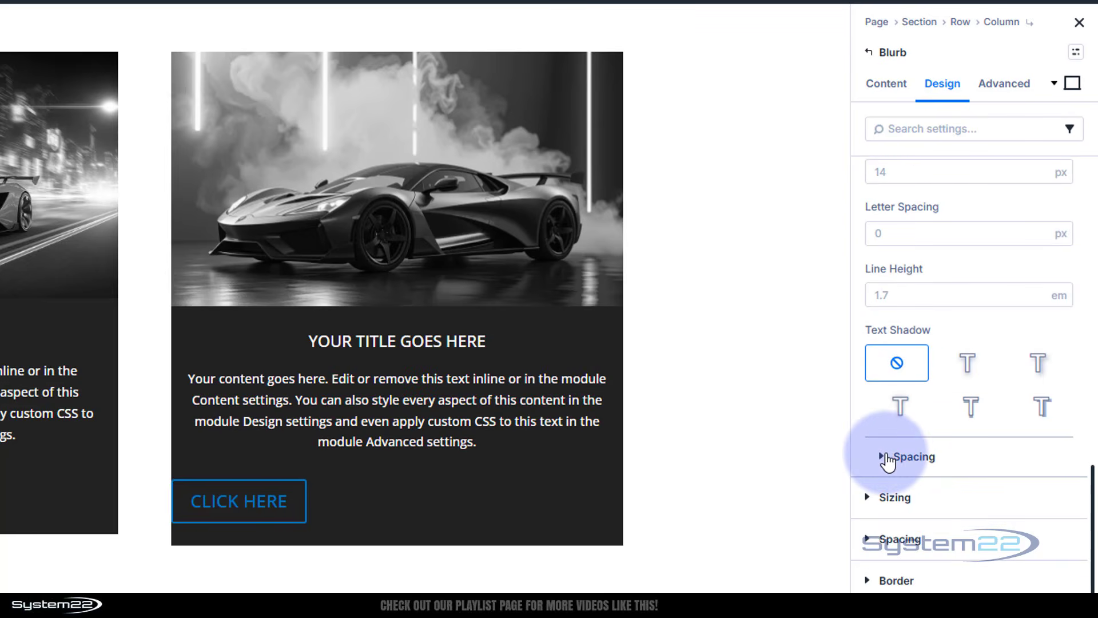
pyautogui.click(887, 458)
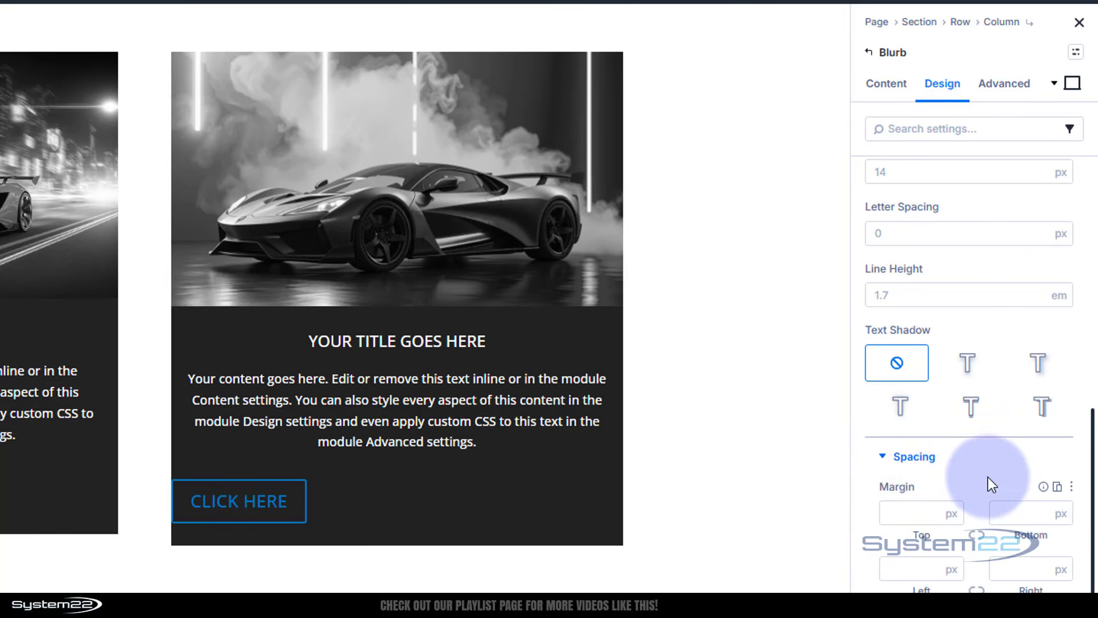
pyautogui.scroll(-3, 987, 477)
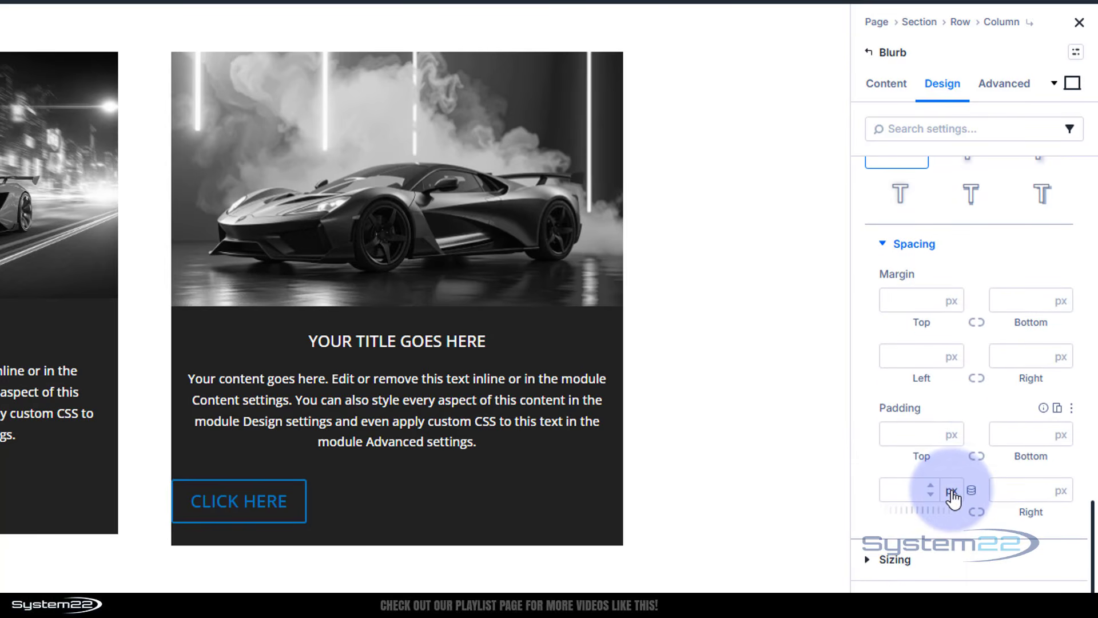
pyautogui.click(917, 491)
pyautogui.write('25')
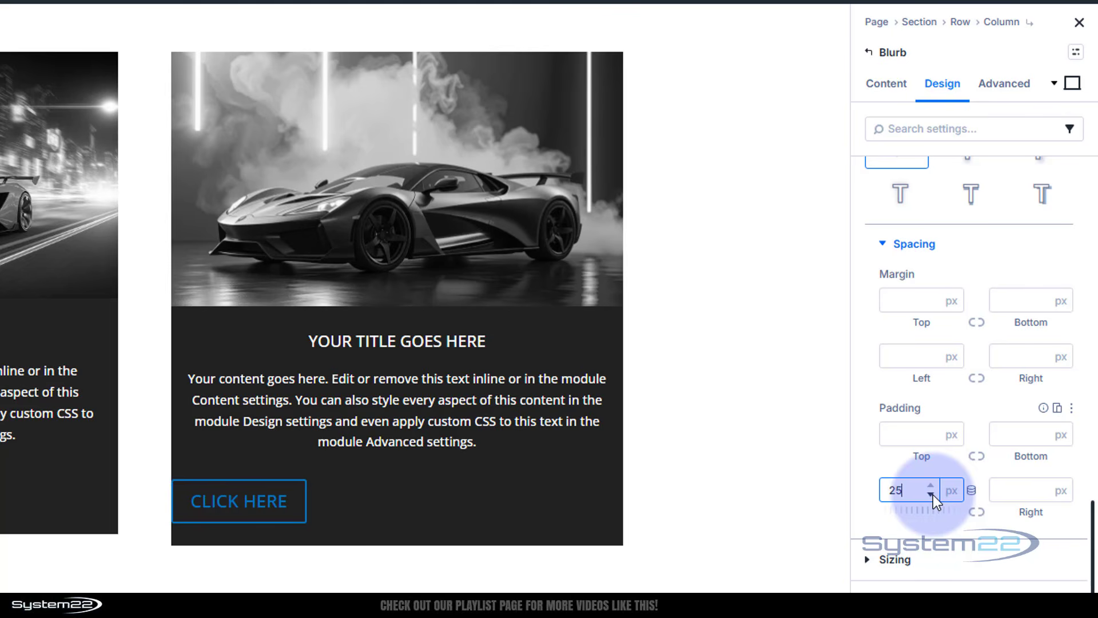
pyautogui.click(978, 512)
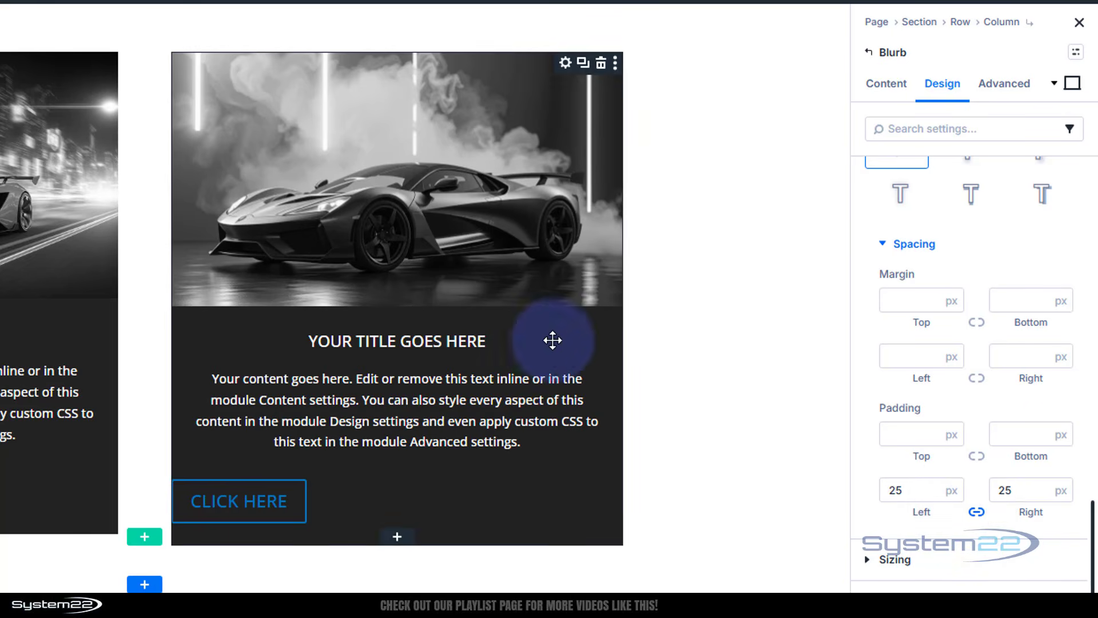
# Open the button module's settings and review its text and link content options
pyautogui.moveTo(281, 492)
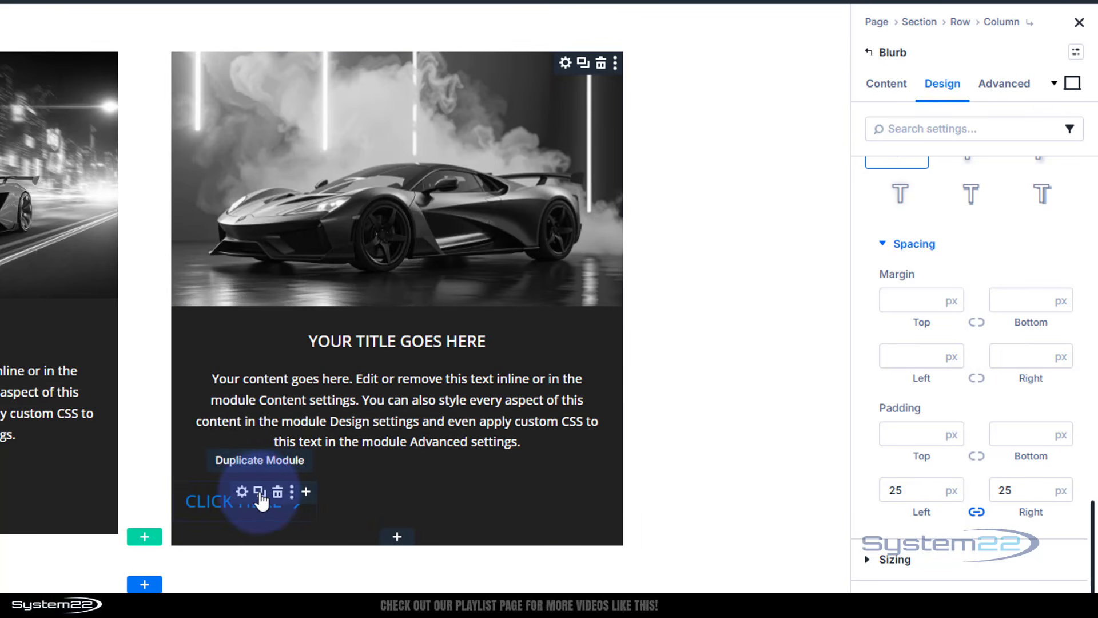
pyautogui.click(242, 492)
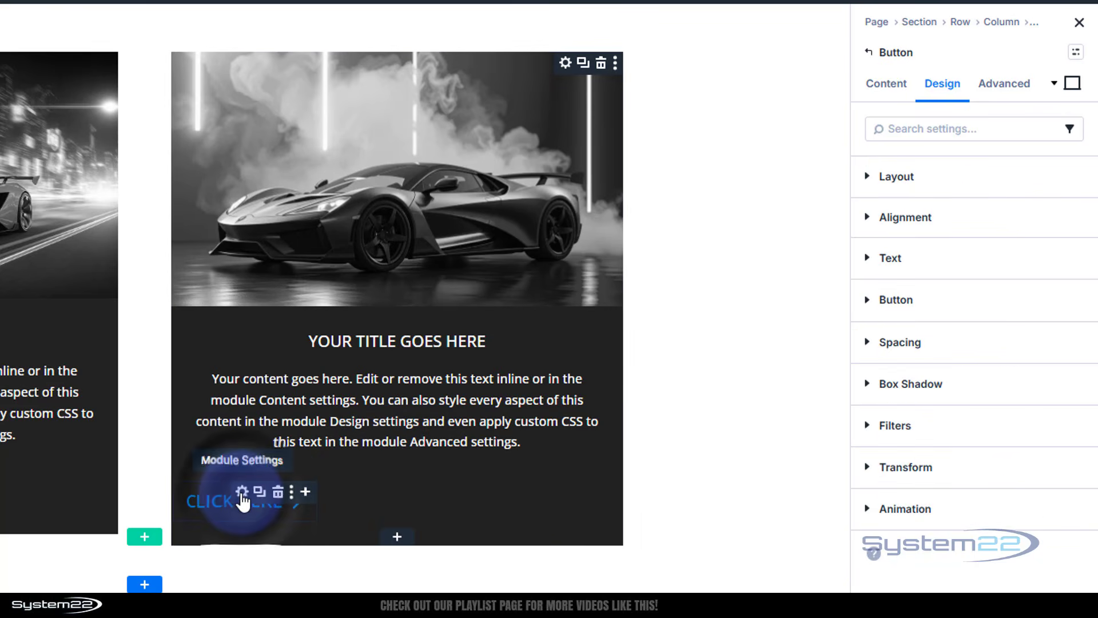
pyautogui.click(885, 83)
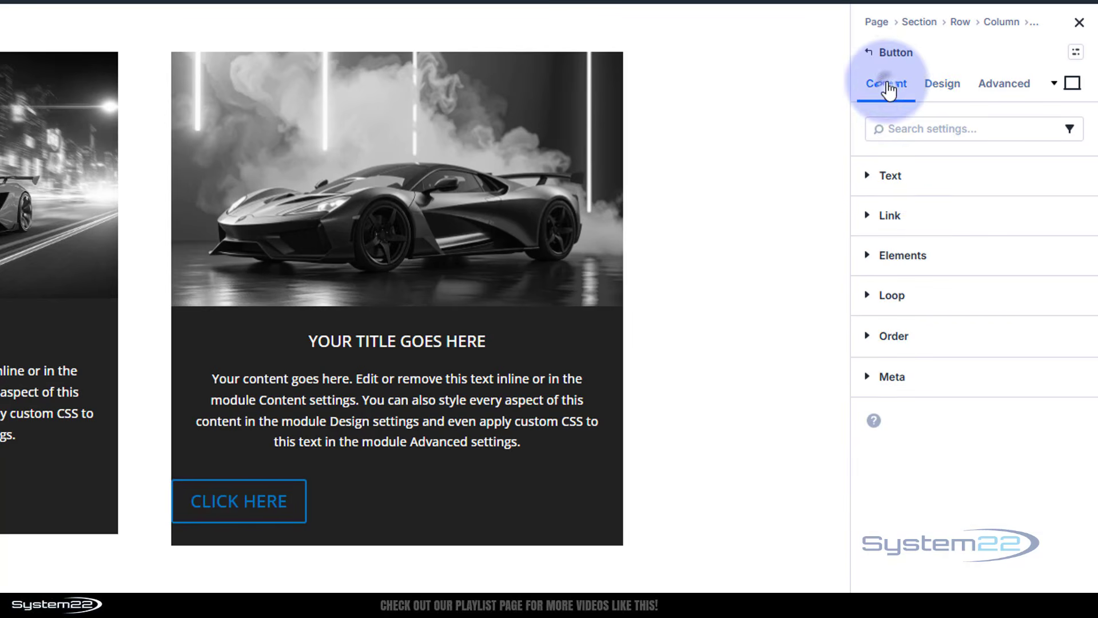
pyautogui.click(909, 177)
pyautogui.click(934, 270)
pyautogui.moveTo(934, 270); pyautogui.dragTo(856, 269)
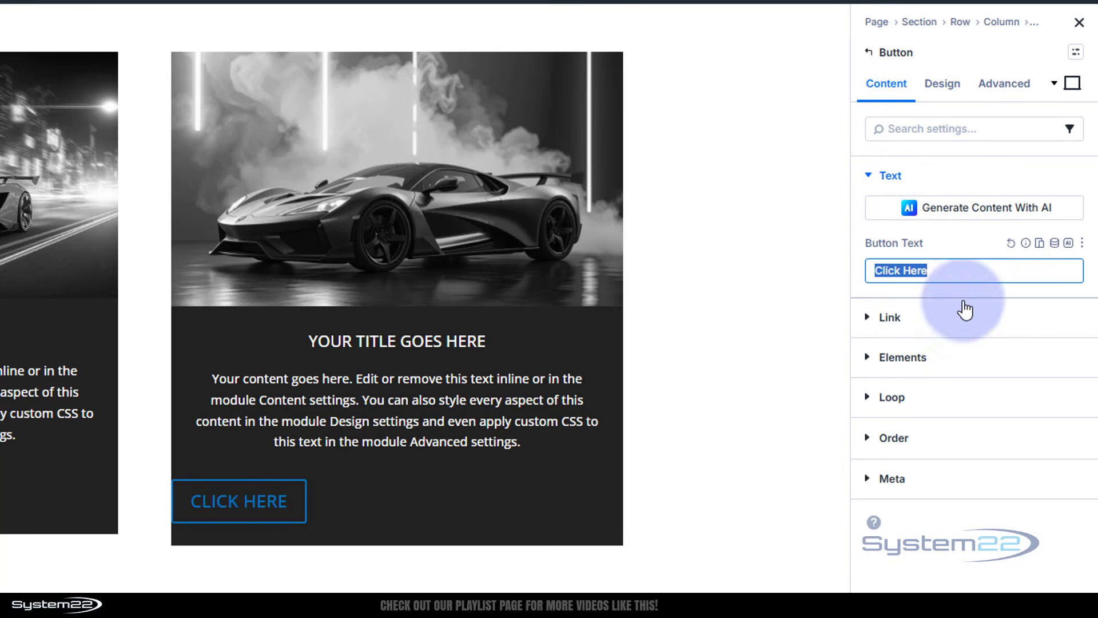
pyautogui.click(867, 321)
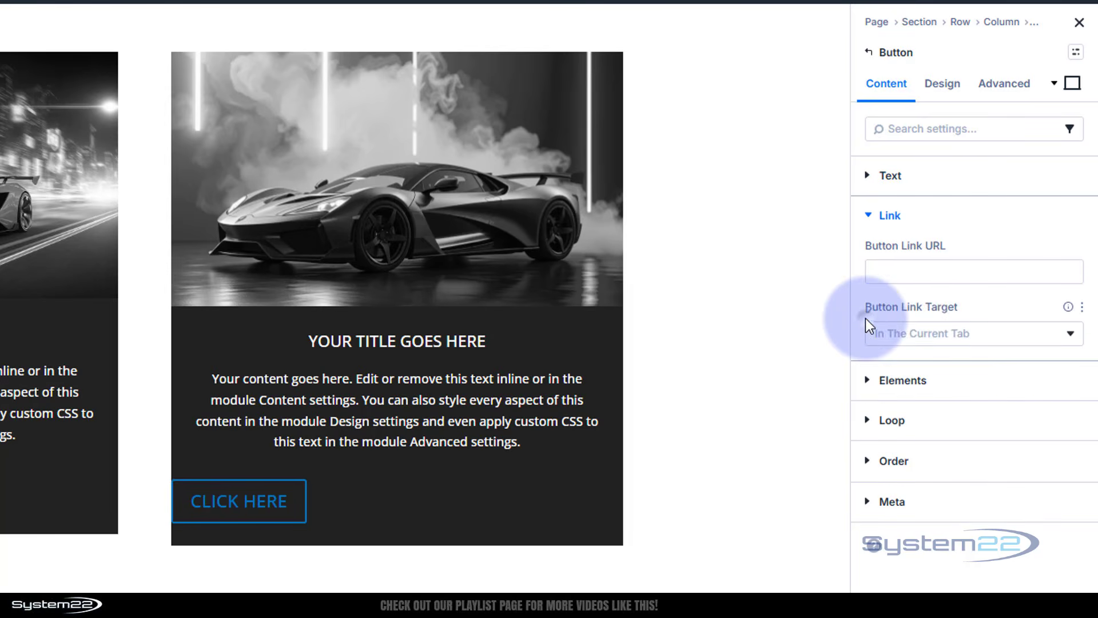
pyautogui.click(893, 271)
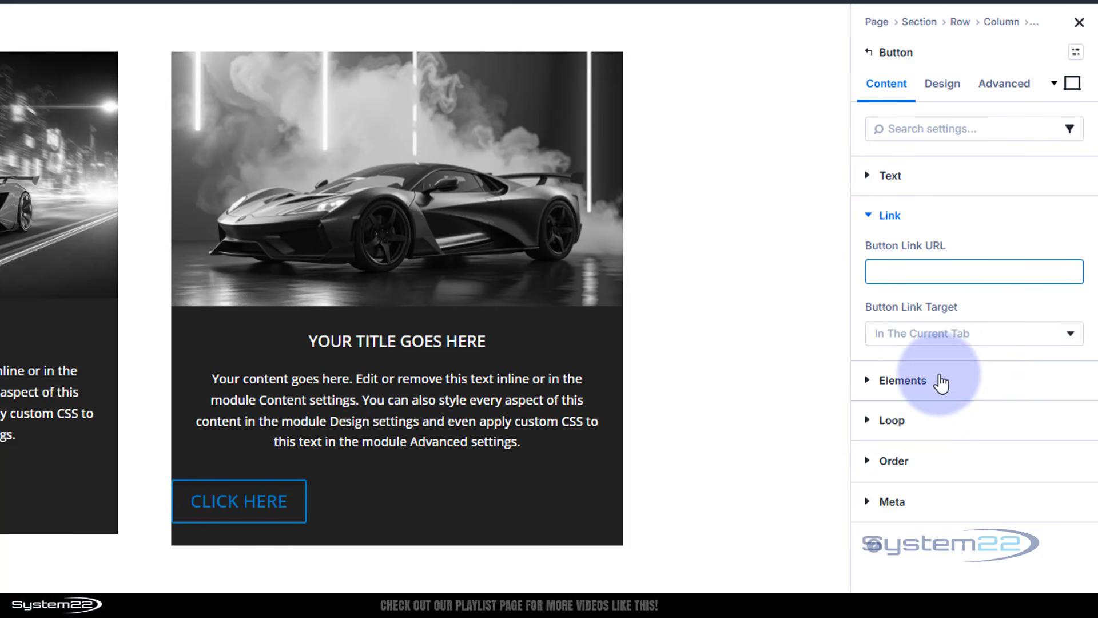
pyautogui.click(946, 87)
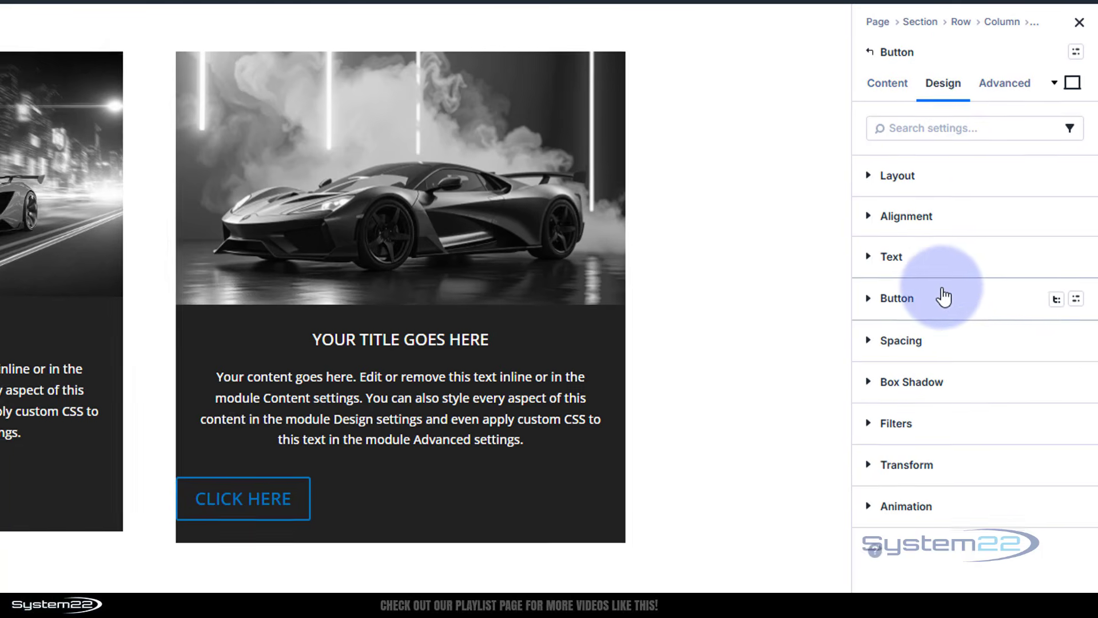
# Set the button's border colour to white FFFFFF
pyautogui.click(944, 297)
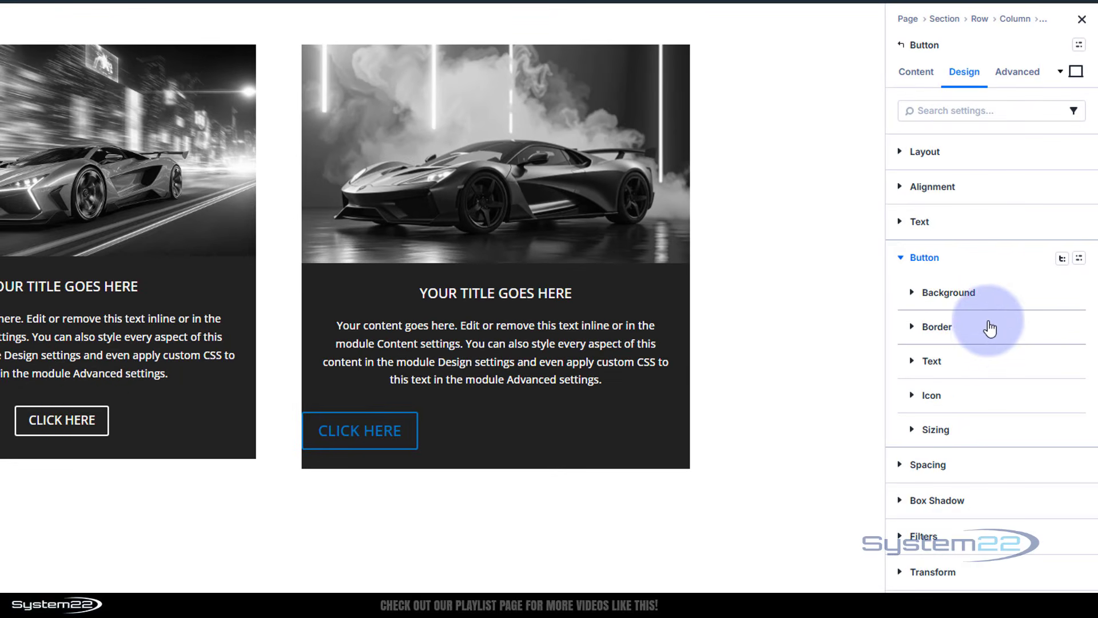
pyautogui.click(965, 331)
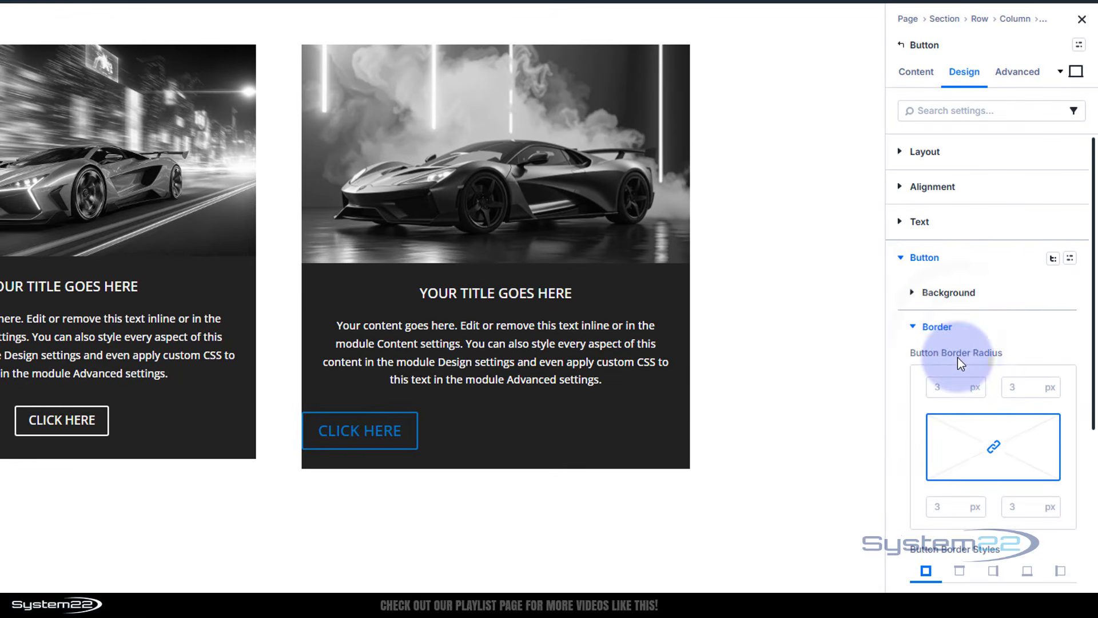
pyautogui.scroll(-5, 949, 507)
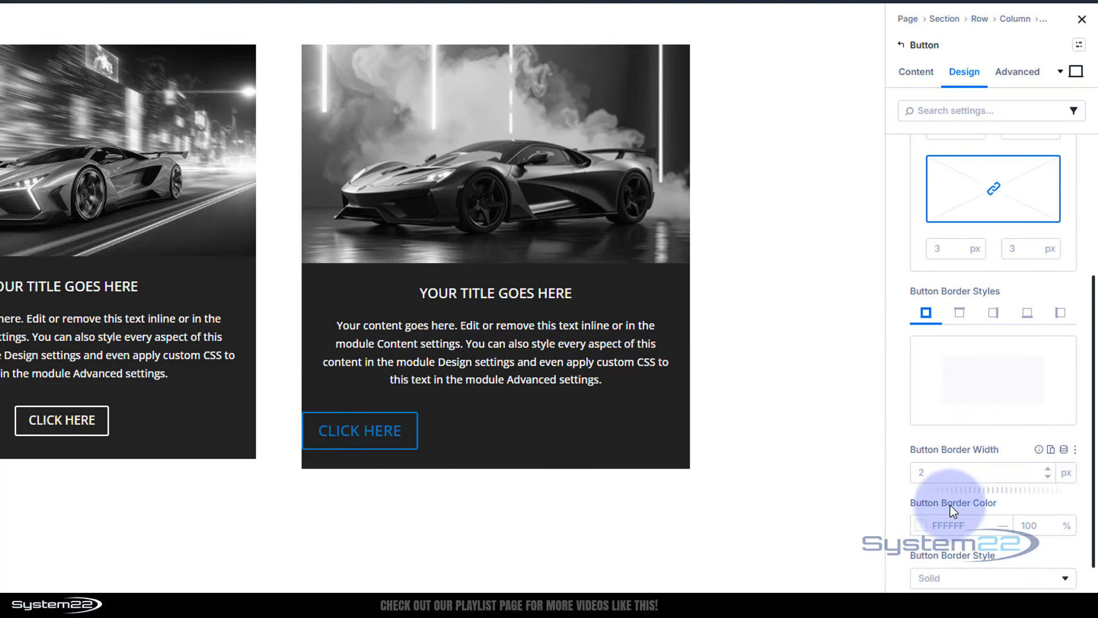
pyautogui.scroll(-1, 949, 505)
pyautogui.click(920, 479)
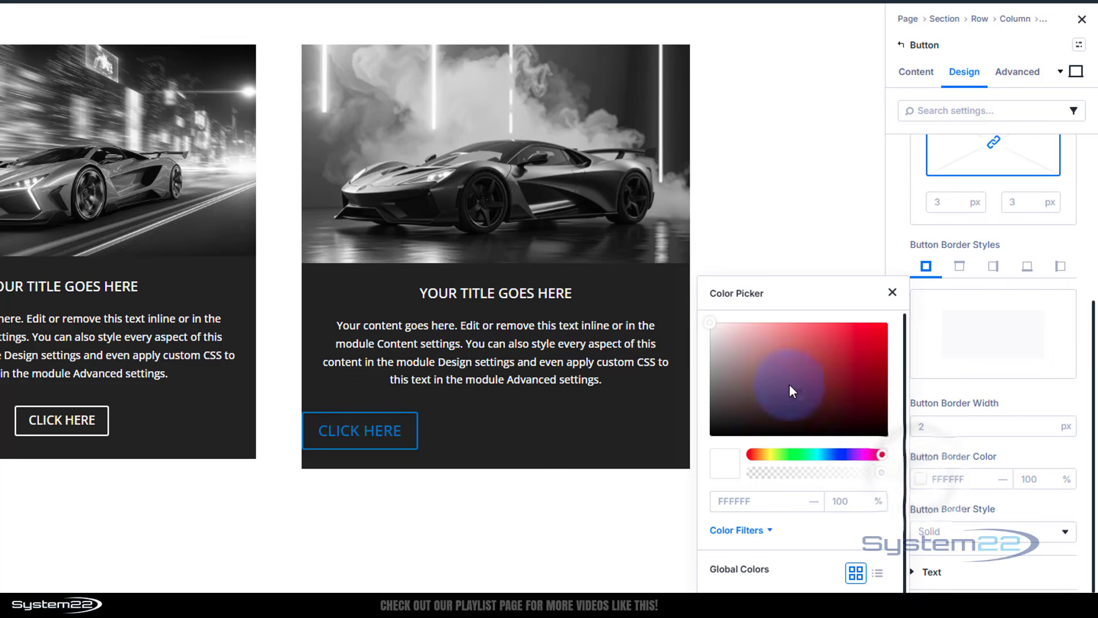
pyautogui.moveTo(792, 390); pyautogui.dragTo(698, 313)
pyautogui.click(1013, 380)
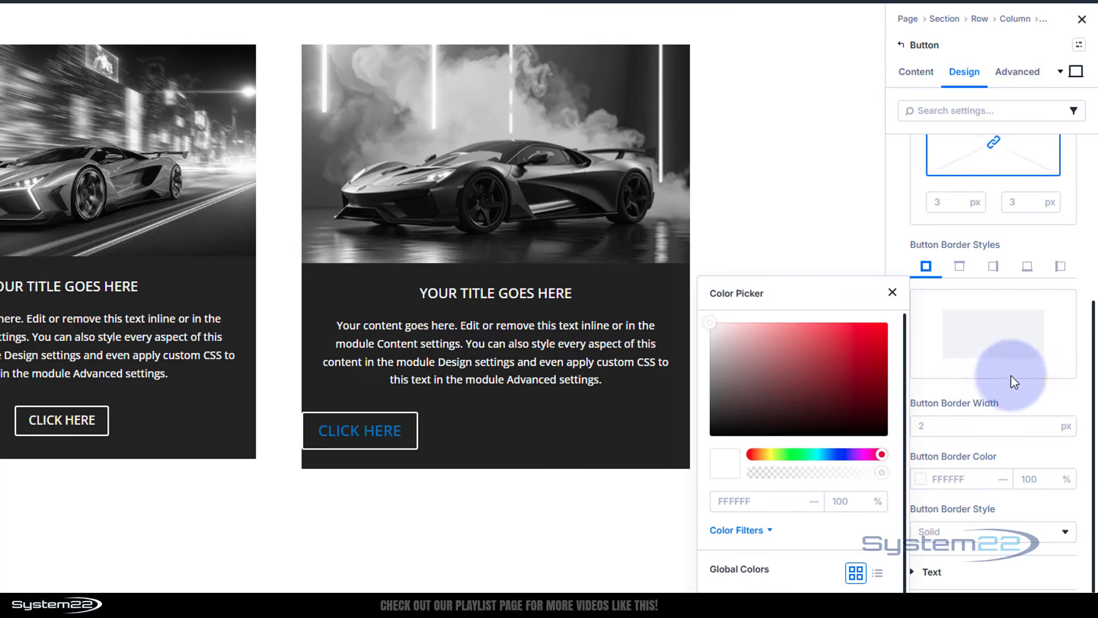
# Set the button text colour to white FFFFFF and the button text size to 16 px
pyautogui.click(931, 571)
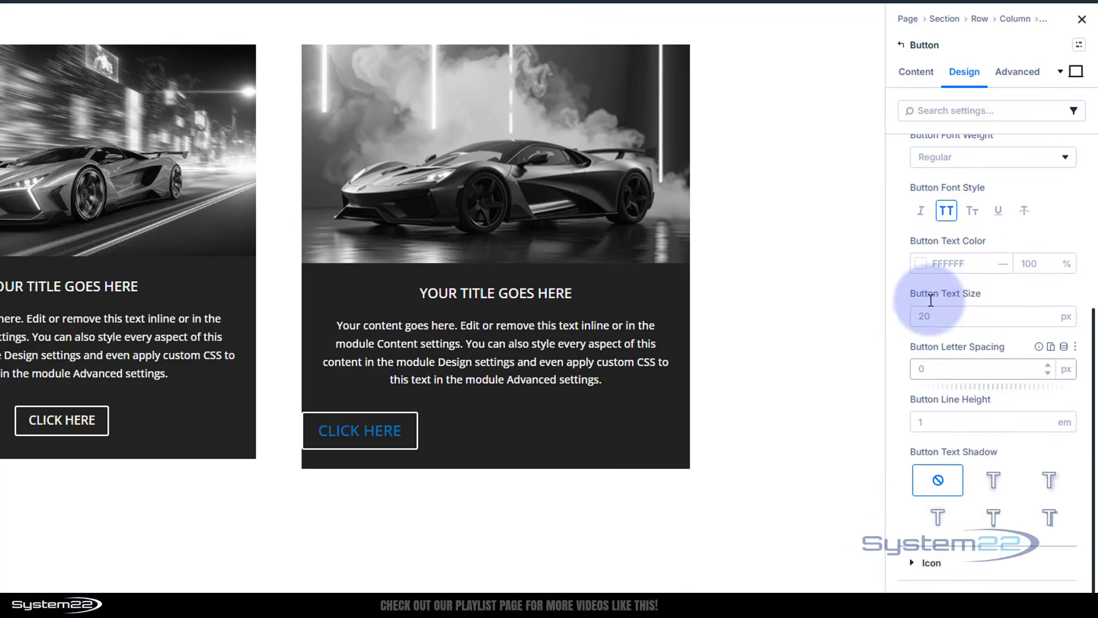
pyautogui.click(924, 265)
pyautogui.moveTo(765, 326); pyautogui.dragTo(699, 296)
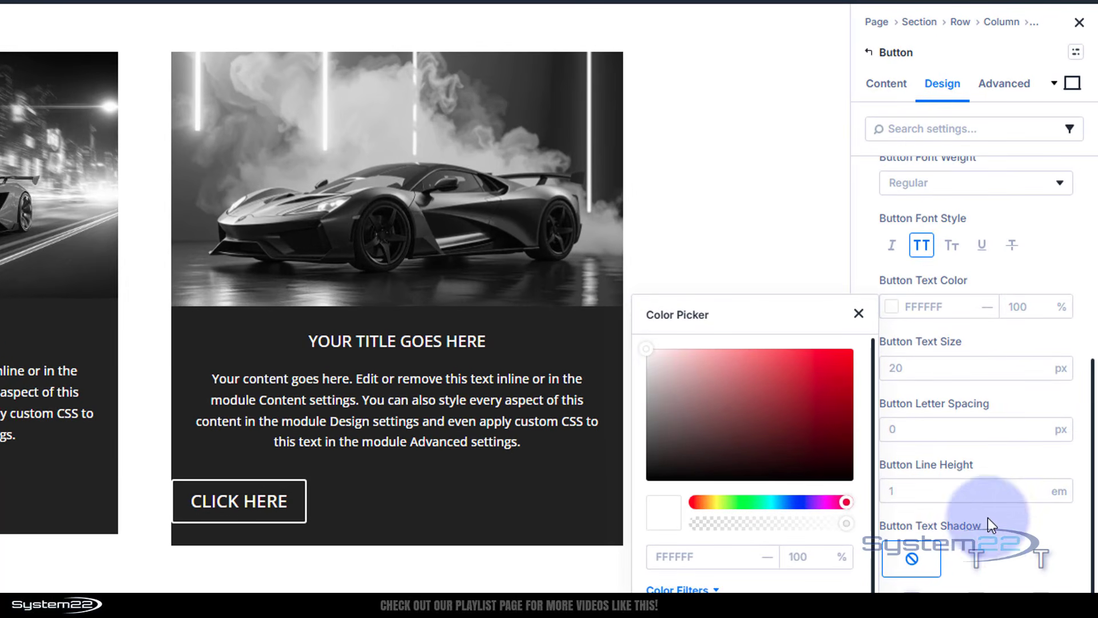
pyautogui.click(1000, 529)
pyautogui.click(909, 368)
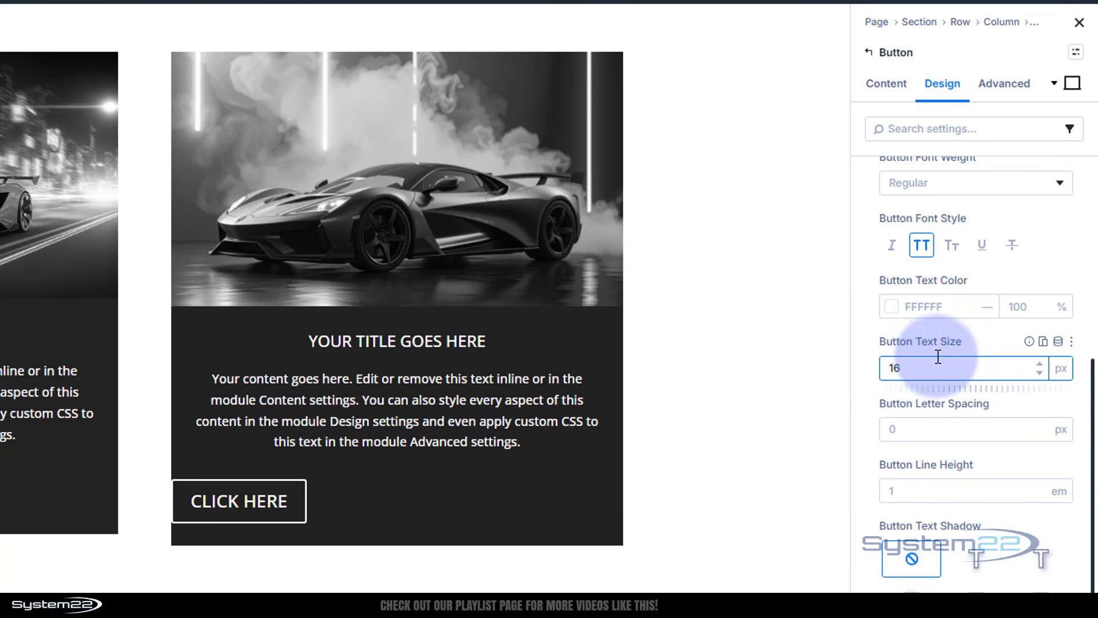
pyautogui.click(991, 337)
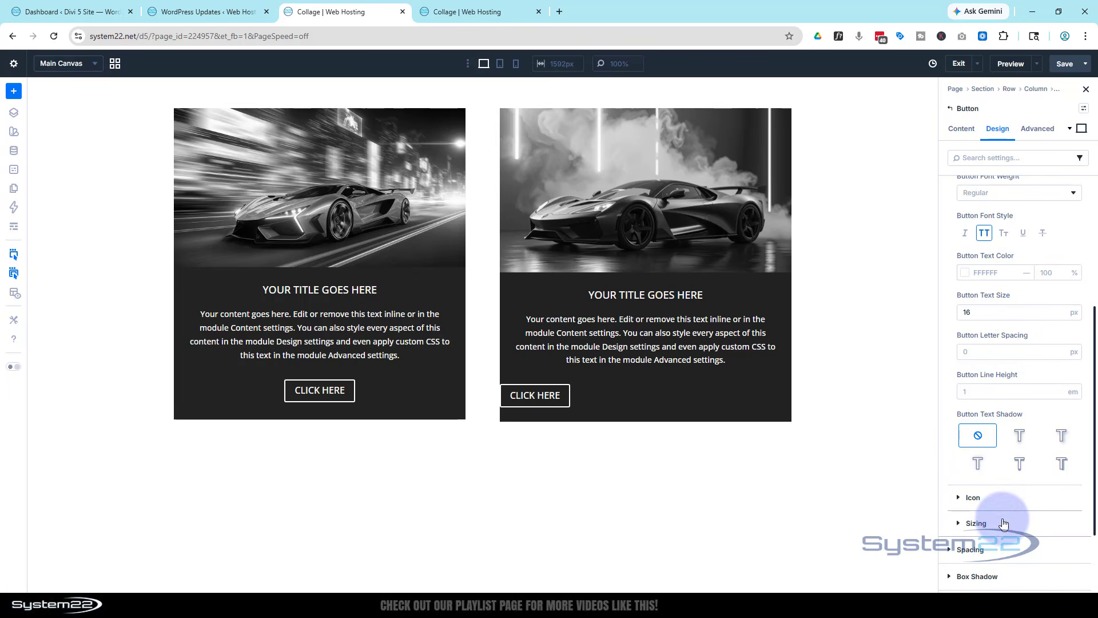
# Center the button's module alignment
pyautogui.click(1003, 524)
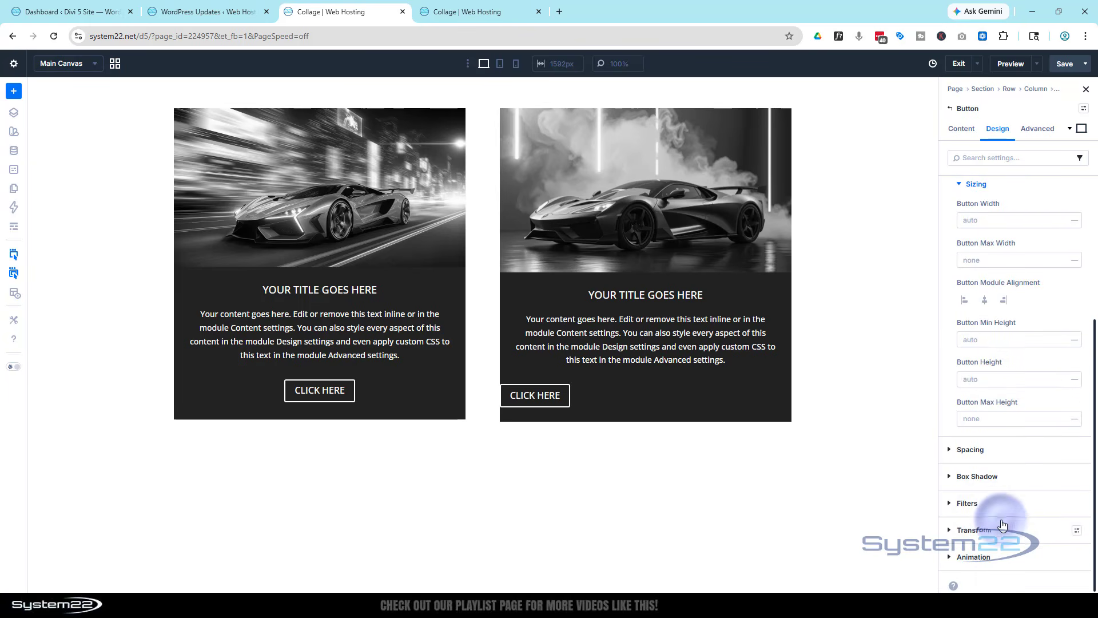
pyautogui.click(985, 301)
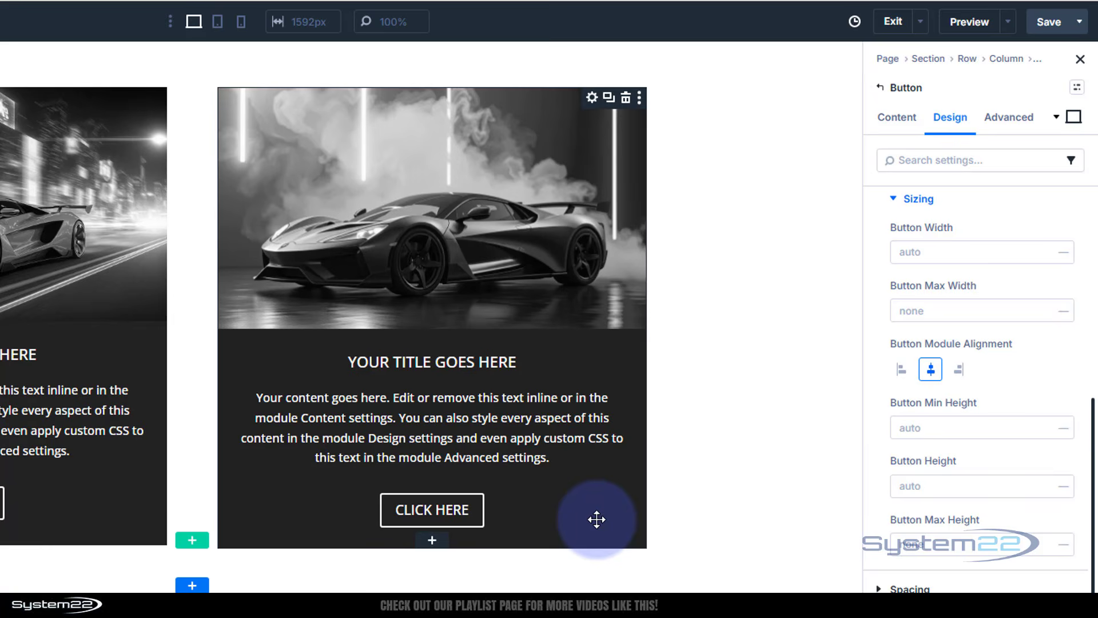
pyautogui.scroll(1, 980, 468)
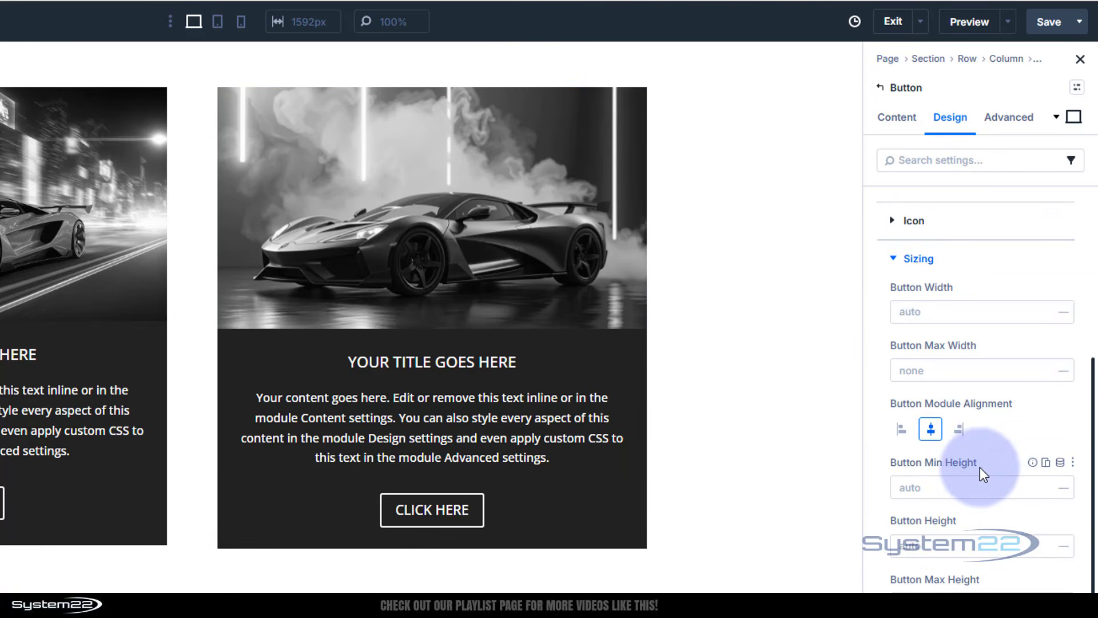
pyautogui.scroll(4, 979, 467)
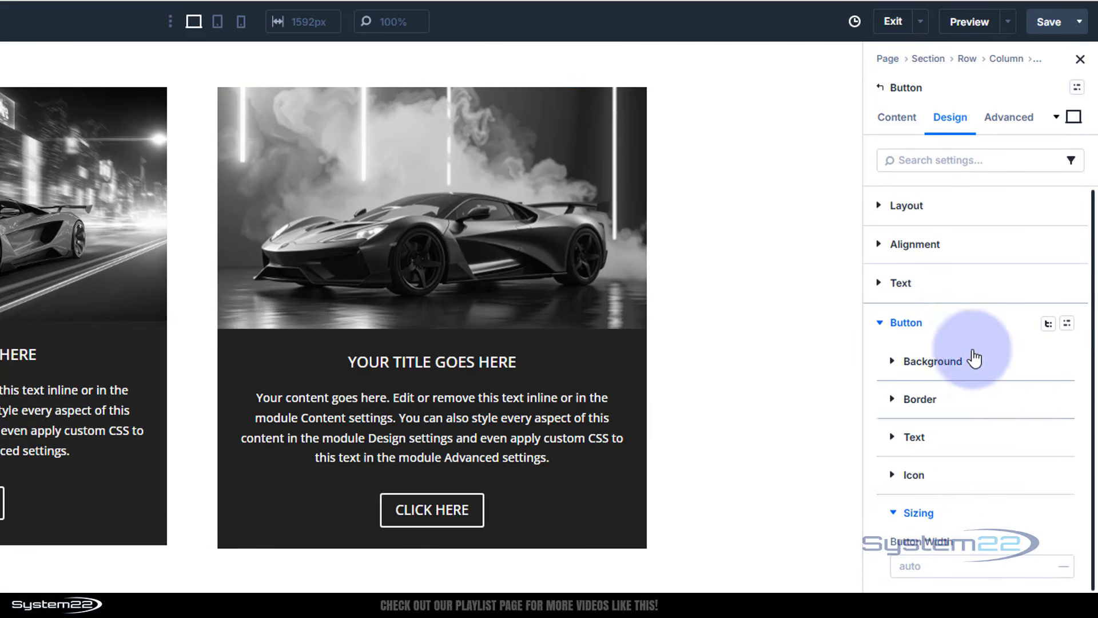
pyautogui.click(1046, 325)
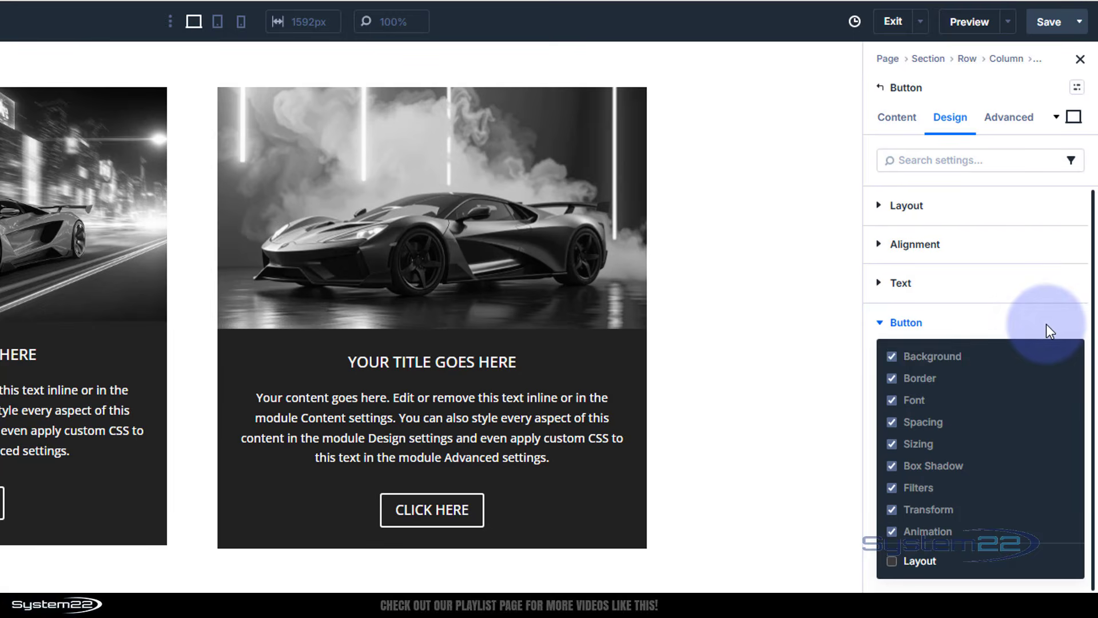
pyautogui.click(979, 325)
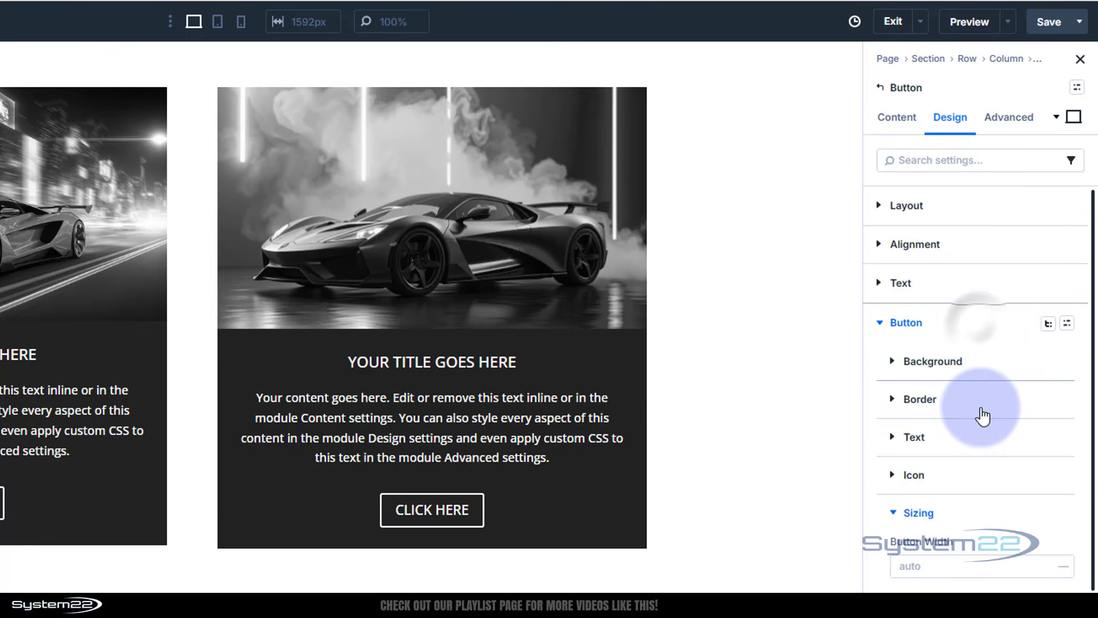
pyautogui.scroll(-3, 979, 409)
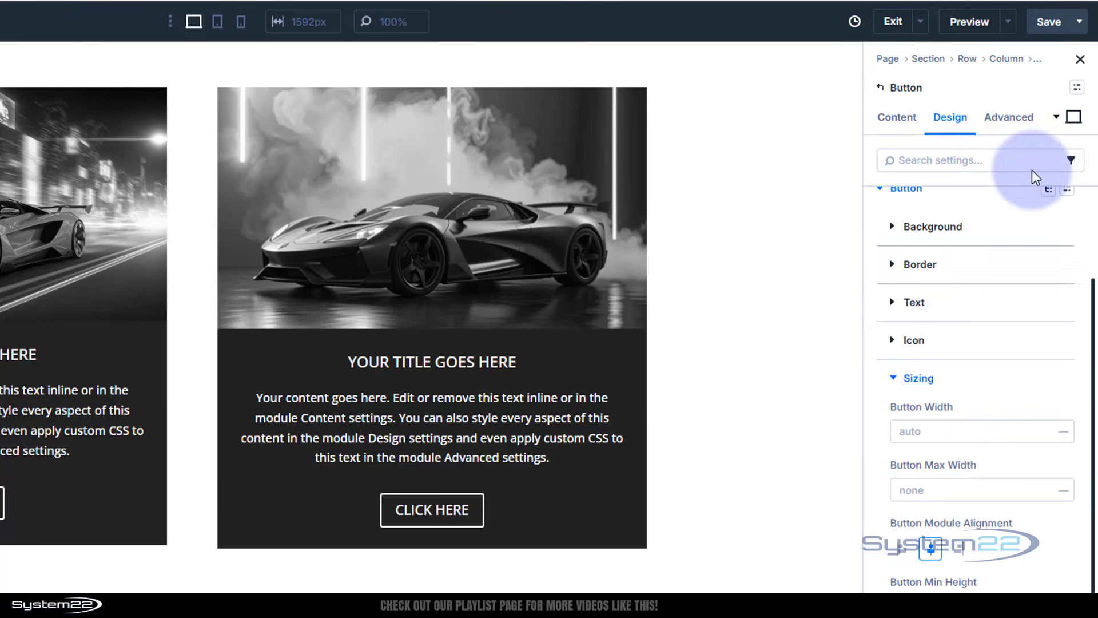
# Switch to the hover state and set the button width to 95%
pyautogui.click(1073, 118)
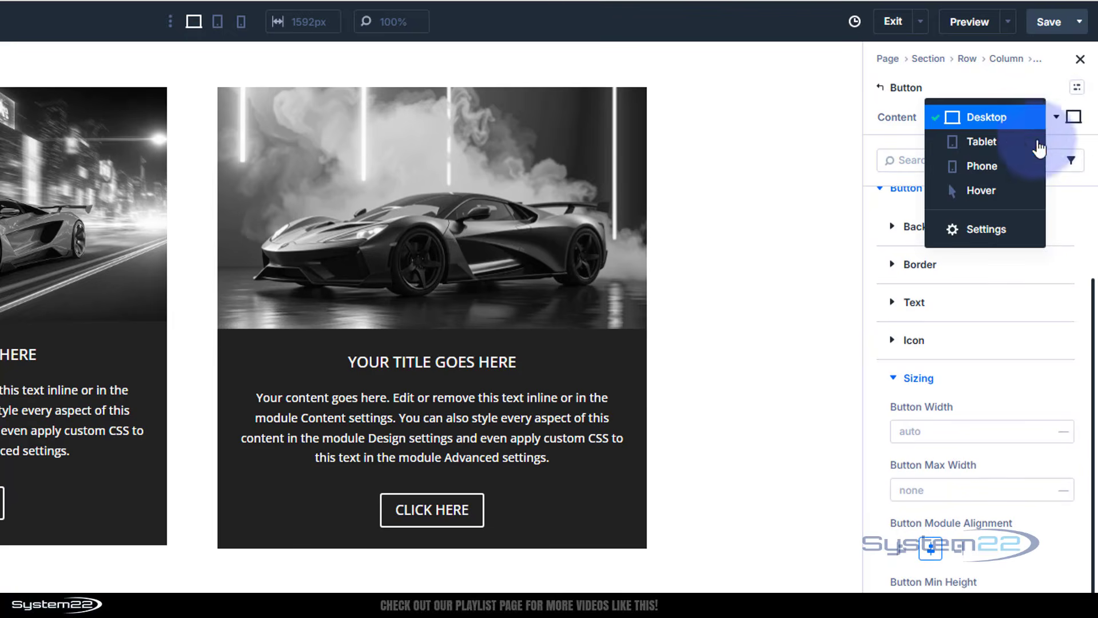
pyautogui.click(975, 190)
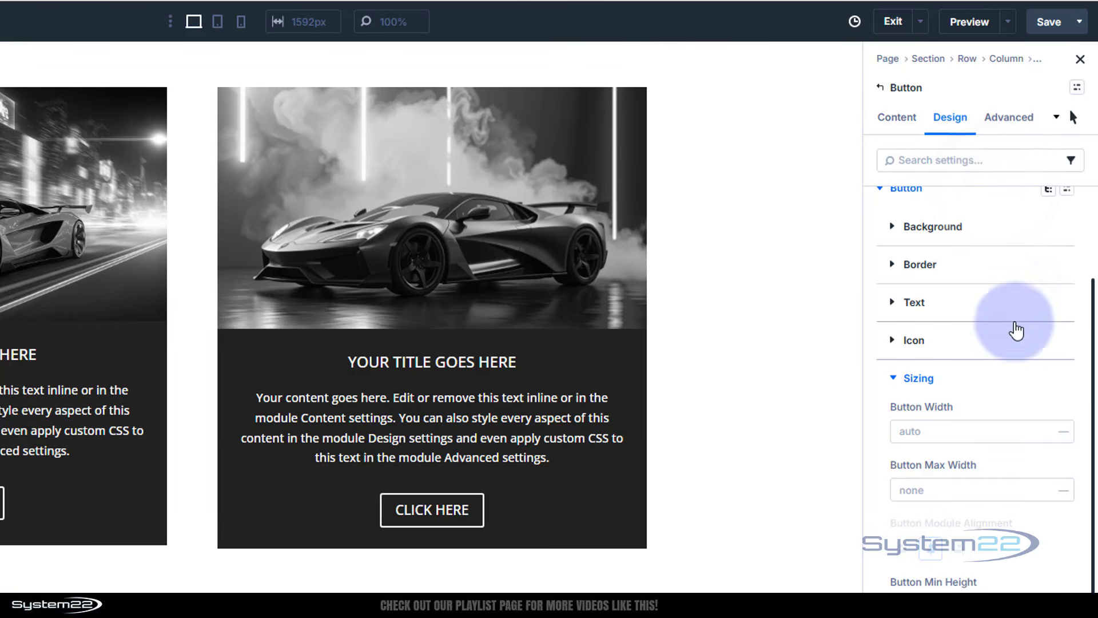
pyautogui.click(949, 433)
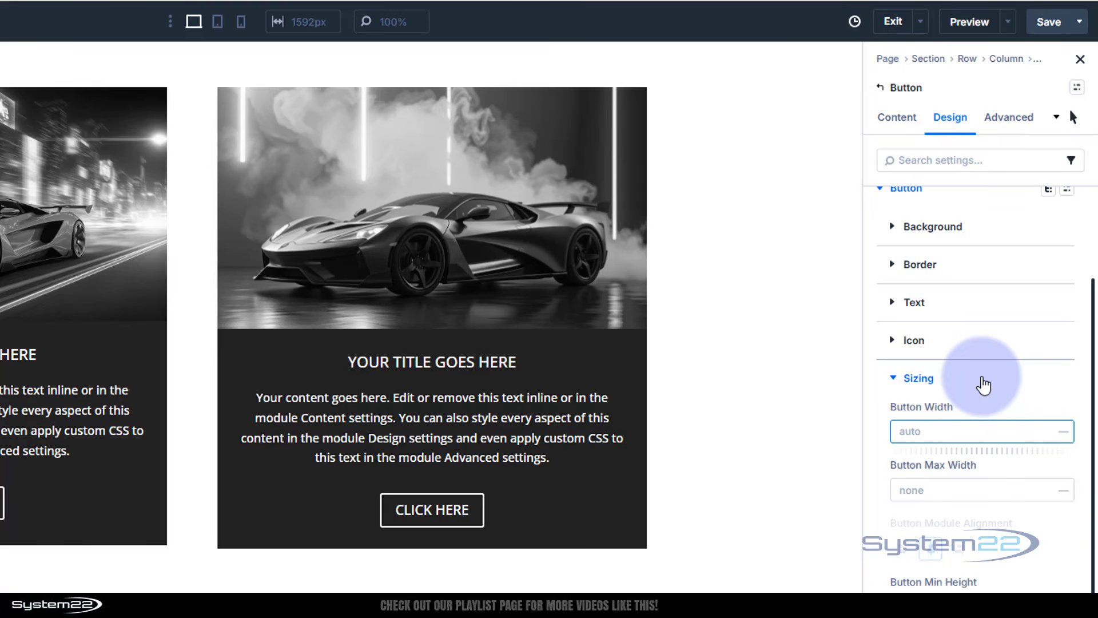
pyautogui.write('100')
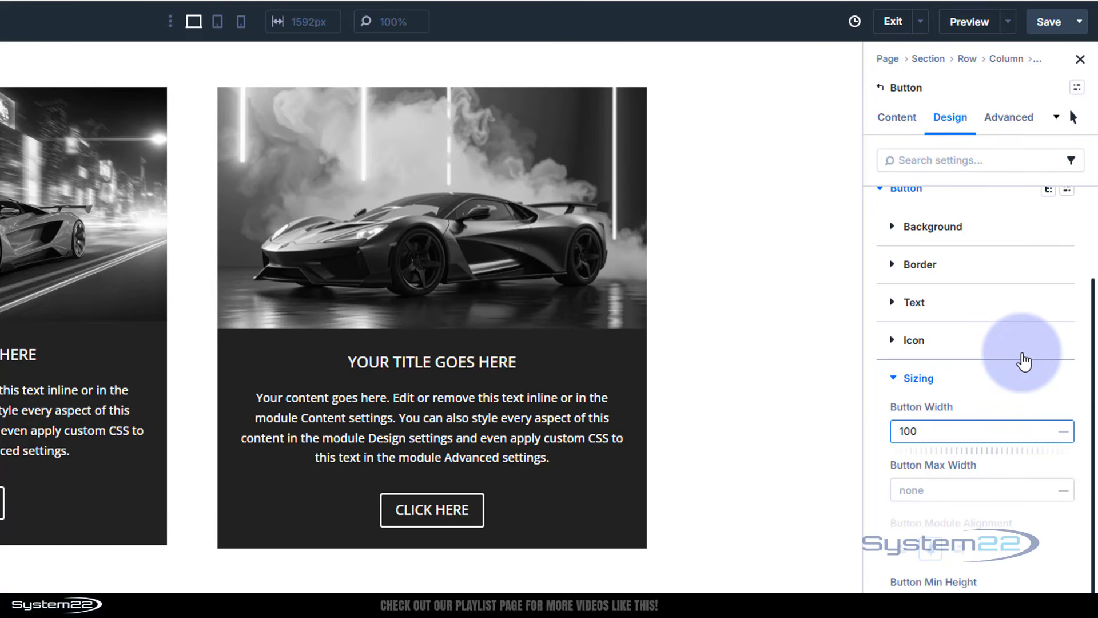
pyautogui.click(993, 399)
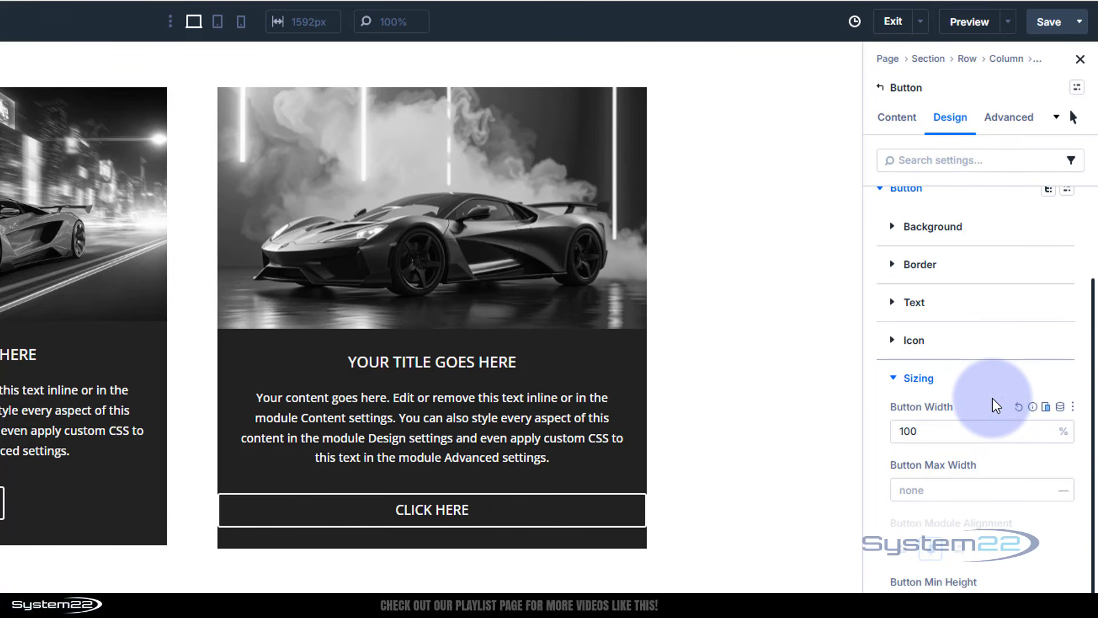
pyautogui.doubleClick(903, 432)
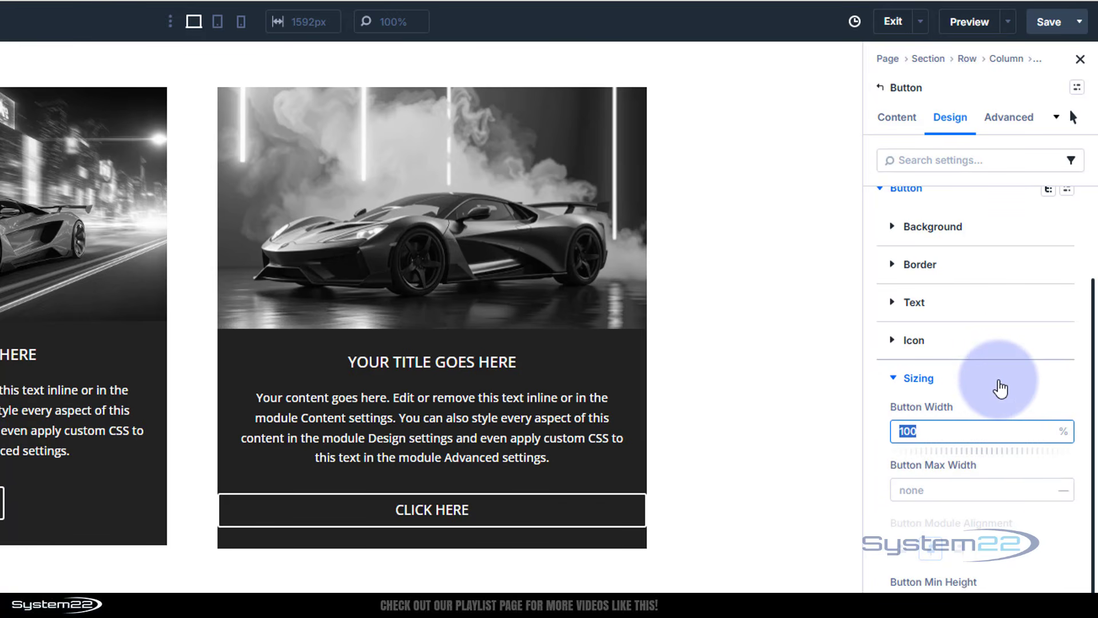
pyautogui.write('95')
pyautogui.click(1000, 400)
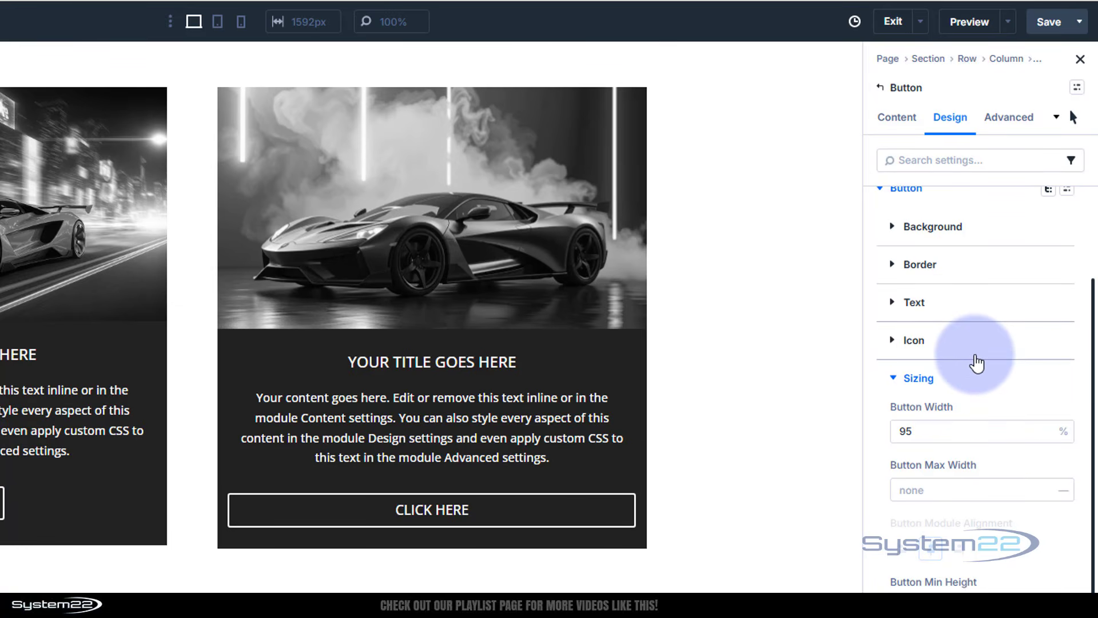
# Set the button's hover border colour to the global Secondary Color, then return to desktop
pyautogui.click(895, 265)
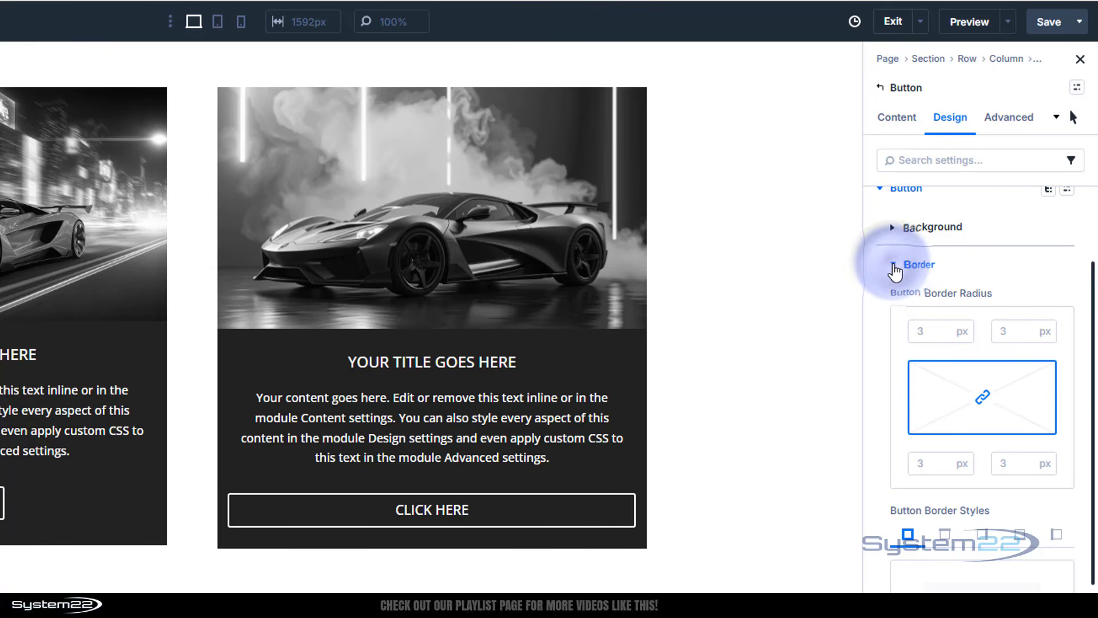
pyautogui.scroll(-6, 974, 400)
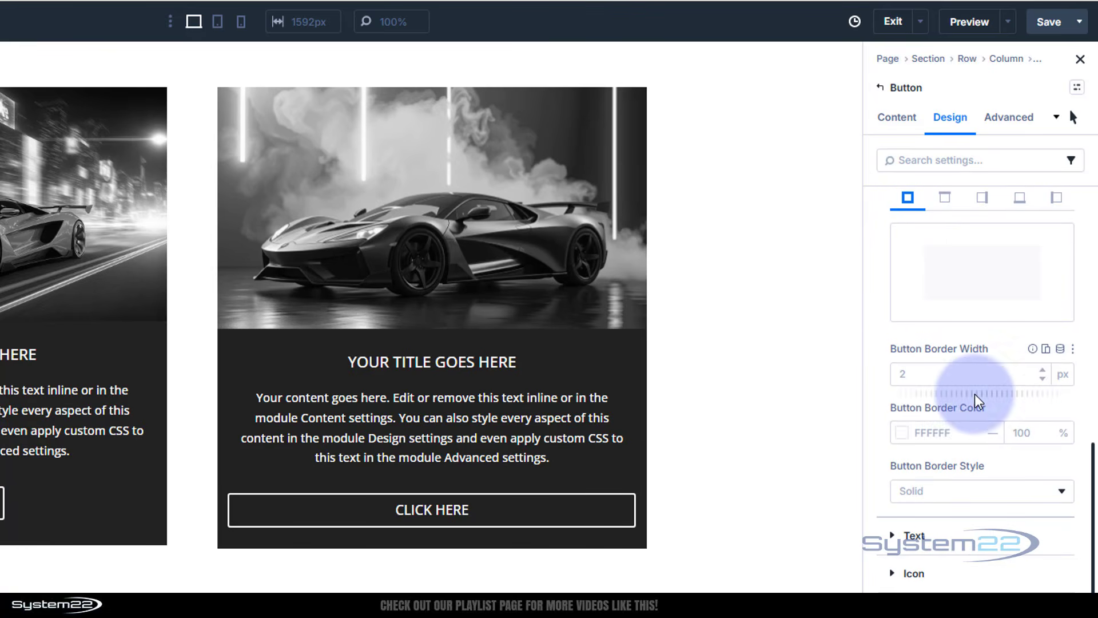
pyautogui.click(908, 433)
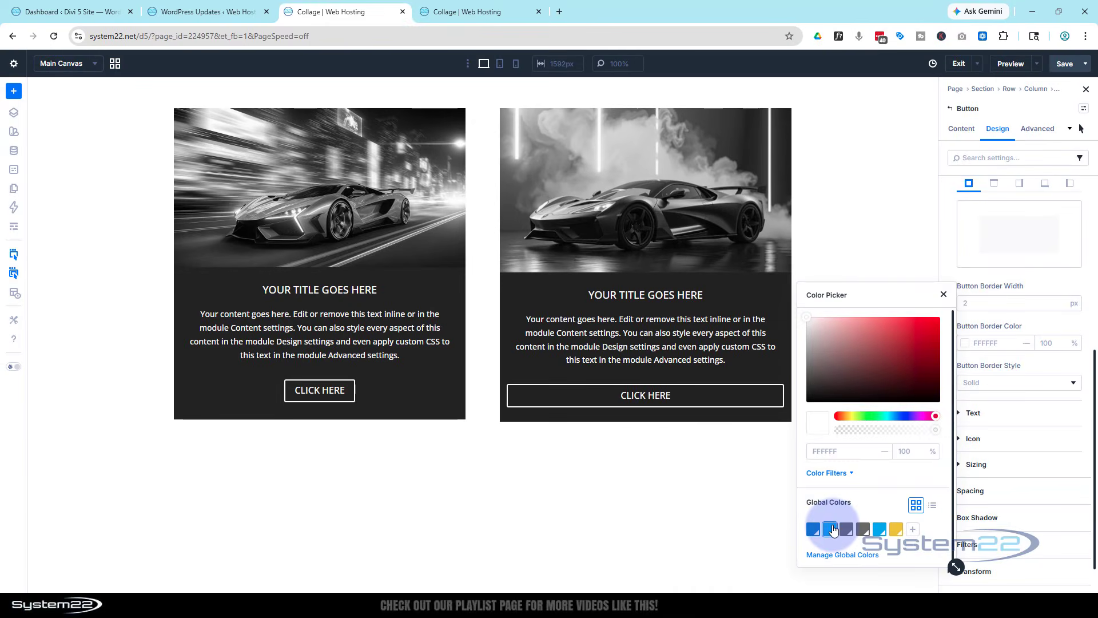
pyautogui.click(832, 530)
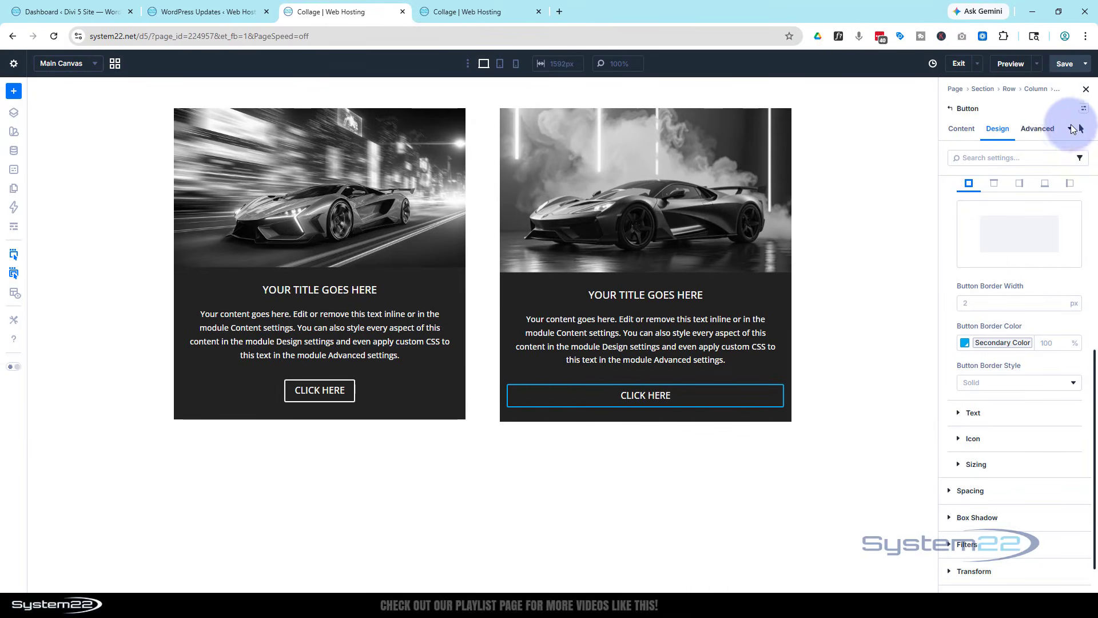
pyautogui.click(1082, 132)
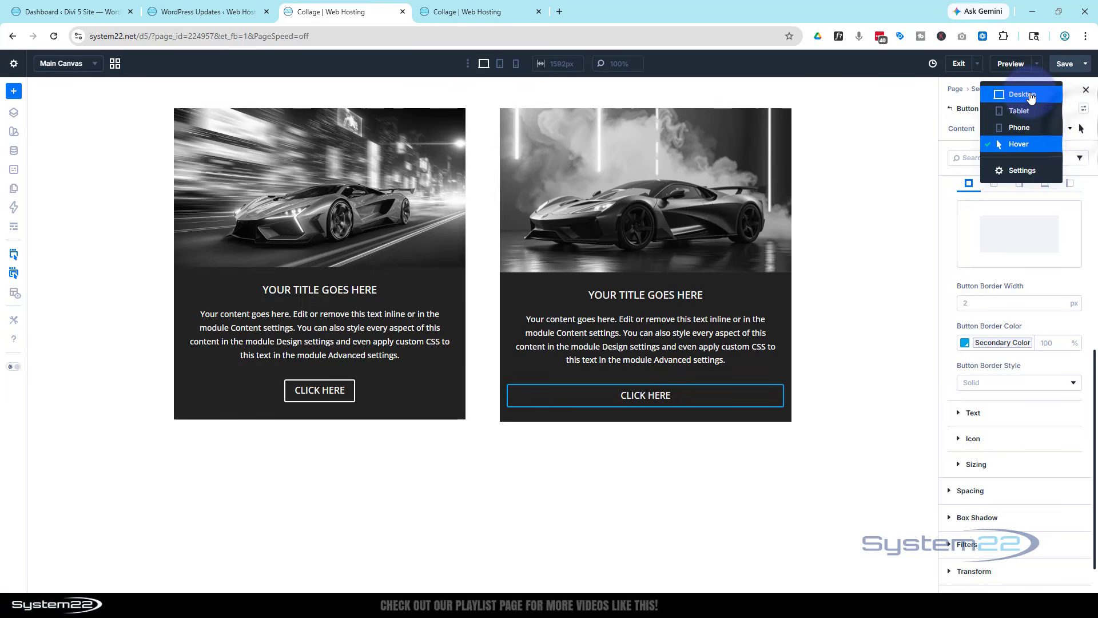
pyautogui.click(1029, 93)
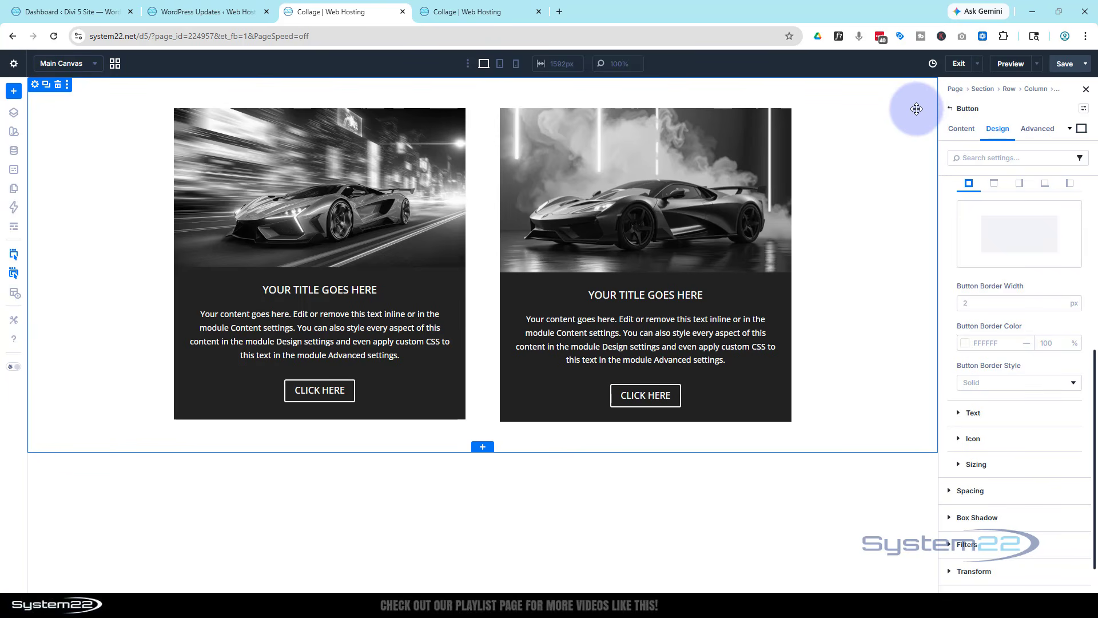
# Preview the page on the front end
pyautogui.click(1037, 63)
pyautogui.click(1020, 78)
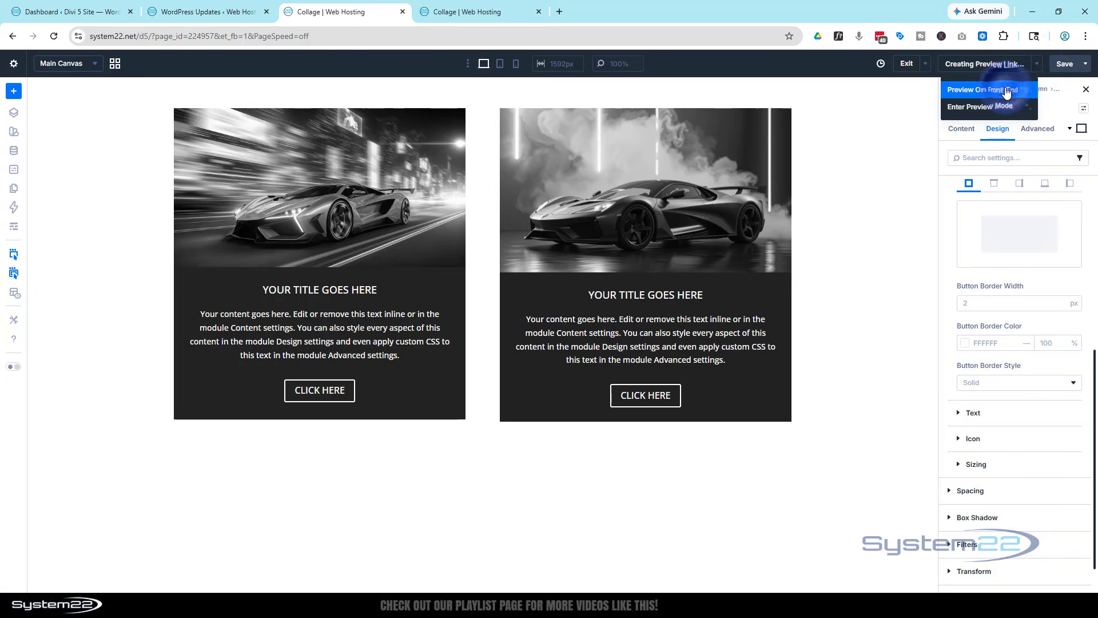